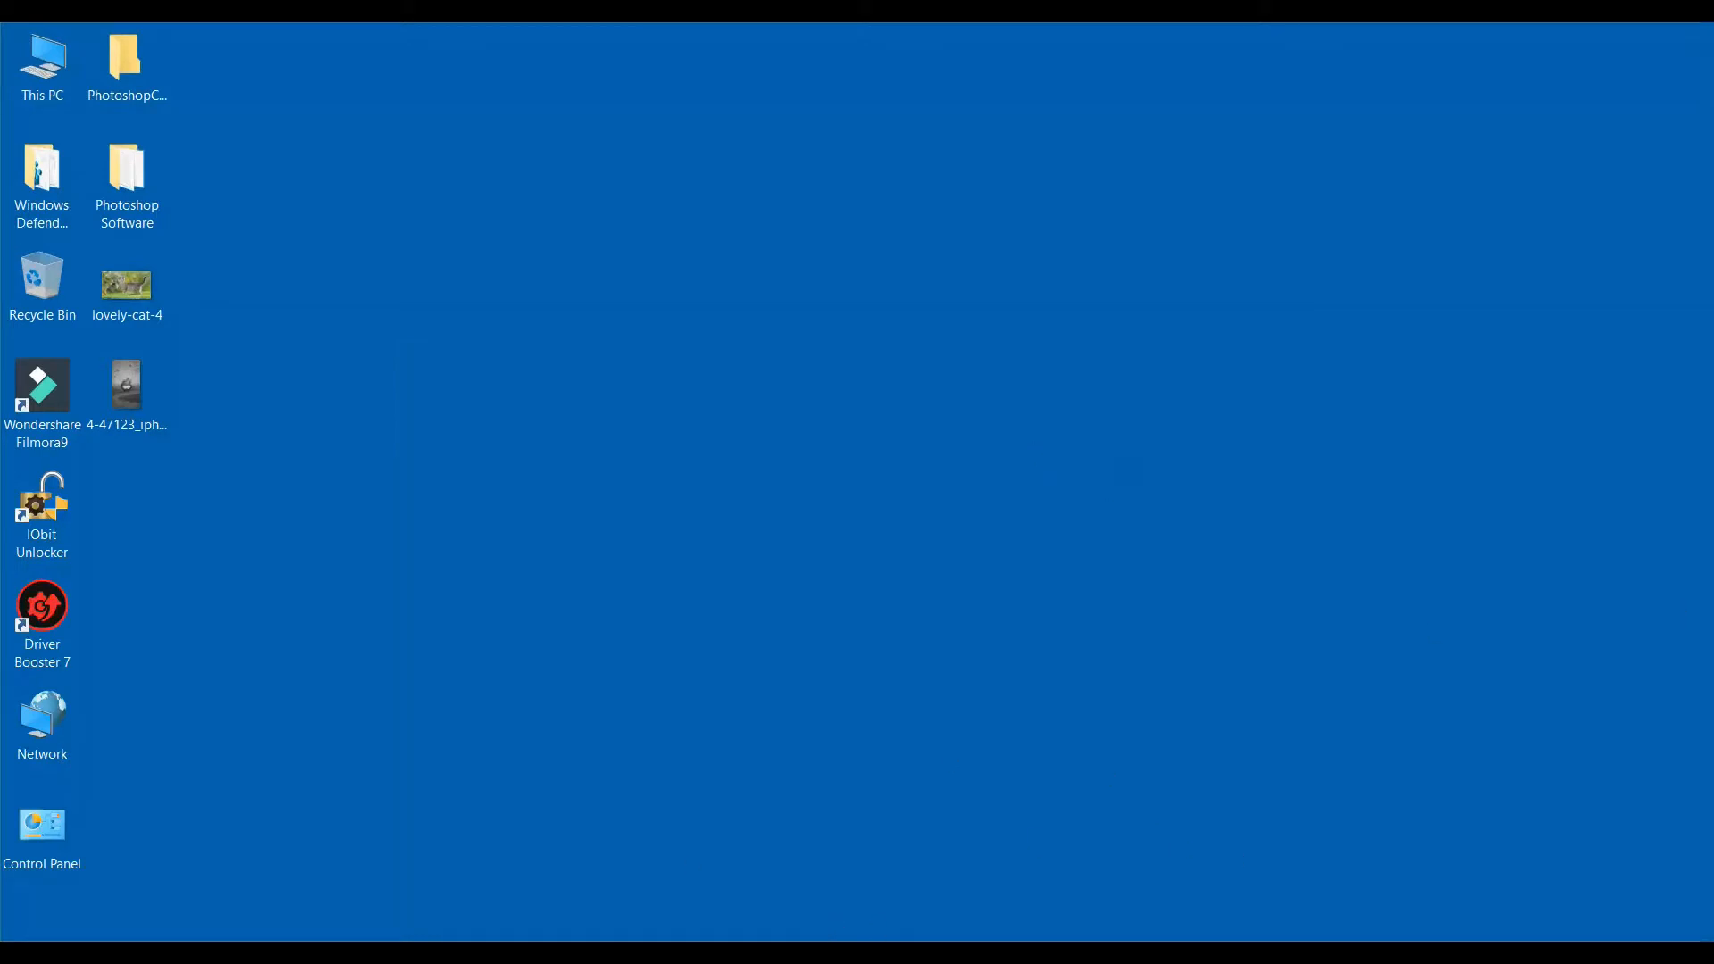
# - Switch to Photoshop with the lovely-cat-4 image and choose the Quick Selection tool
pyautogui.click(796, 952)
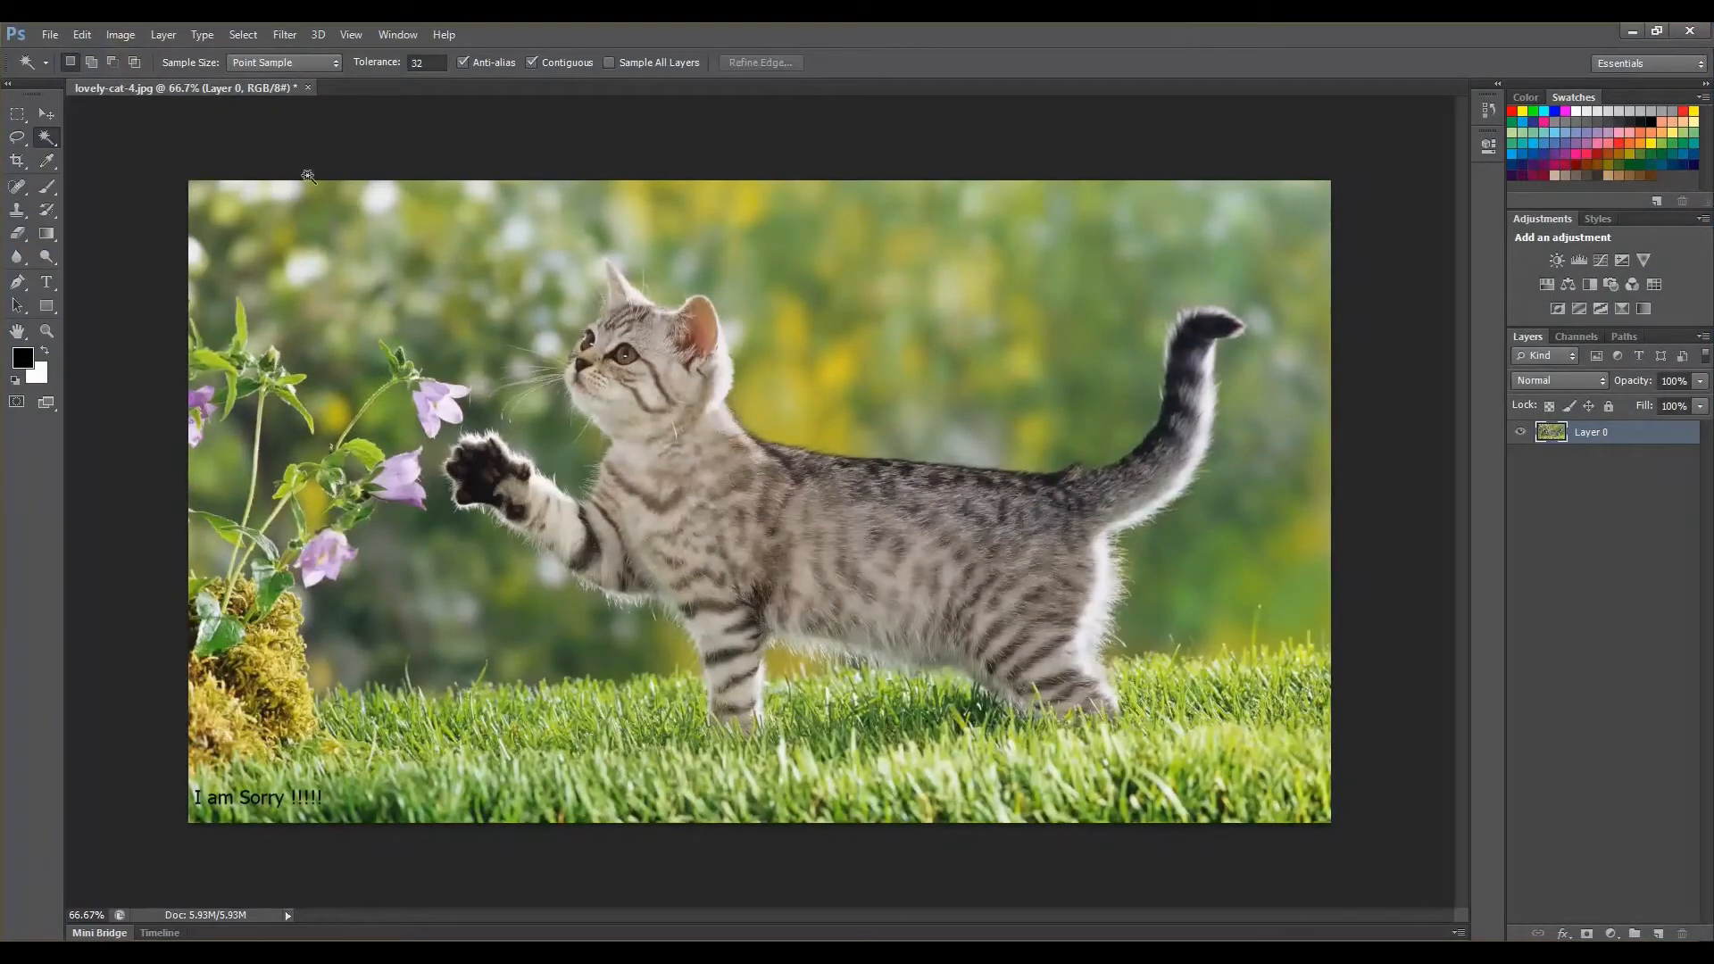
pyautogui.click(48, 113)
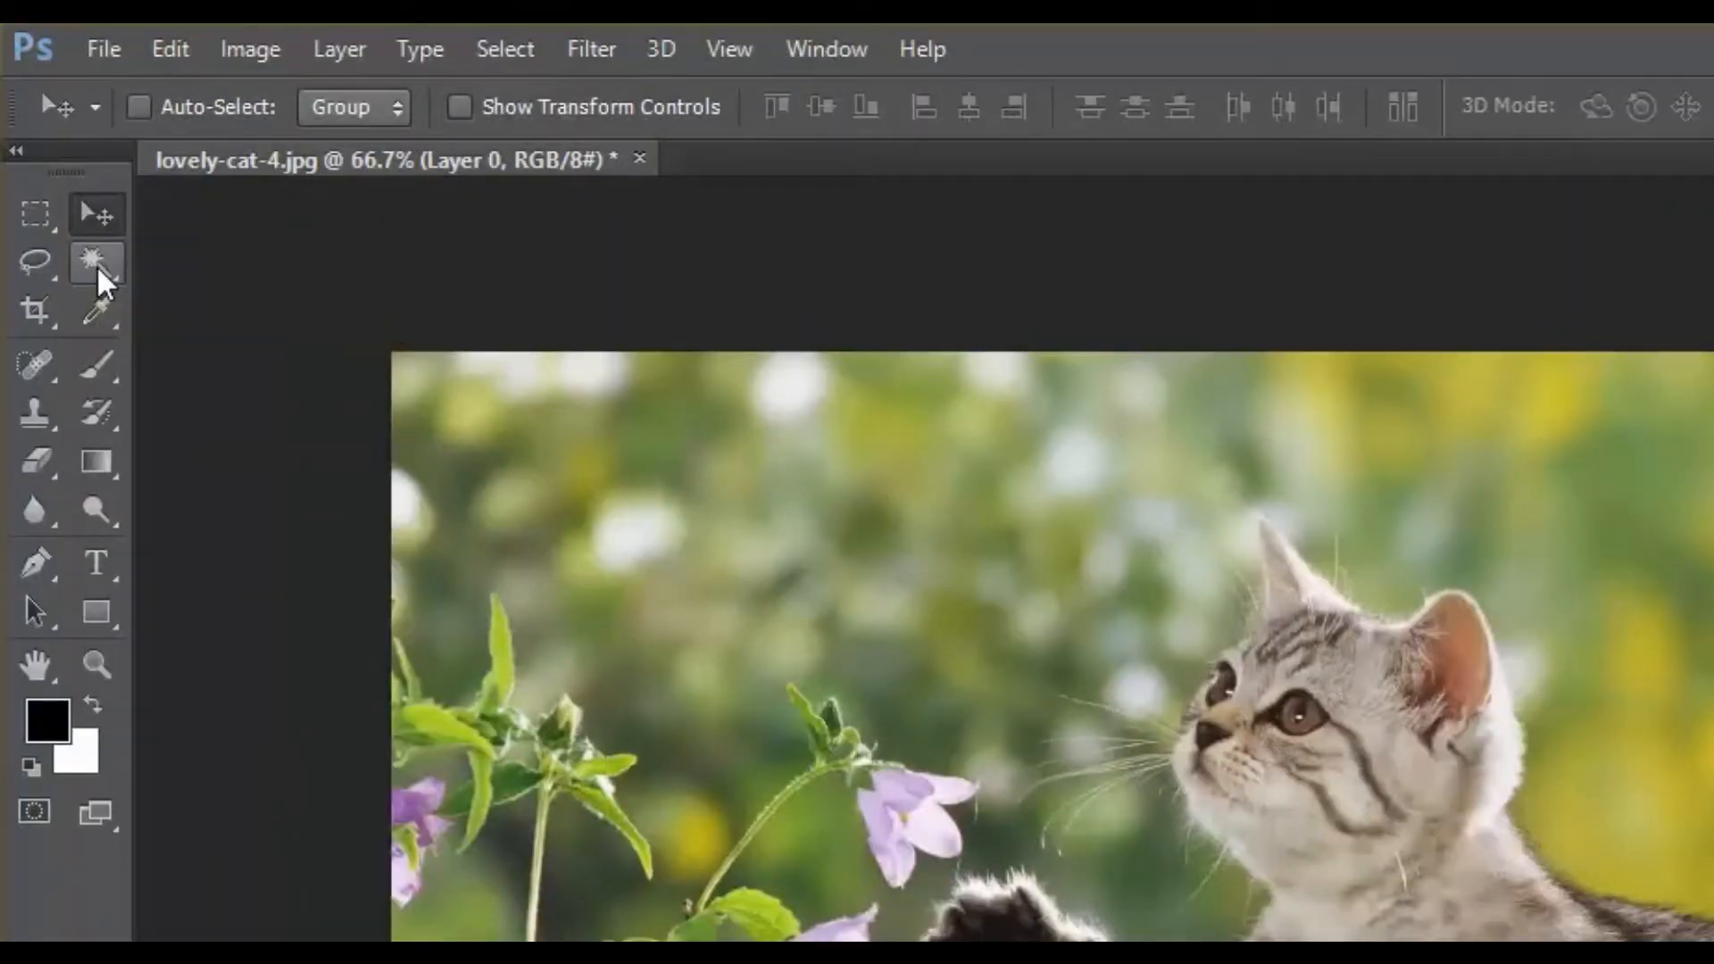
pyautogui.click(97, 264)
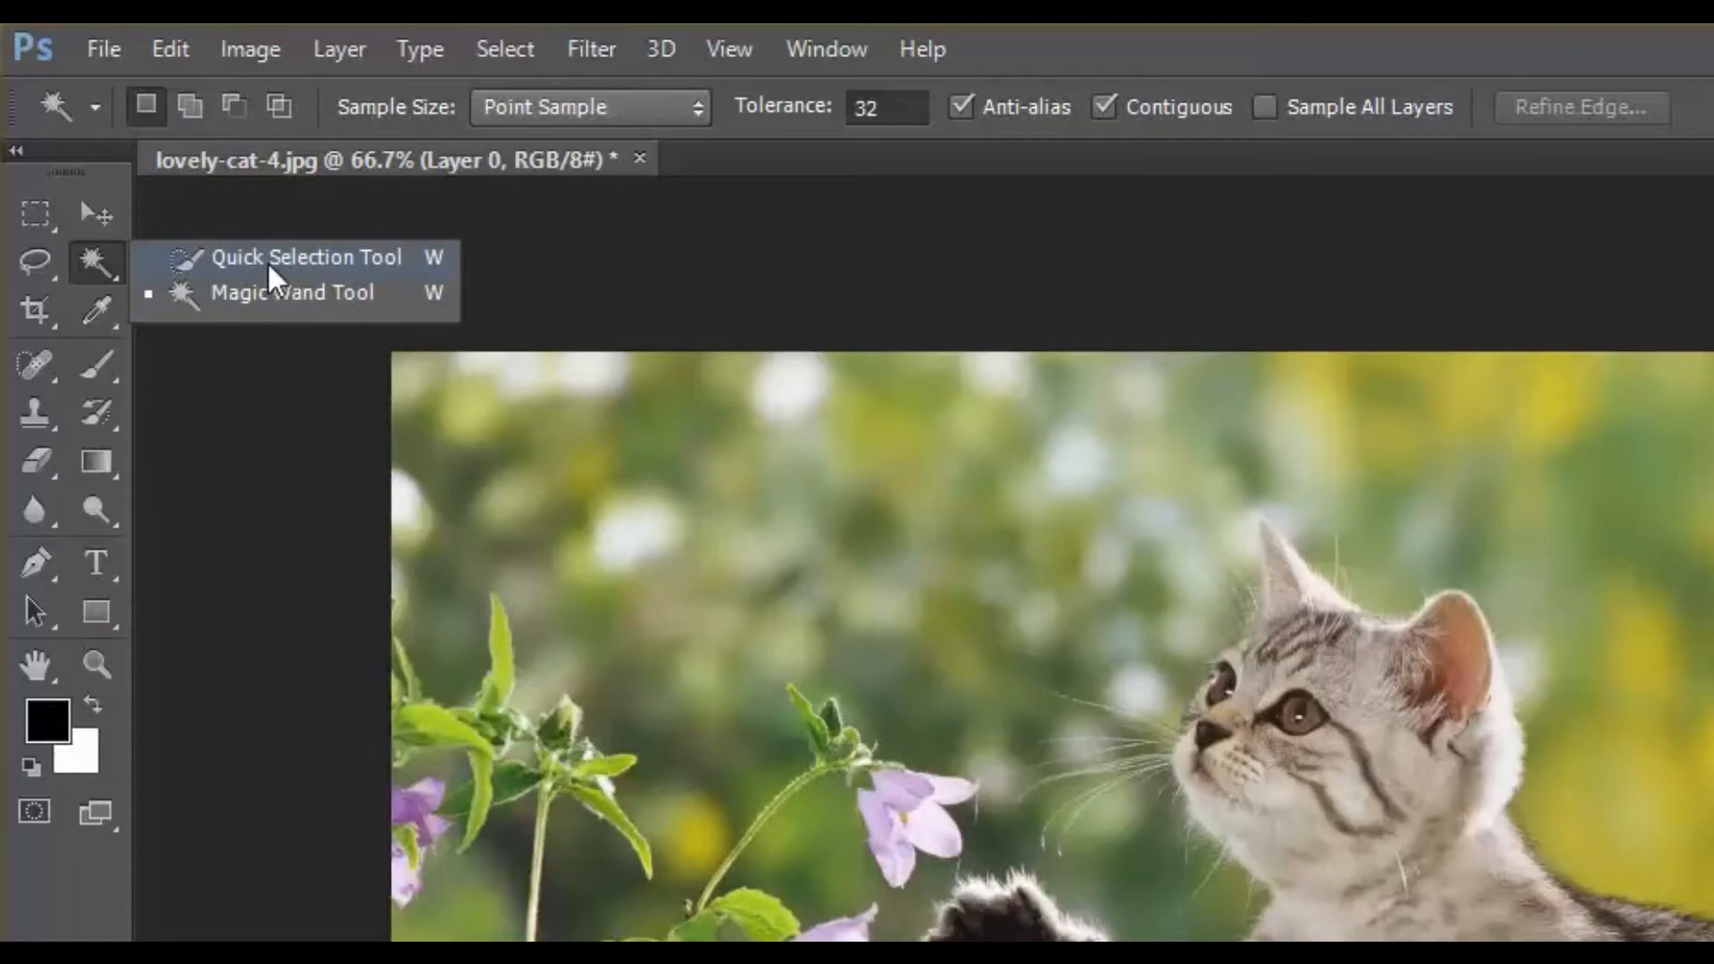
pyautogui.click(263, 257)
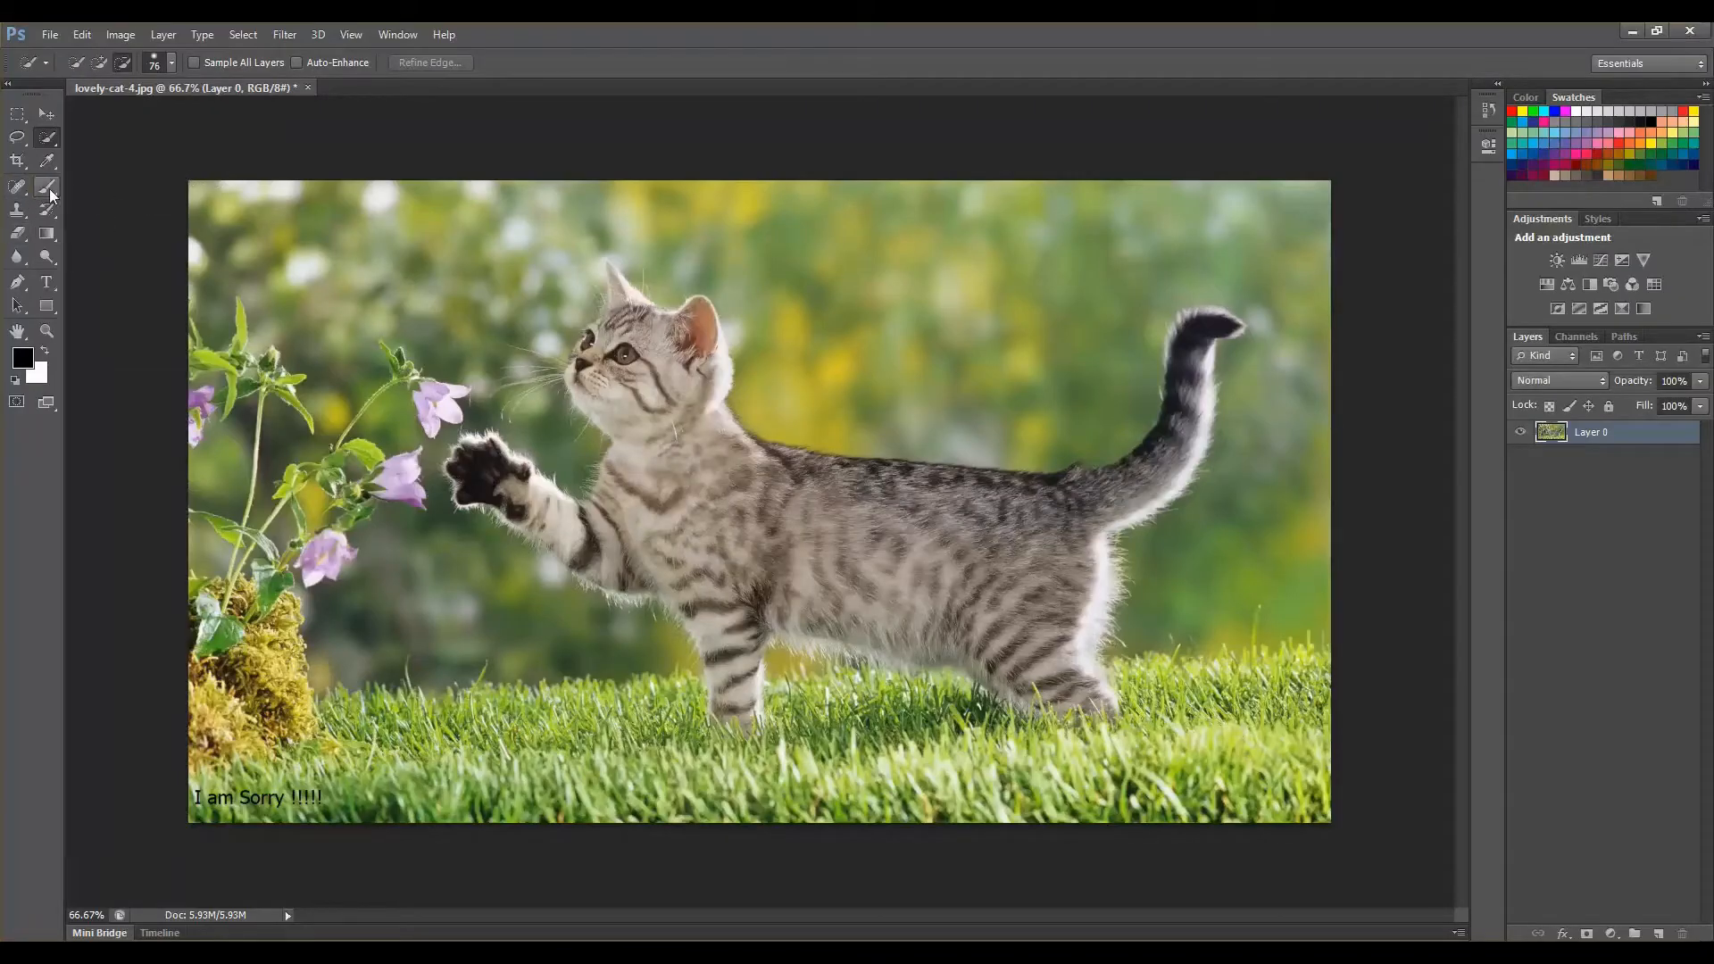
# - Set the Quick Selection tool to add to the selection, and return to it after trying the History Brush
pyautogui.click(99, 66)
pyautogui.click(44, 211)
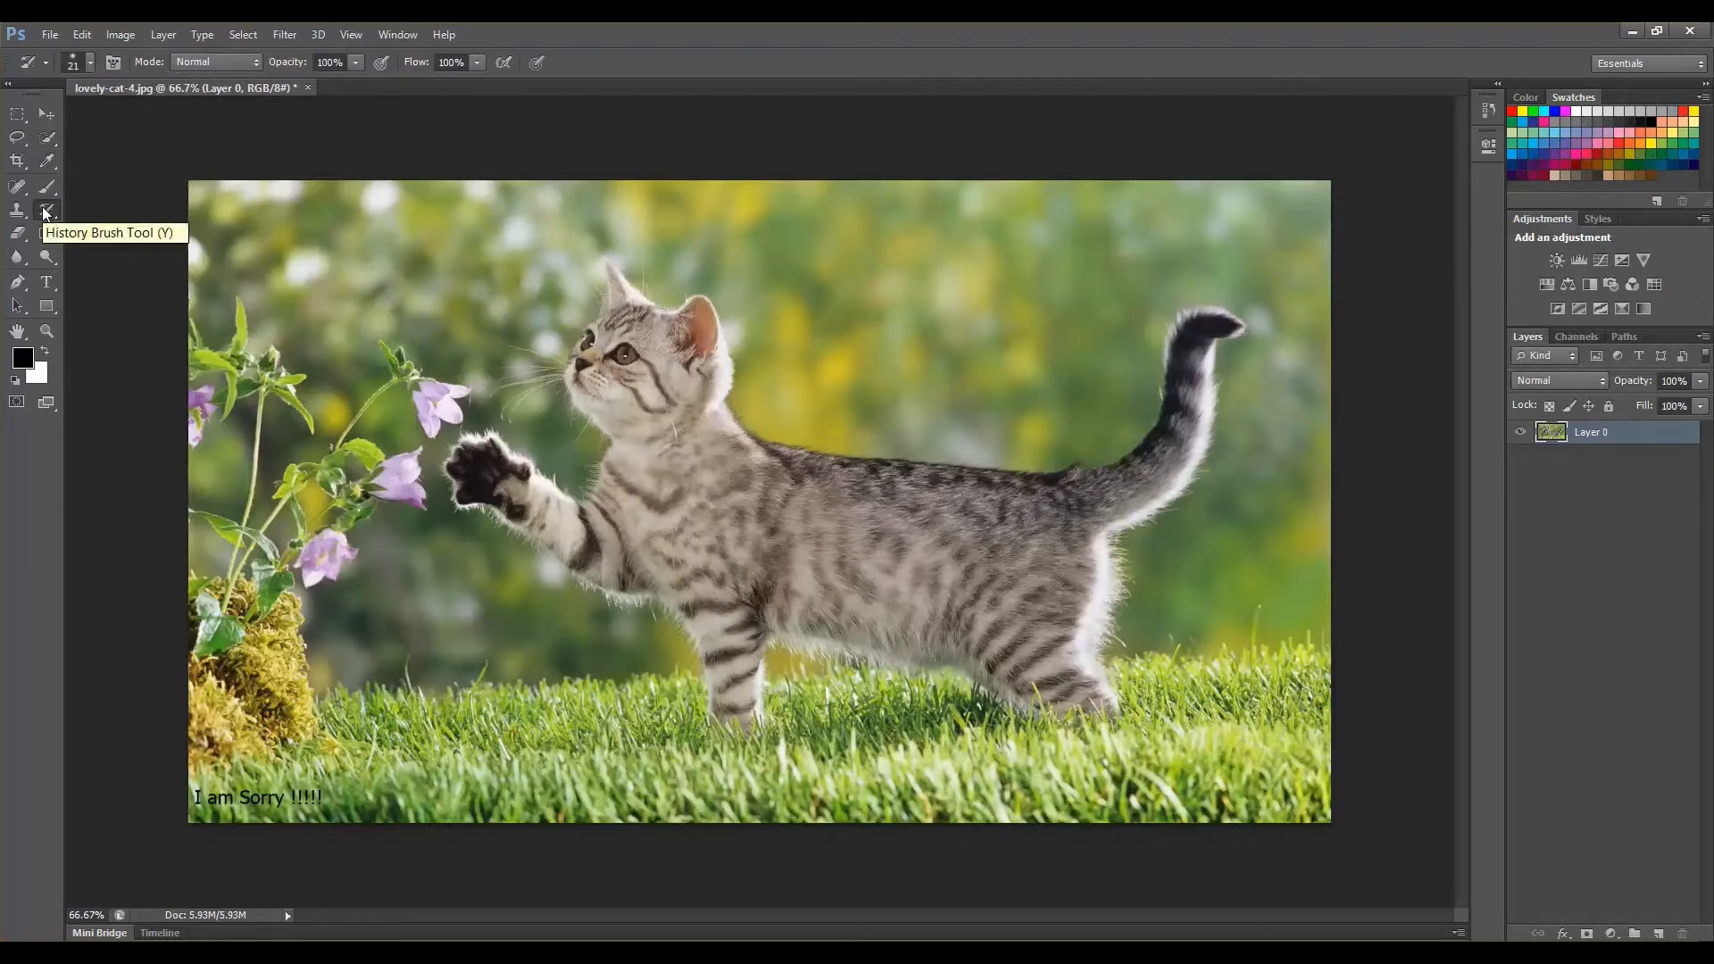
pyautogui.press('w')
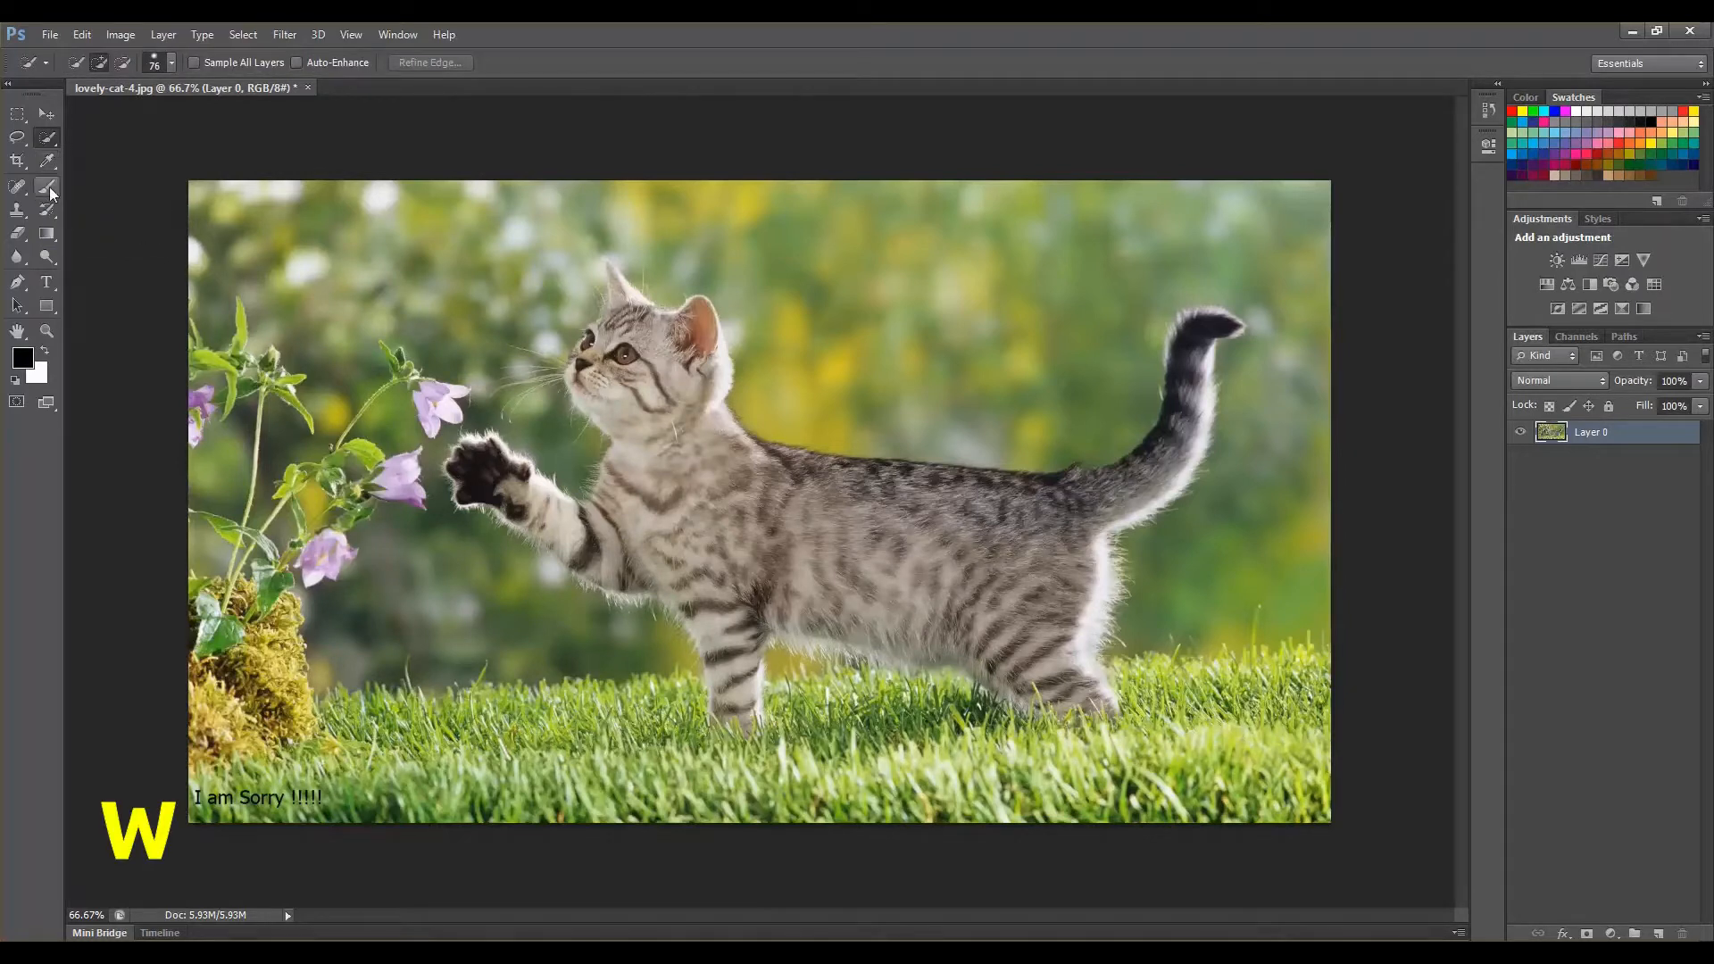
# - Try the Magic Wand and Eraser tools, ending with the Quick Selection tool active
pyautogui.click(48, 139)
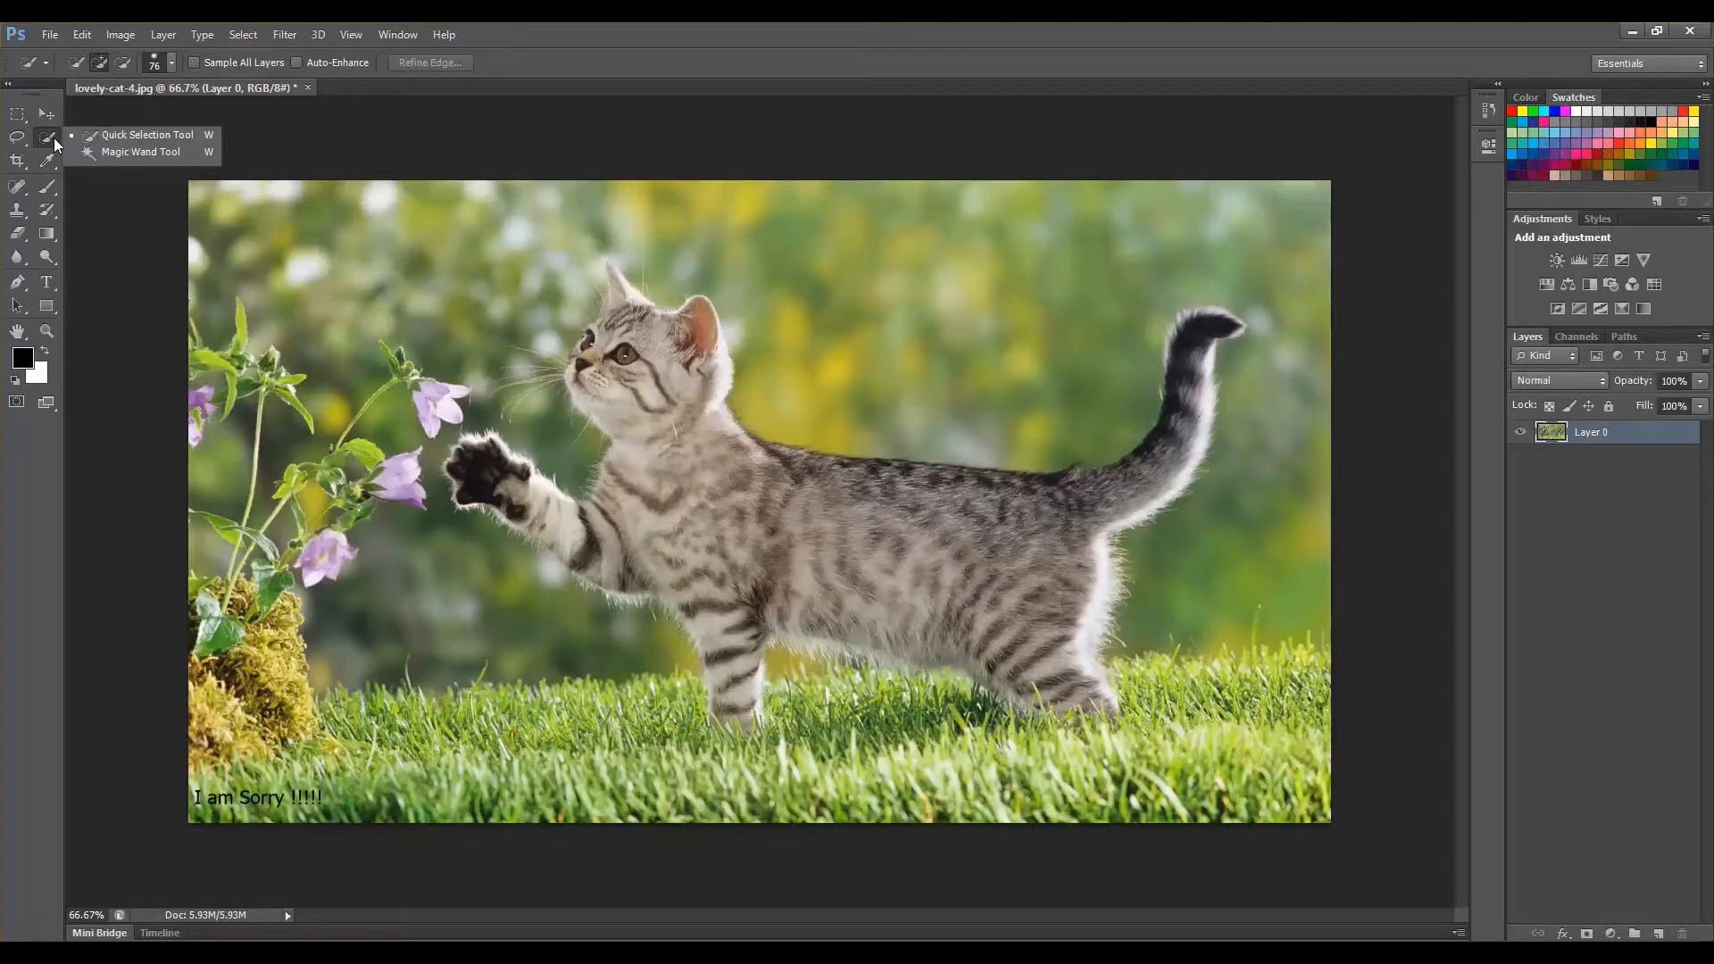
pyautogui.click(144, 152)
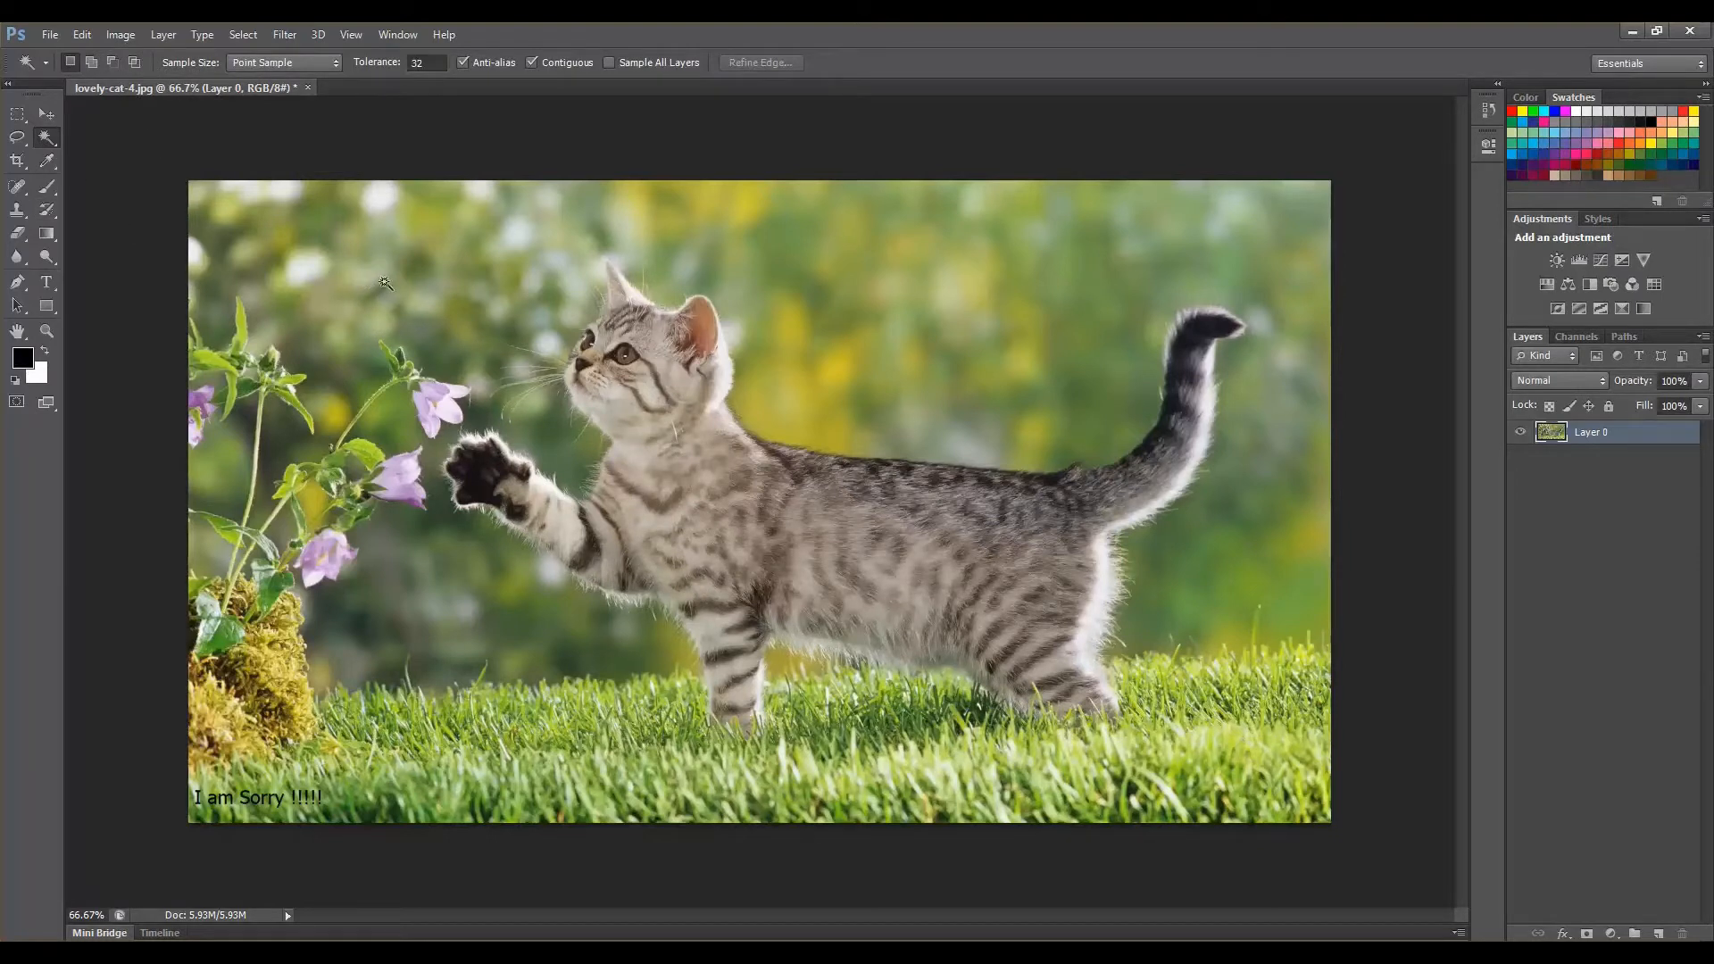
pyautogui.click(18, 234)
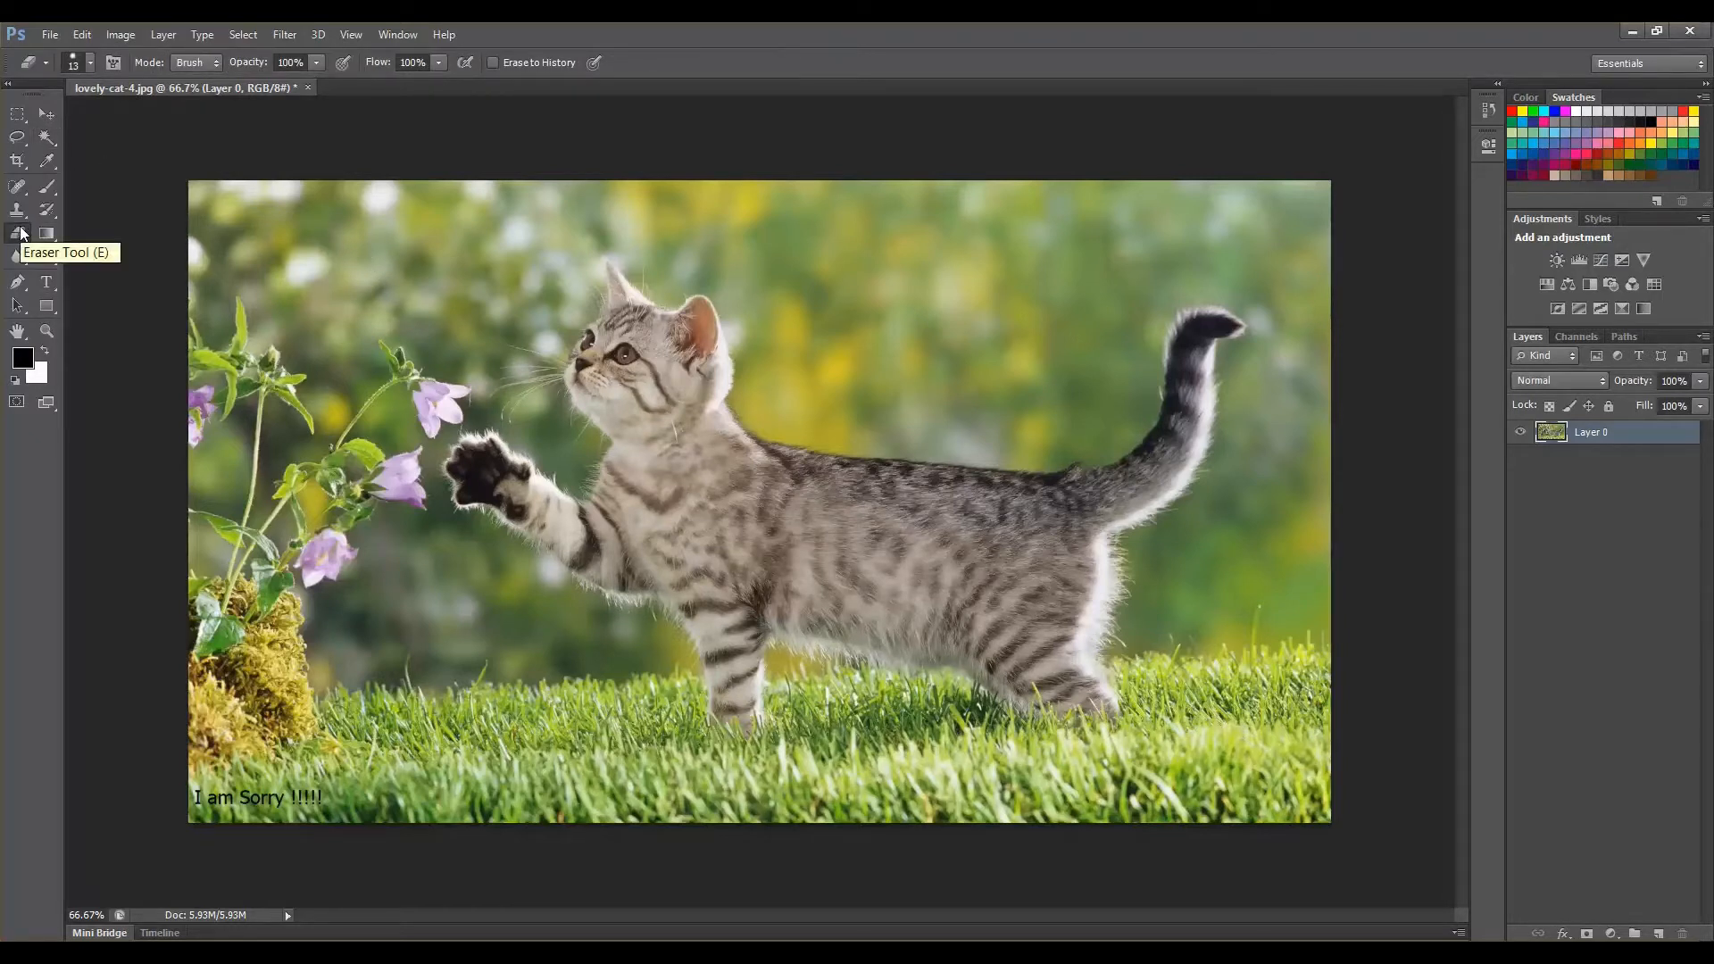
pyautogui.click(47, 137)
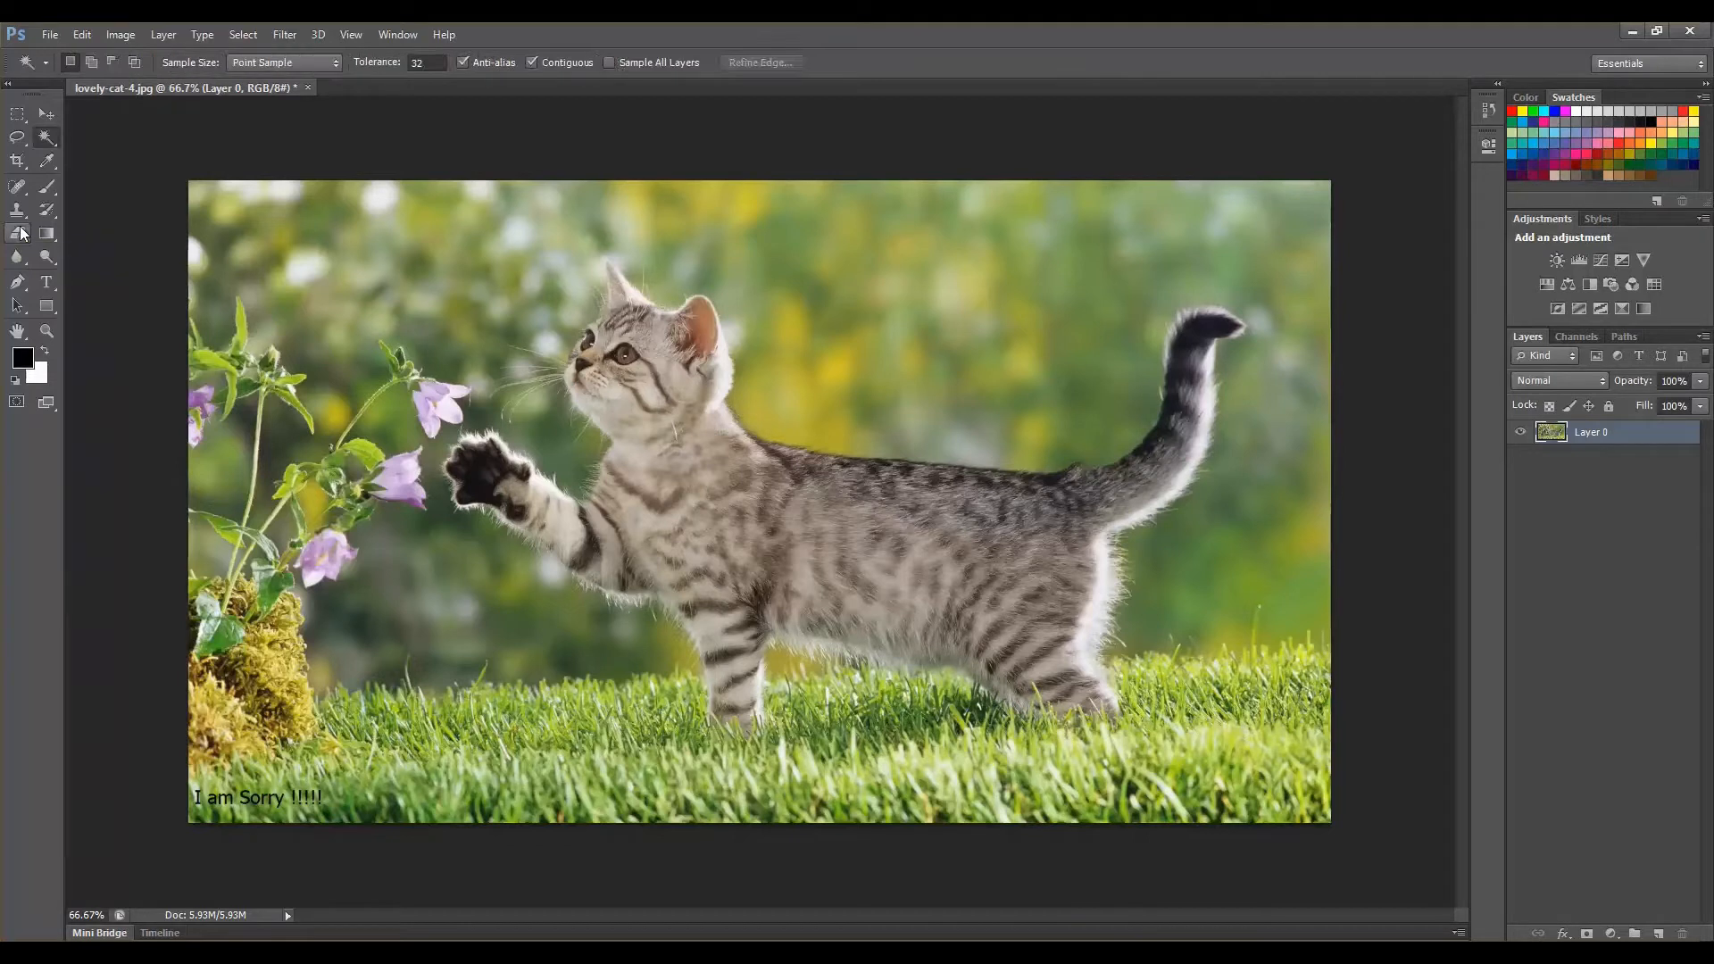
pyautogui.click(50, 139)
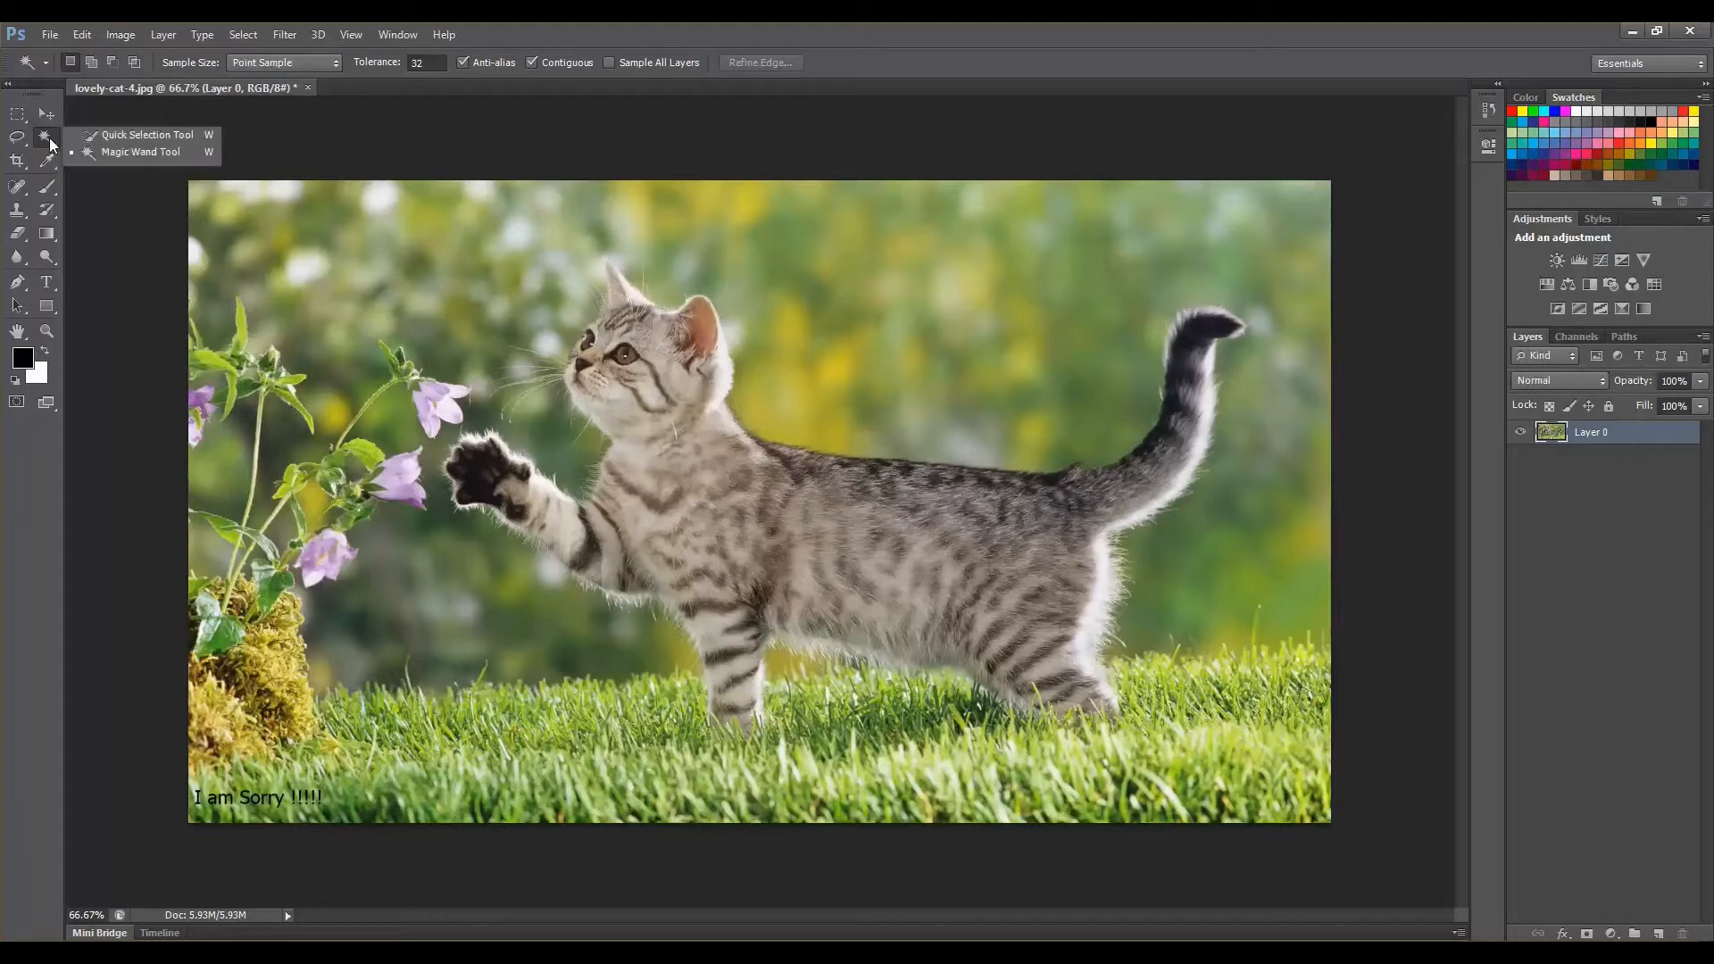
pyautogui.click(130, 138)
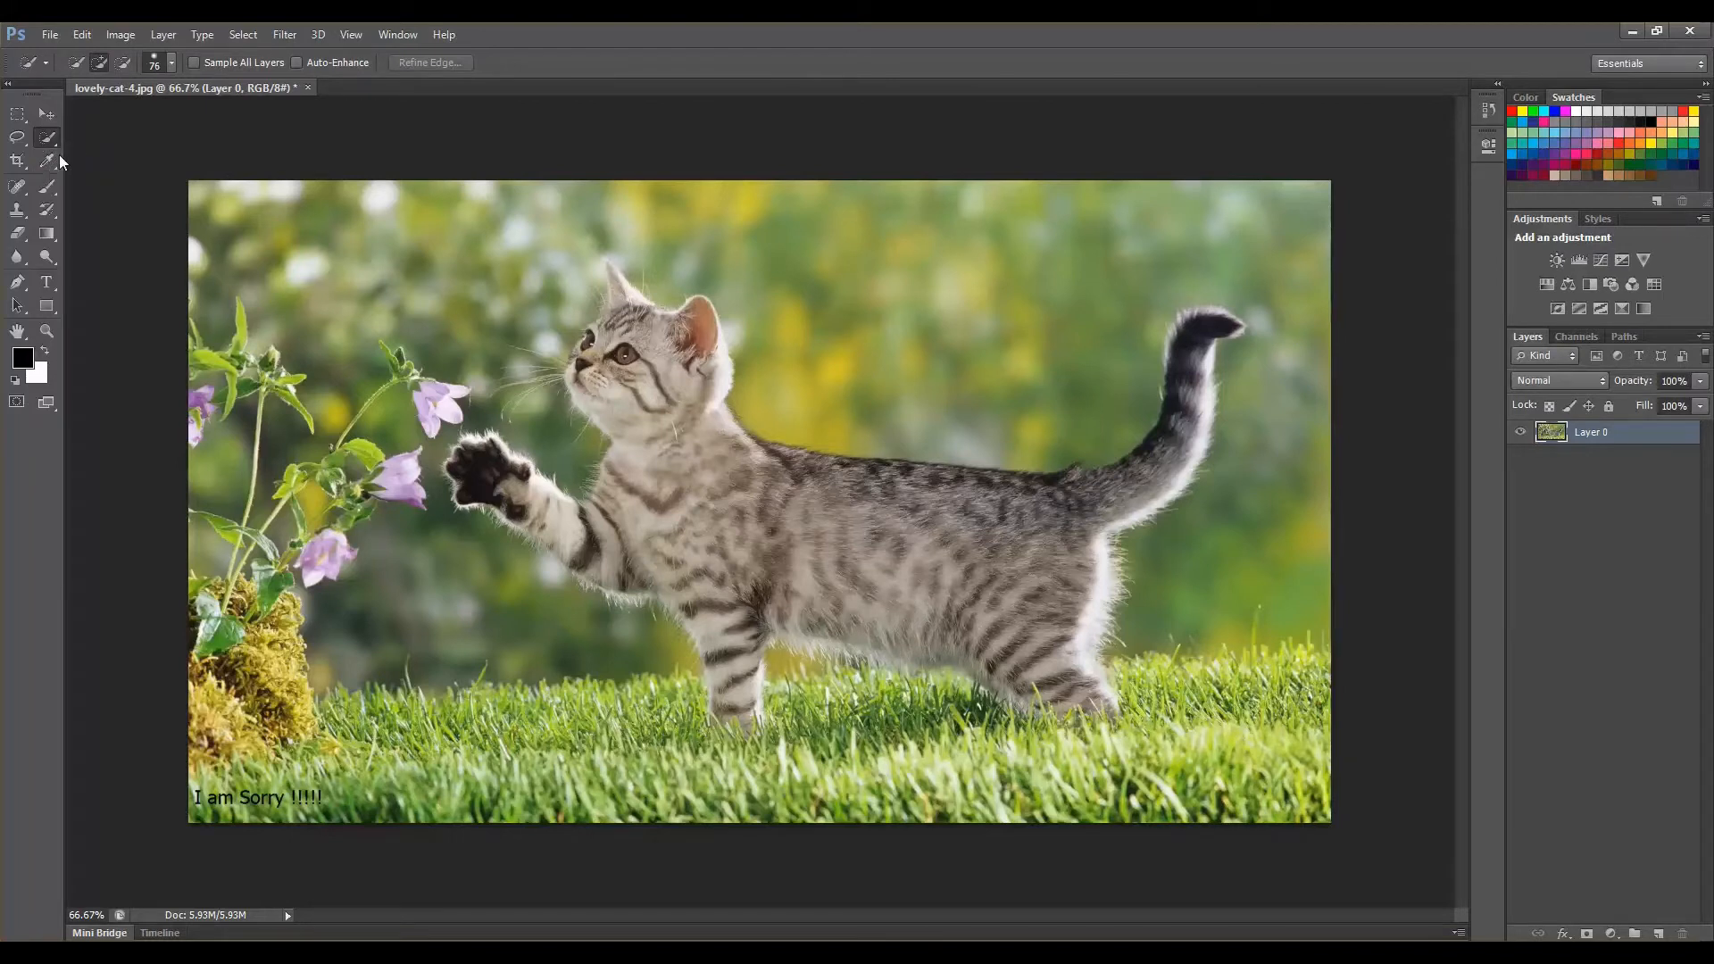
# - Try brushing a quick selection across the blurred background and foliage, and deselect it
pyautogui.rightClick(48, 138)
pyautogui.click(104, 138)
pyautogui.moveTo(351, 280)
pyautogui.mouseDown()
pyautogui.moveTo(427, 309)
pyautogui.moveTo(735, 255)
pyautogui.moveTo(999, 321)
pyautogui.moveTo(1012, 342)
pyautogui.moveTo(1135, 339)
pyautogui.moveTo(1258, 299)
pyautogui.moveTo(1274, 305)
pyautogui.moveTo(1283, 396)
pyautogui.moveTo(1266, 524)
pyautogui.moveTo(1117, 737)
pyautogui.moveTo(1048, 785)
pyautogui.moveTo(901, 793)
pyautogui.moveTo(779, 760)
pyautogui.moveTo(747, 734)
pyautogui.moveTo(803, 683)
pyautogui.moveTo(756, 669)
pyautogui.moveTo(595, 692)
pyautogui.moveTo(384, 800)
pyautogui.moveTo(299, 720)
pyautogui.moveTo(278, 630)
pyautogui.moveTo(209, 544)
pyautogui.moveTo(202, 470)
pyautogui.mouseUp()
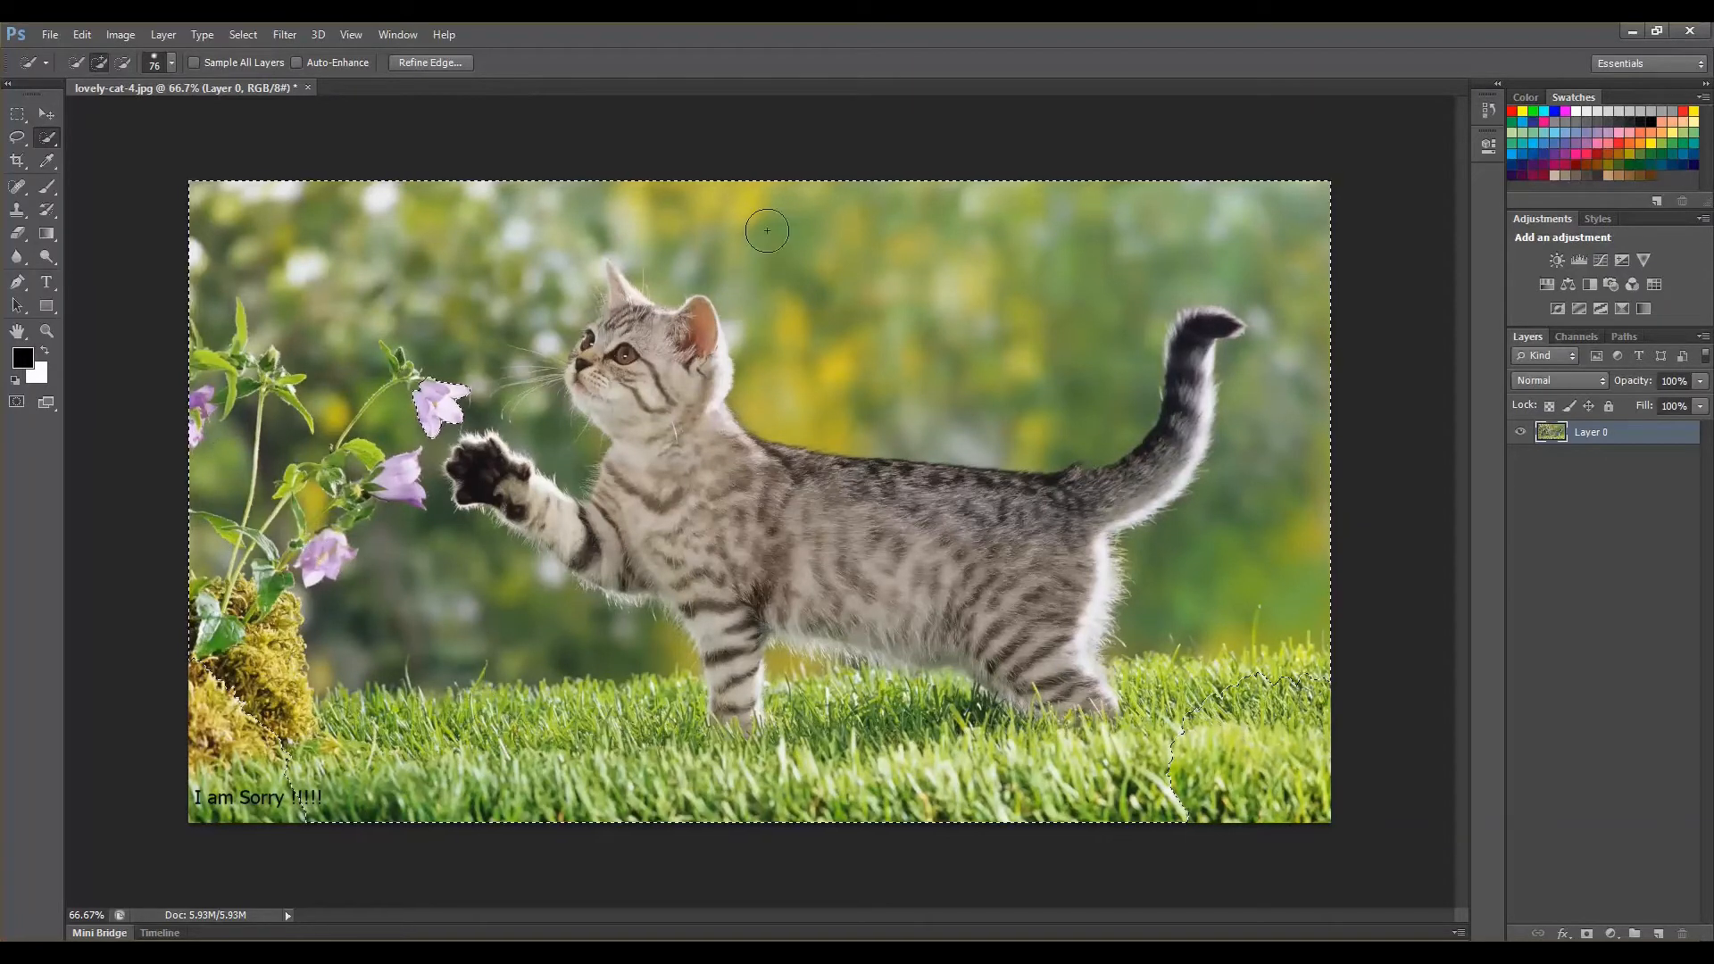
pyautogui.hotkey('ctrl', 'd')
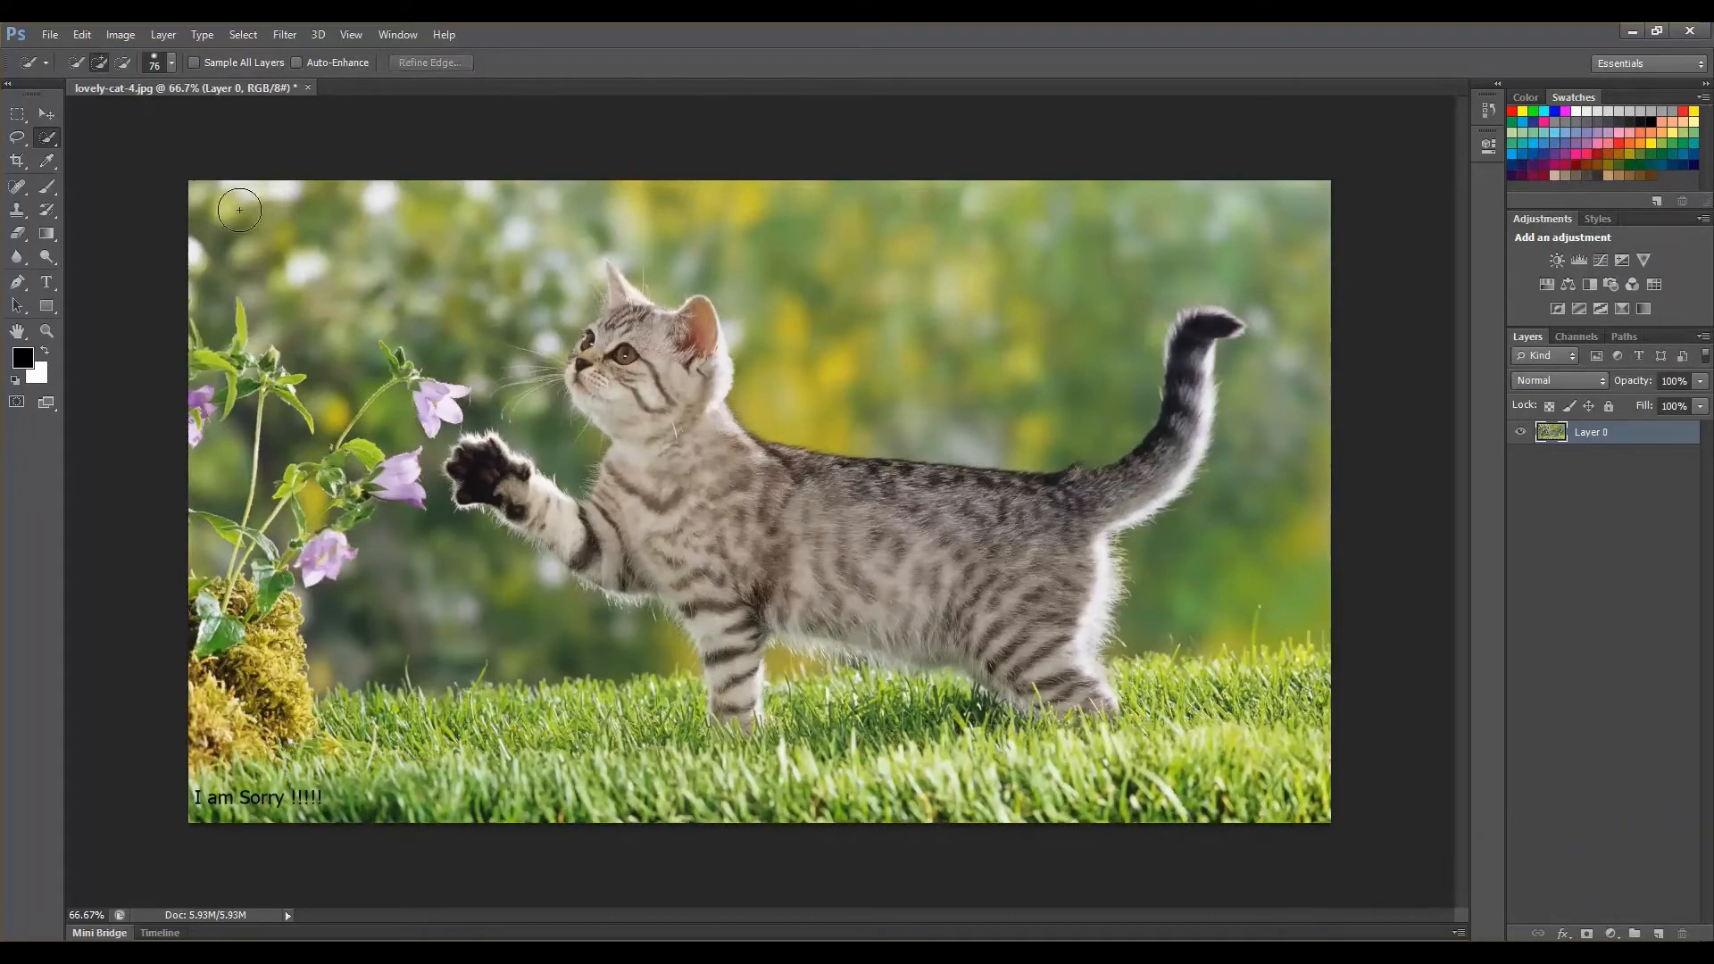
# - Brush a quick selection over the blurred background above the cat and extend it across the cat's body down to the grass
pyautogui.moveTo(238, 200)
pyautogui.mouseDown()
pyautogui.moveTo(527, 303)
pyautogui.moveTo(730, 295)
pyautogui.moveTo(977, 408)
pyautogui.moveTo(919, 338)
pyautogui.mouseUp()
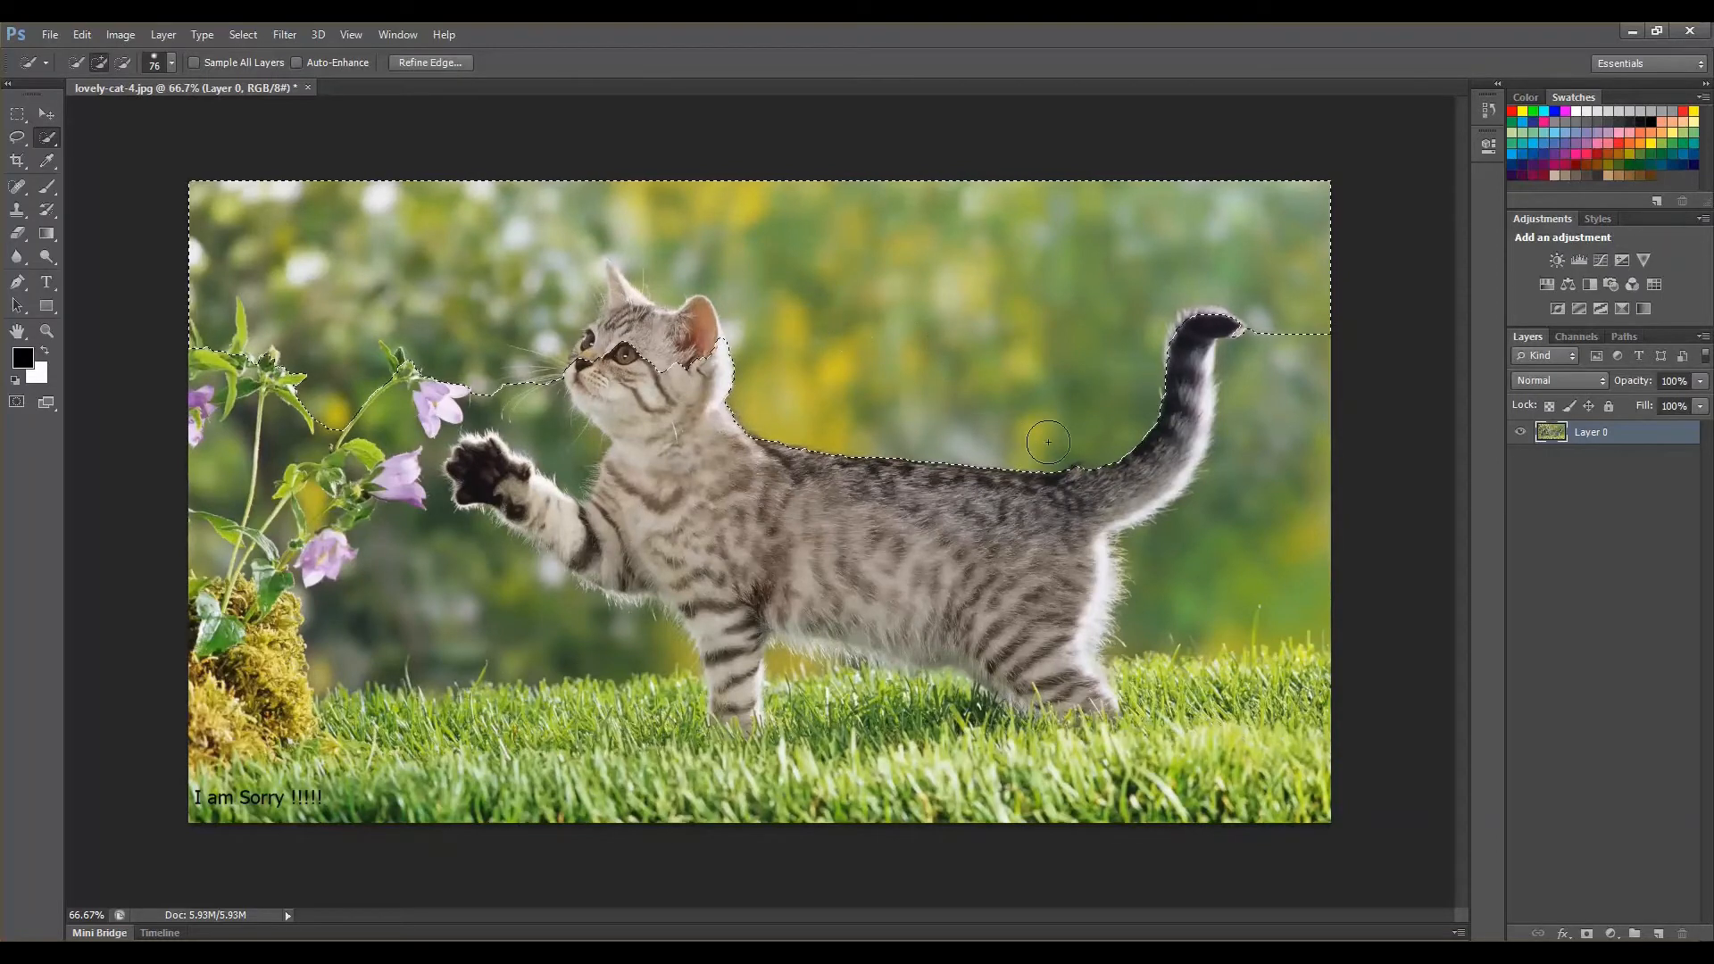
pyautogui.moveTo(1033, 439)
pyautogui.mouseDown()
pyautogui.moveTo(1294, 345)
pyautogui.moveTo(1233, 593)
pyautogui.moveTo(1109, 546)
pyautogui.moveTo(790, 531)
pyautogui.mouseUp()
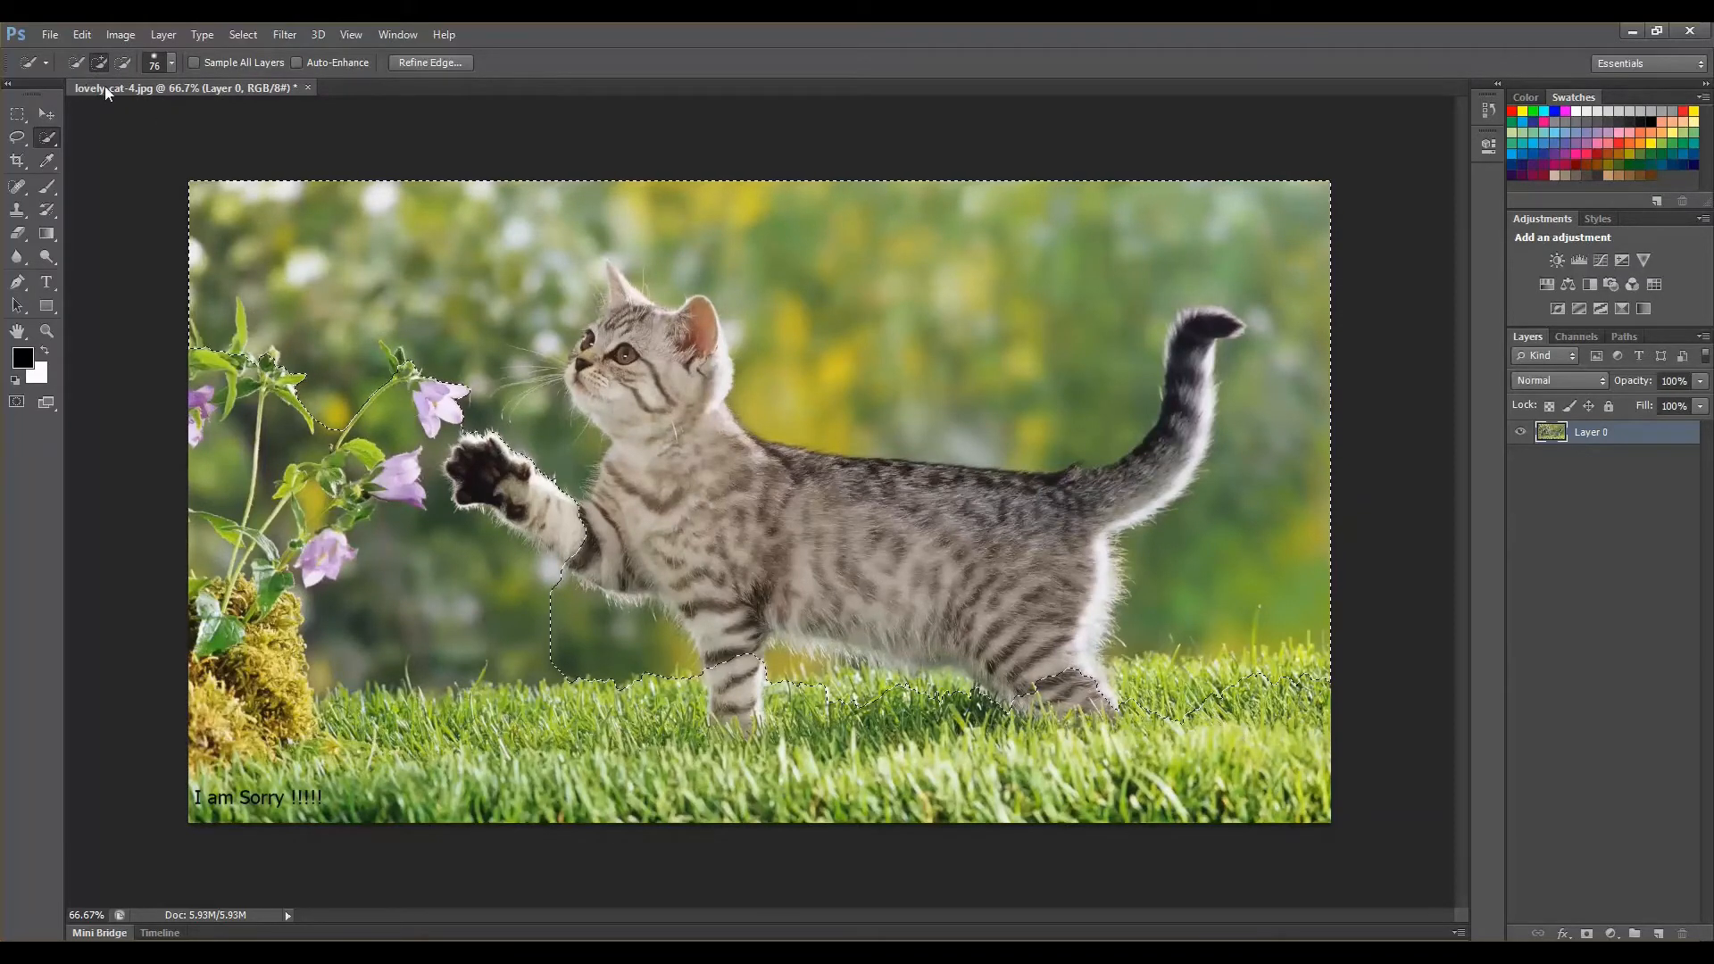
# - Open Refine Edge for the current selection and move its dialog clear of the cat
pyautogui.click(423, 62)
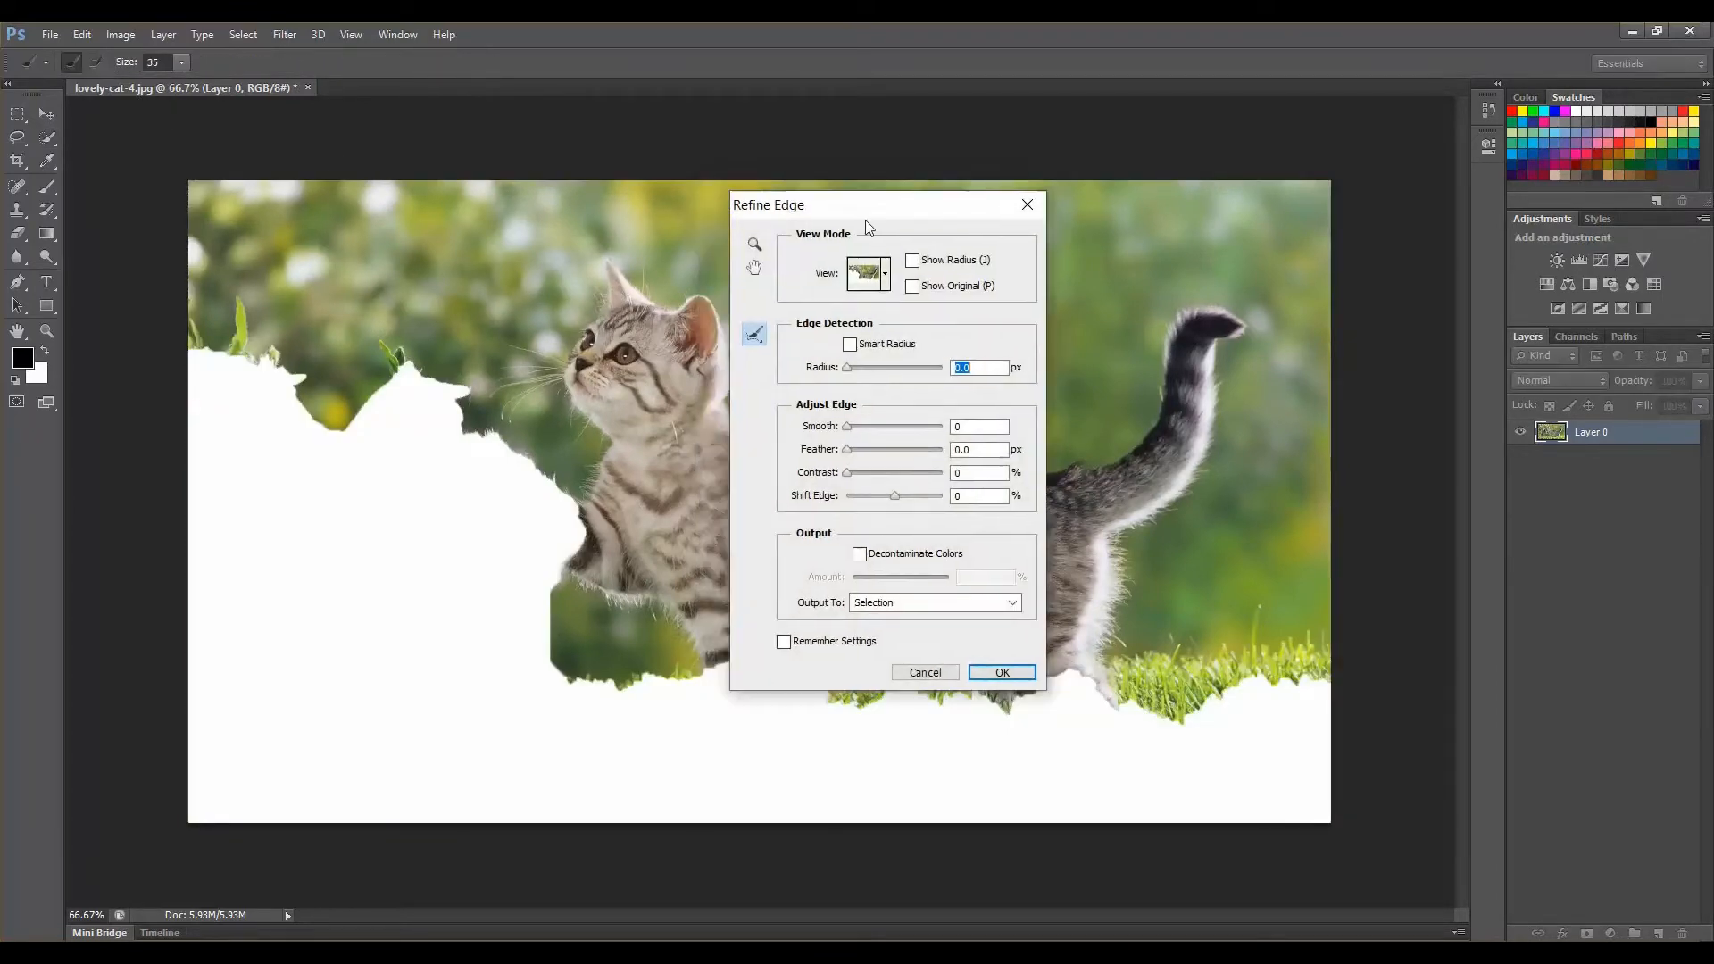
pyautogui.moveTo(830, 189); pyautogui.dragTo(186, 365)
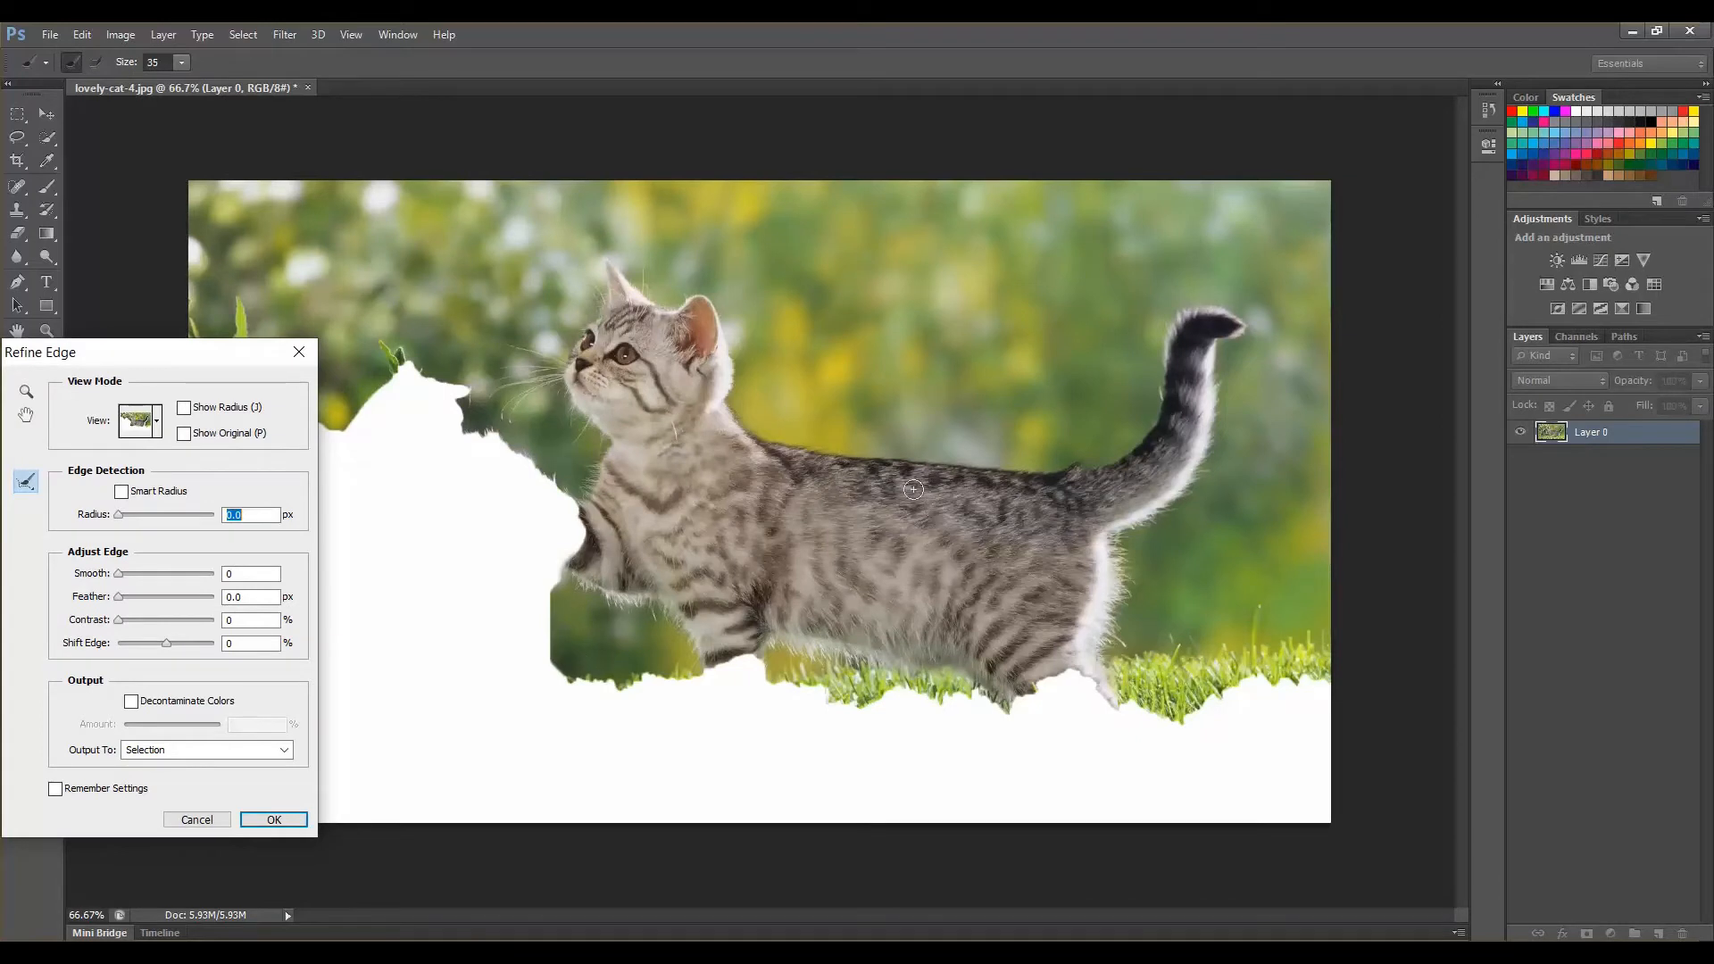
pyautogui.moveTo(174, 283); pyautogui.dragTo(183, 259)
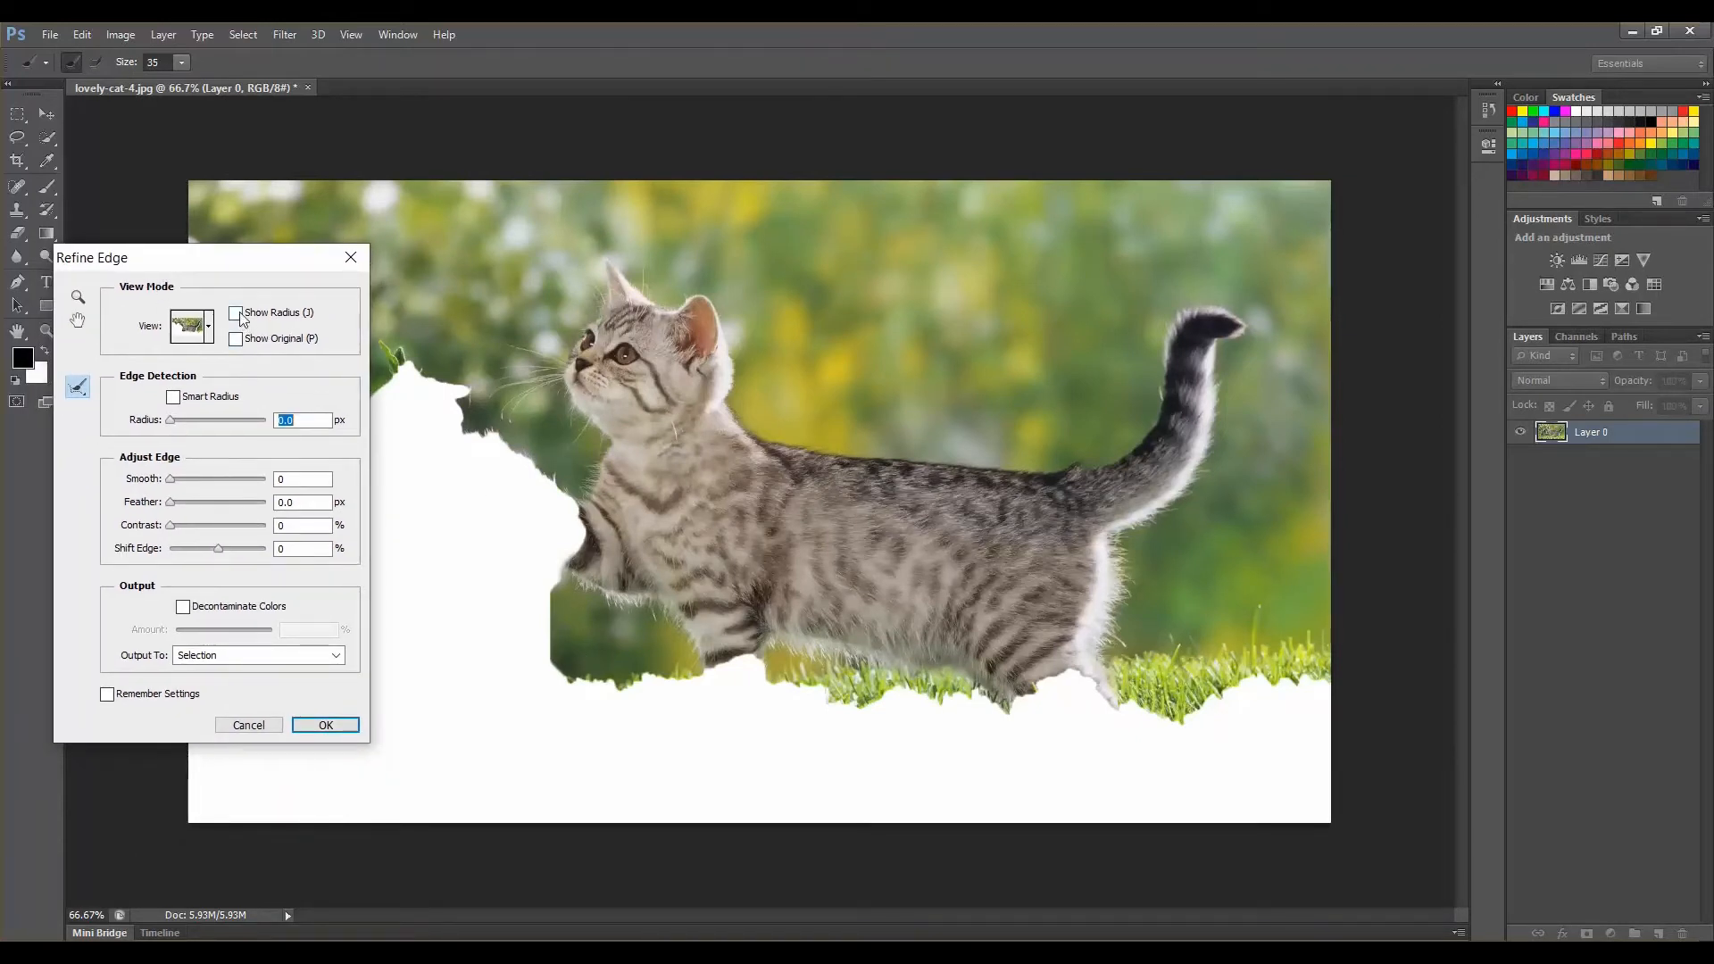
# - Preview the Show Radius and Show Original views of the selection, leaving both options off
pyautogui.click(235, 313)
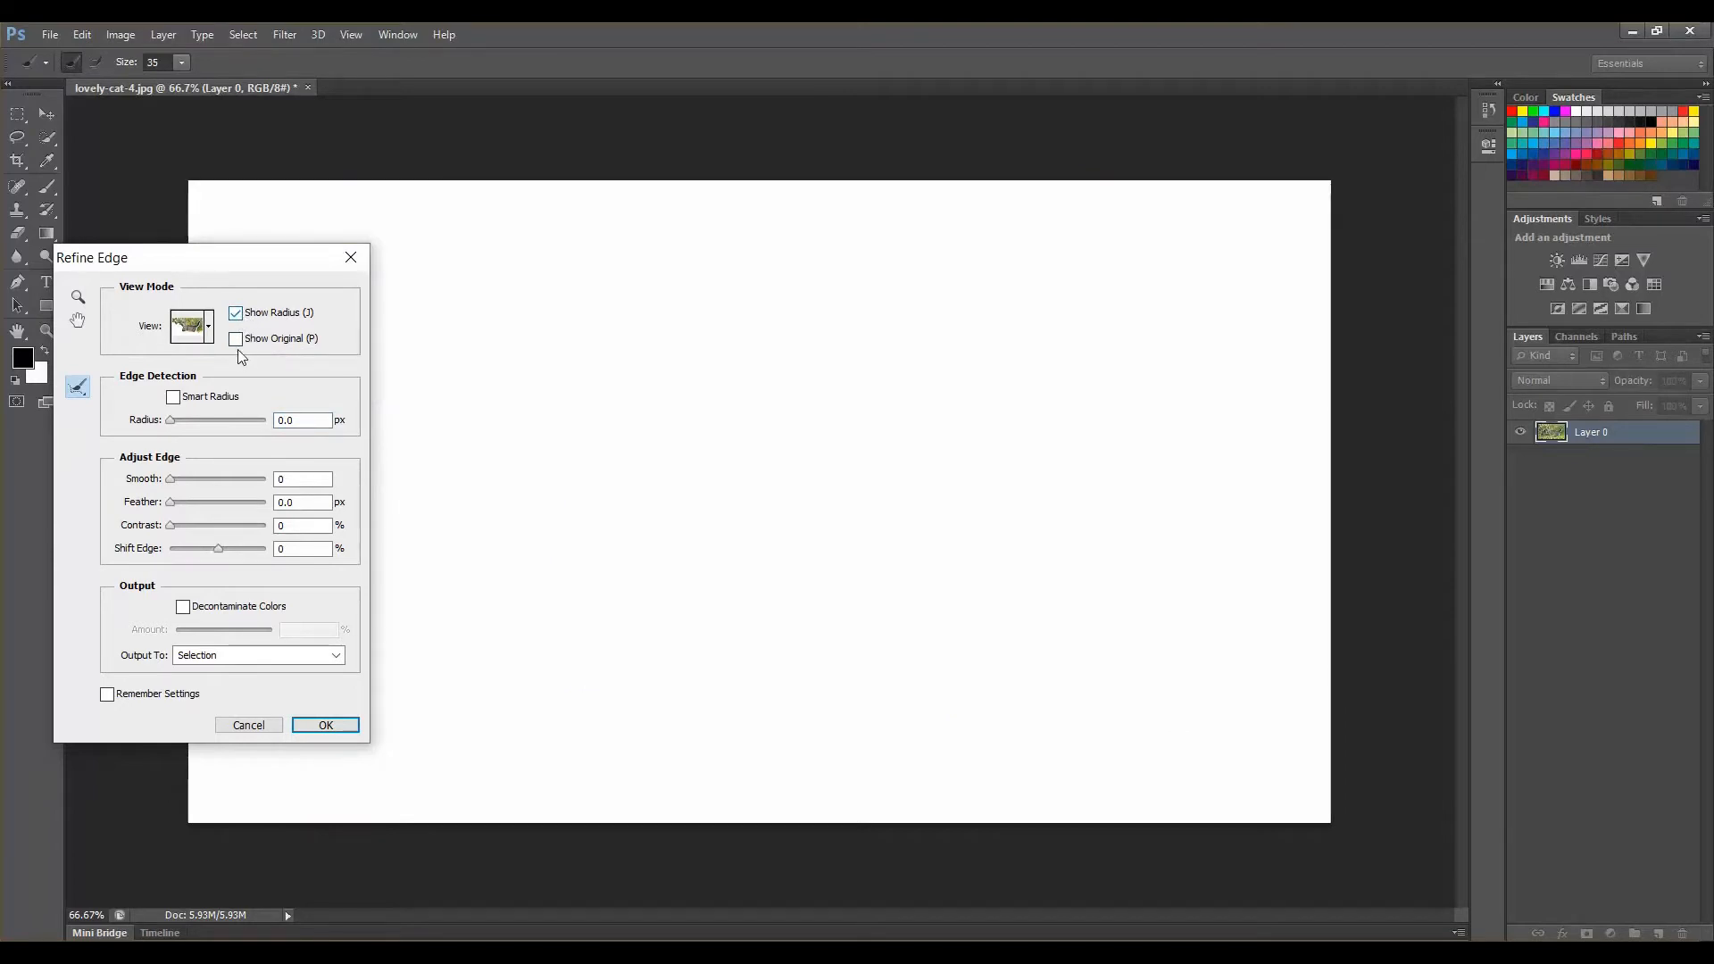
pyautogui.click(236, 339)
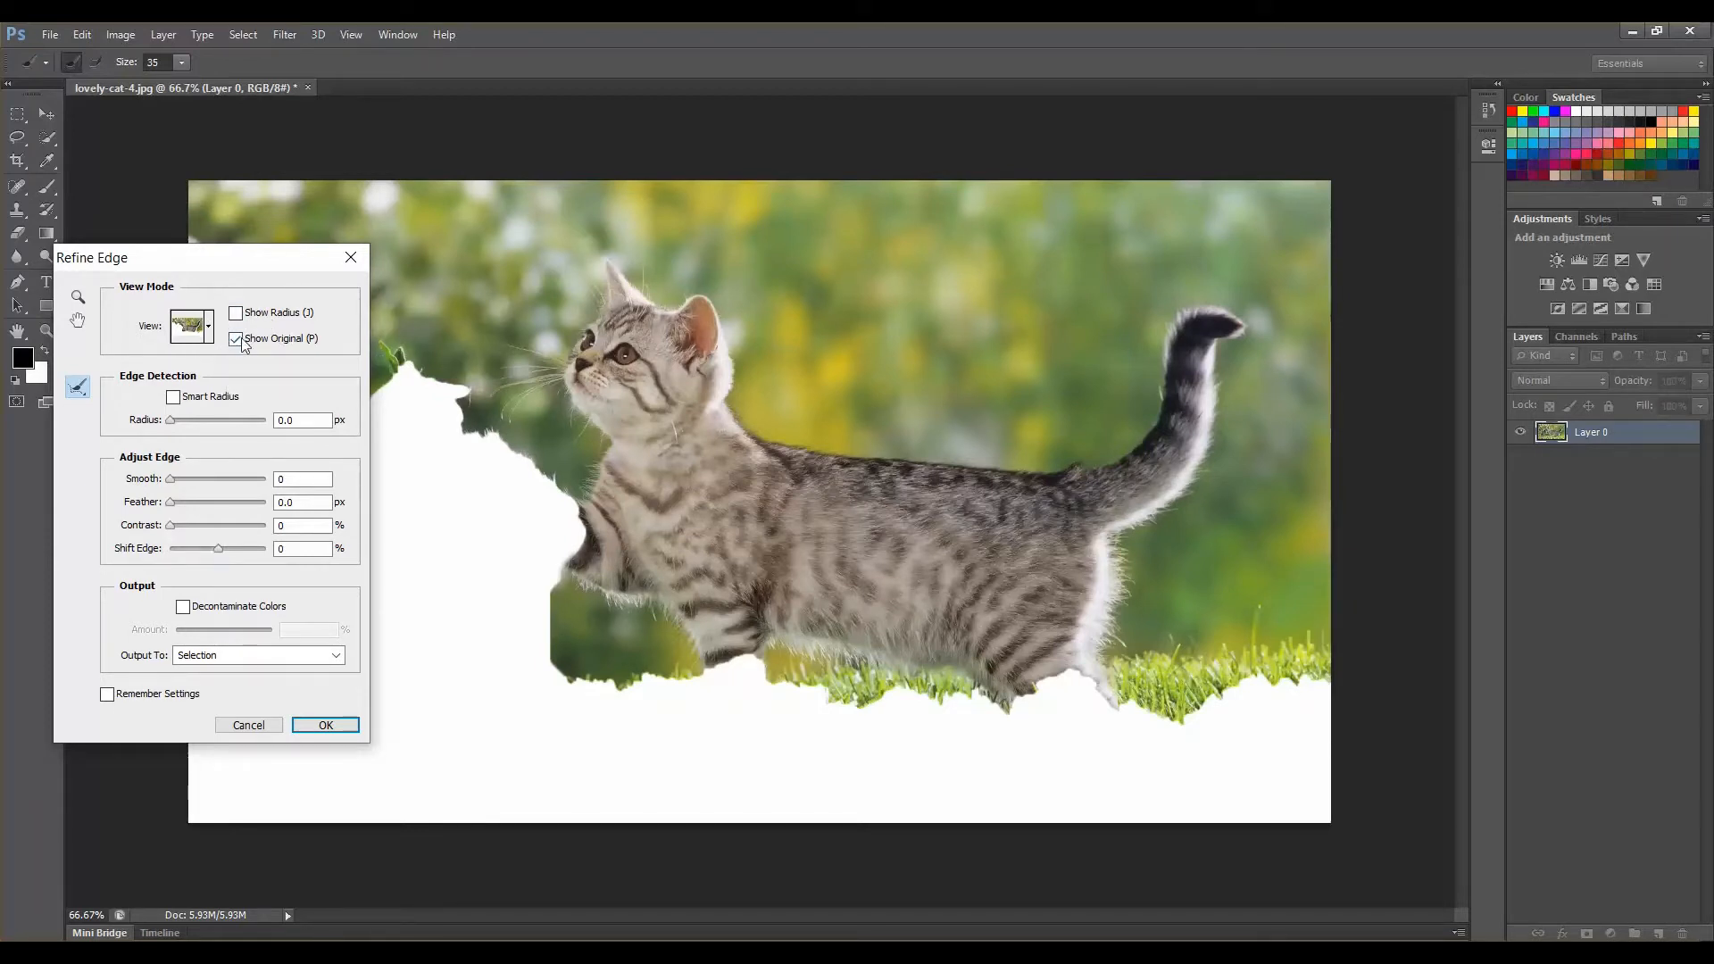
pyautogui.click(236, 339)
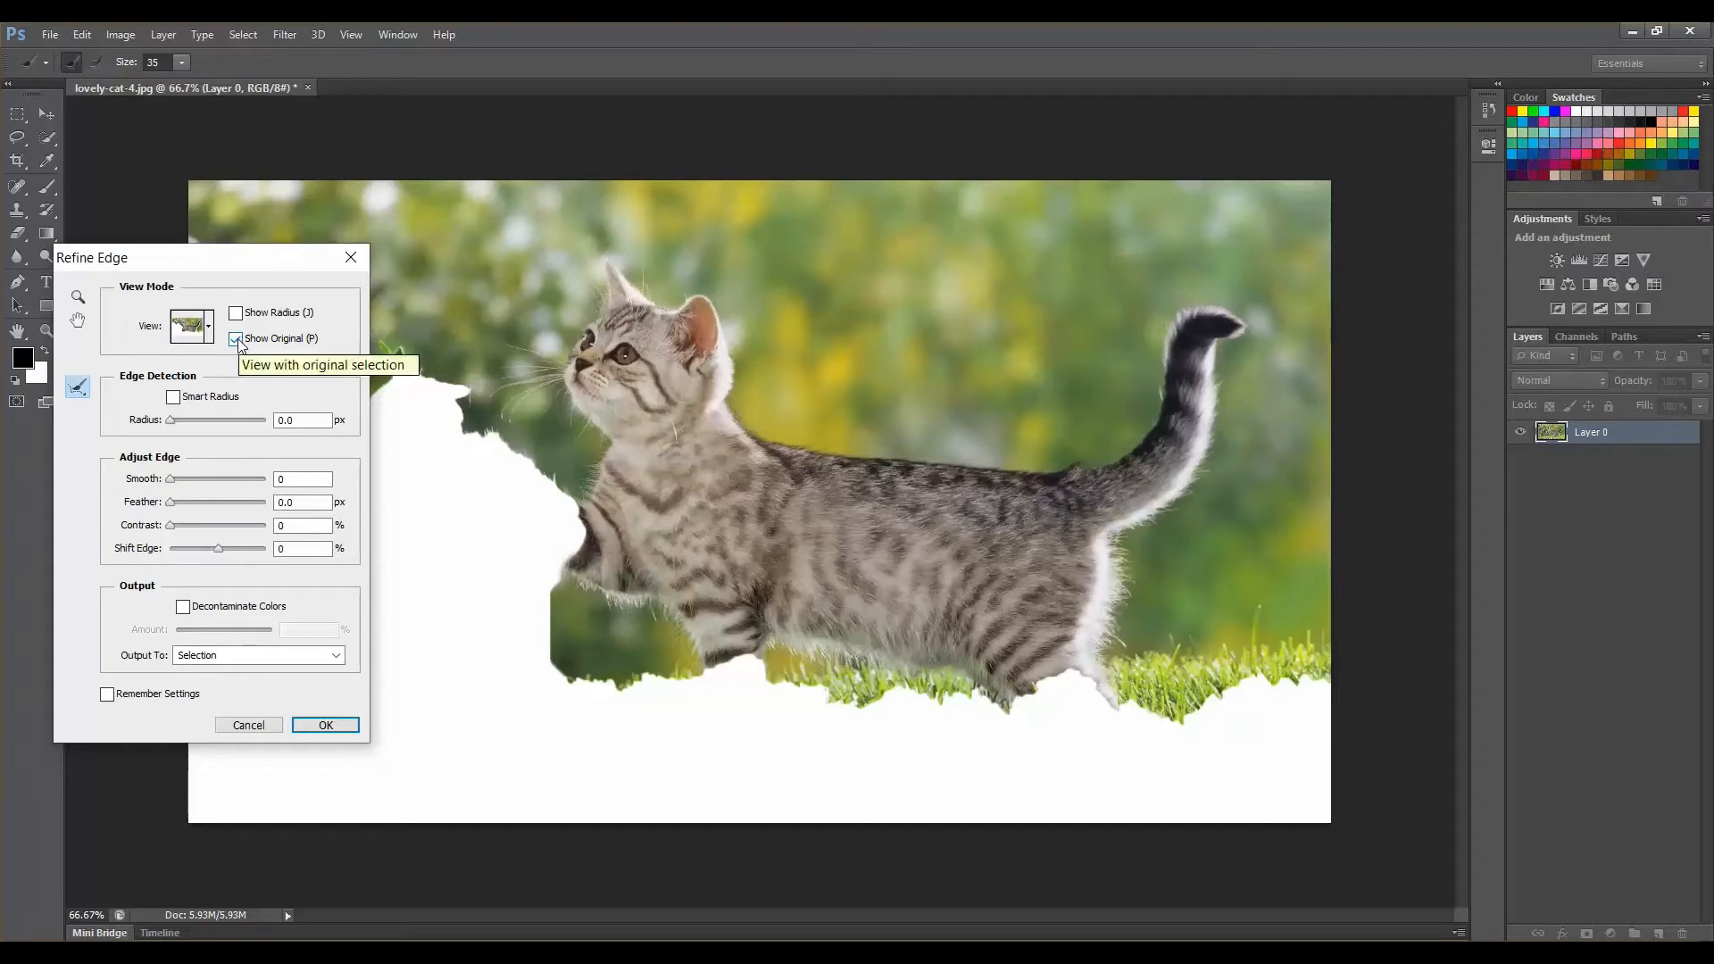
# - Refine the selection edge with Smart Radius on, a radius of 250 px and Smooth 8, and apply it
pyautogui.click(173, 397)
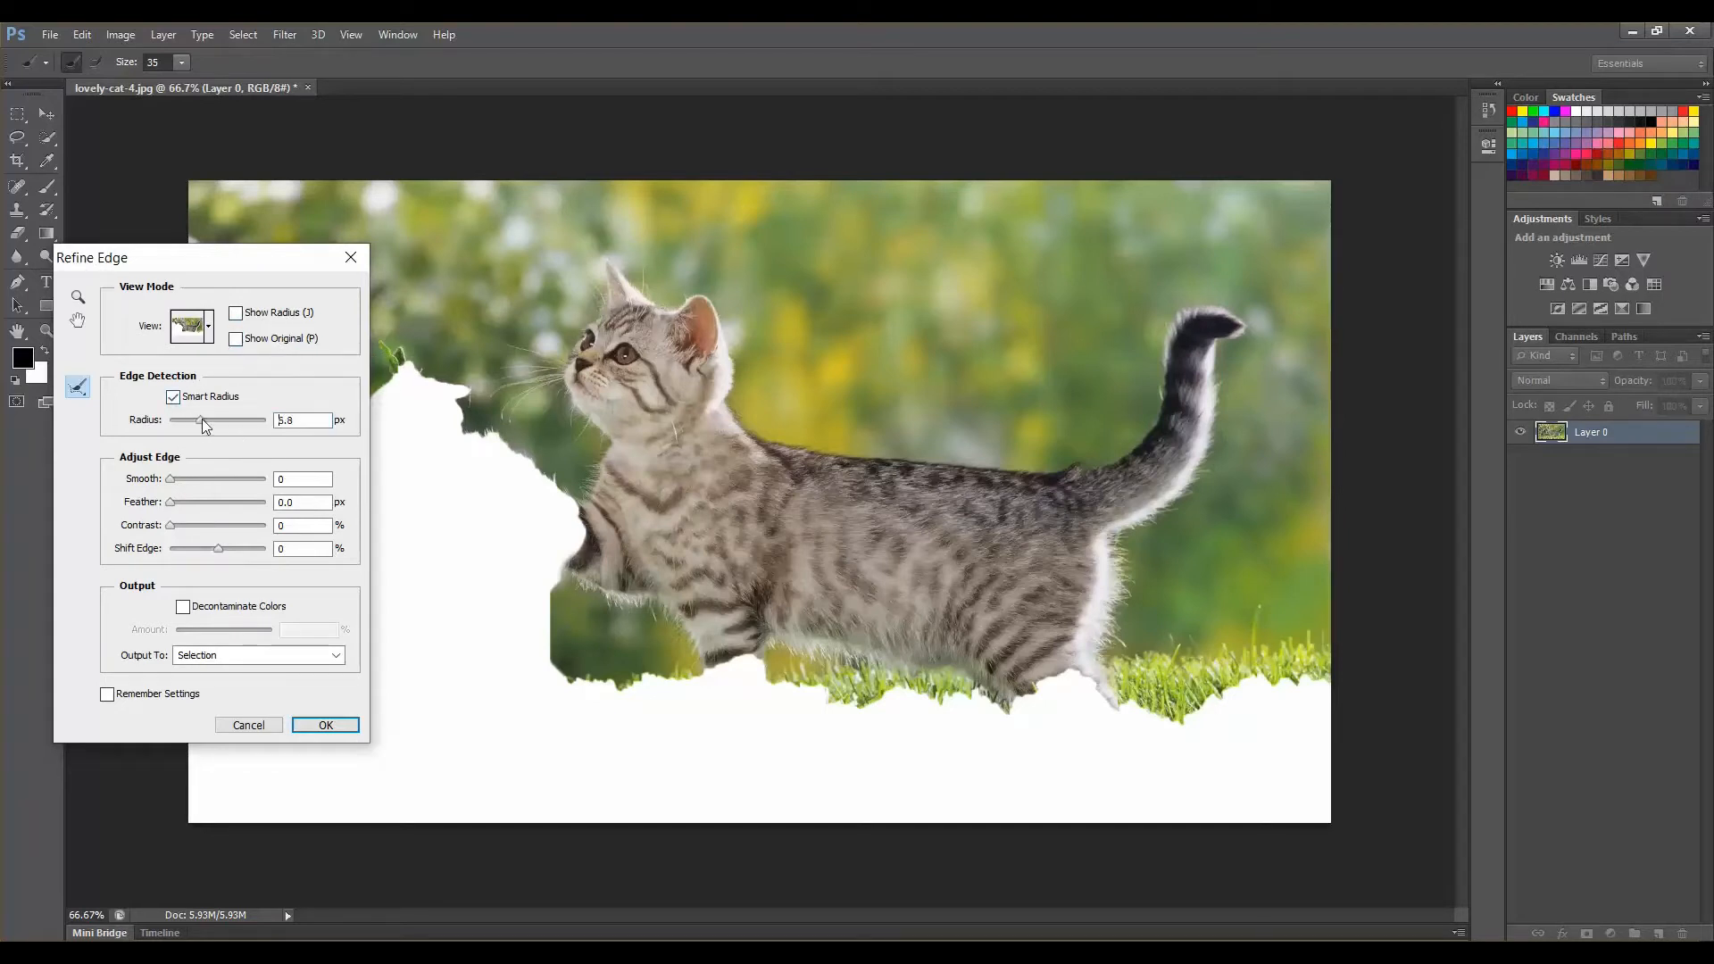
pyautogui.moveTo(202, 419); pyautogui.dragTo(206, 420)
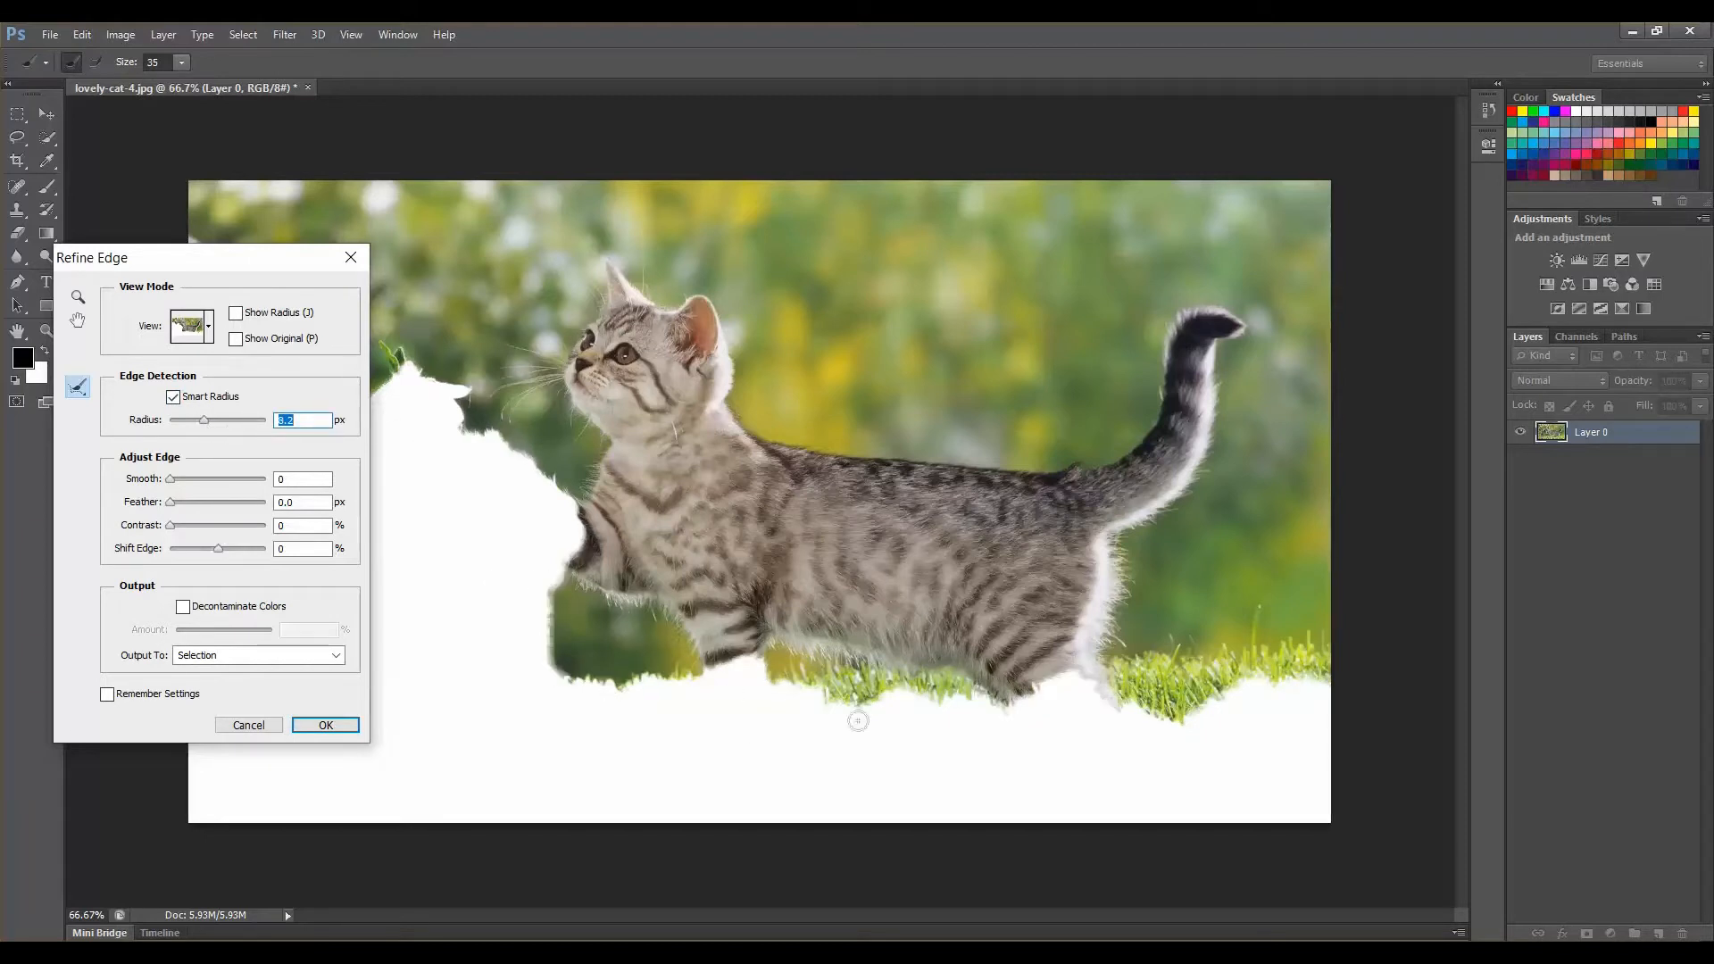
pyautogui.moveTo(201, 420); pyautogui.dragTo(268, 420)
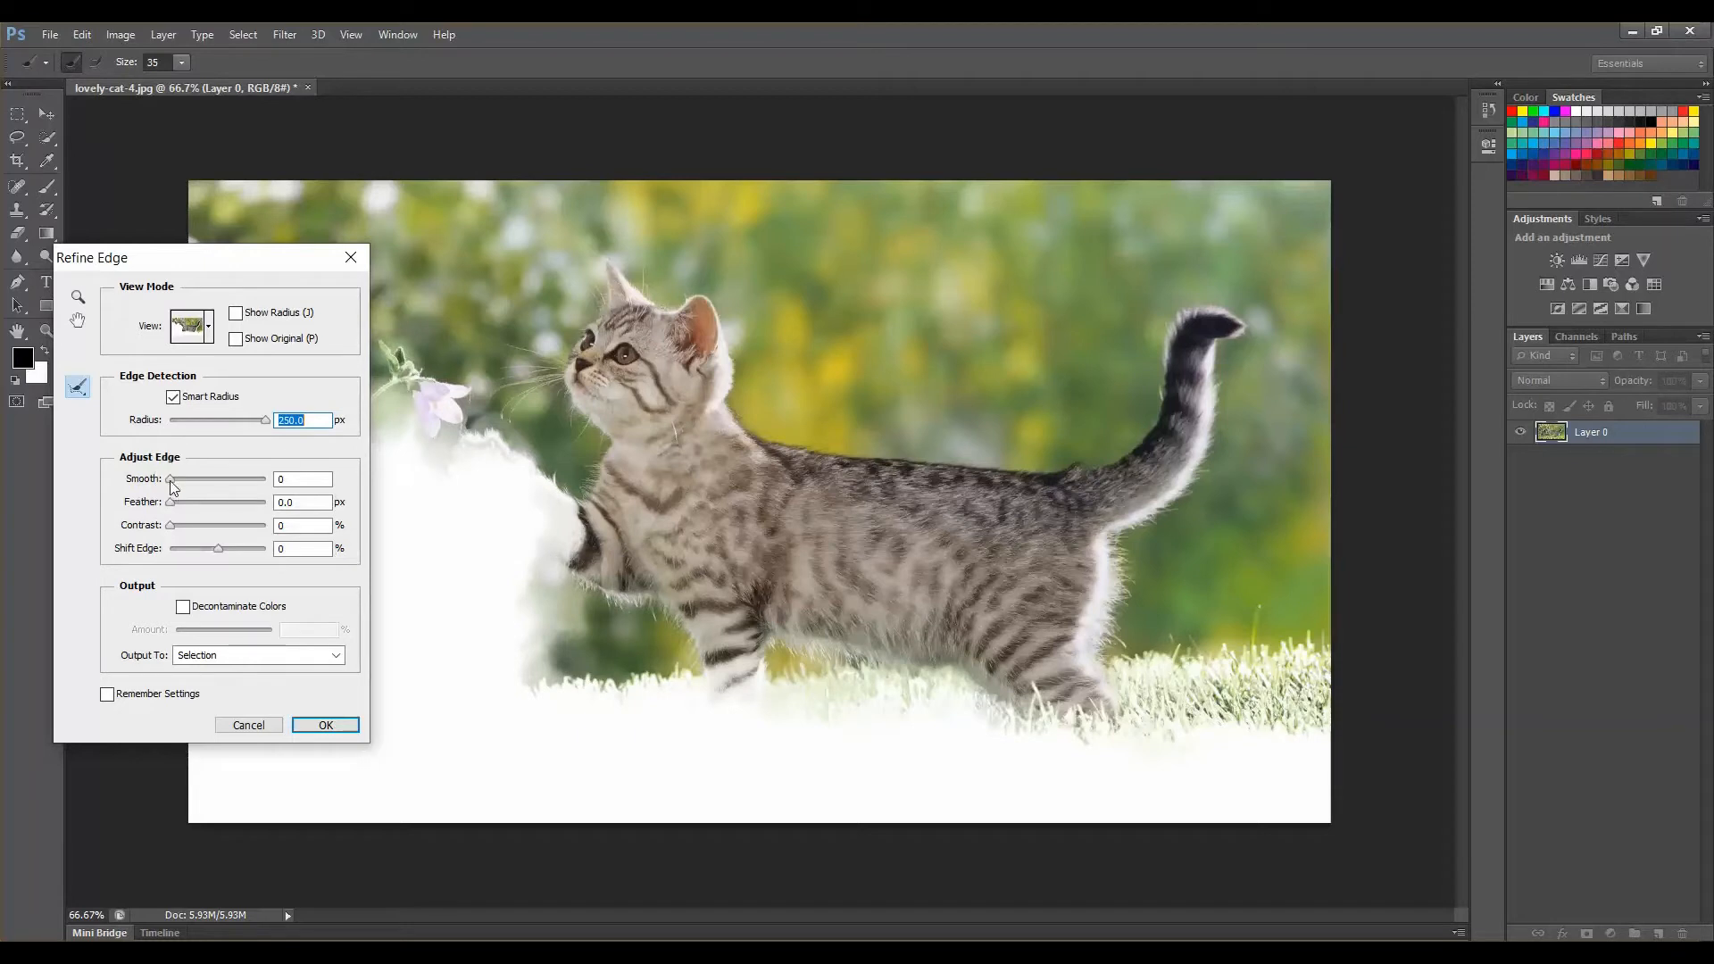
pyautogui.moveTo(170, 479); pyautogui.dragTo(245, 480)
pyautogui.click(316, 478)
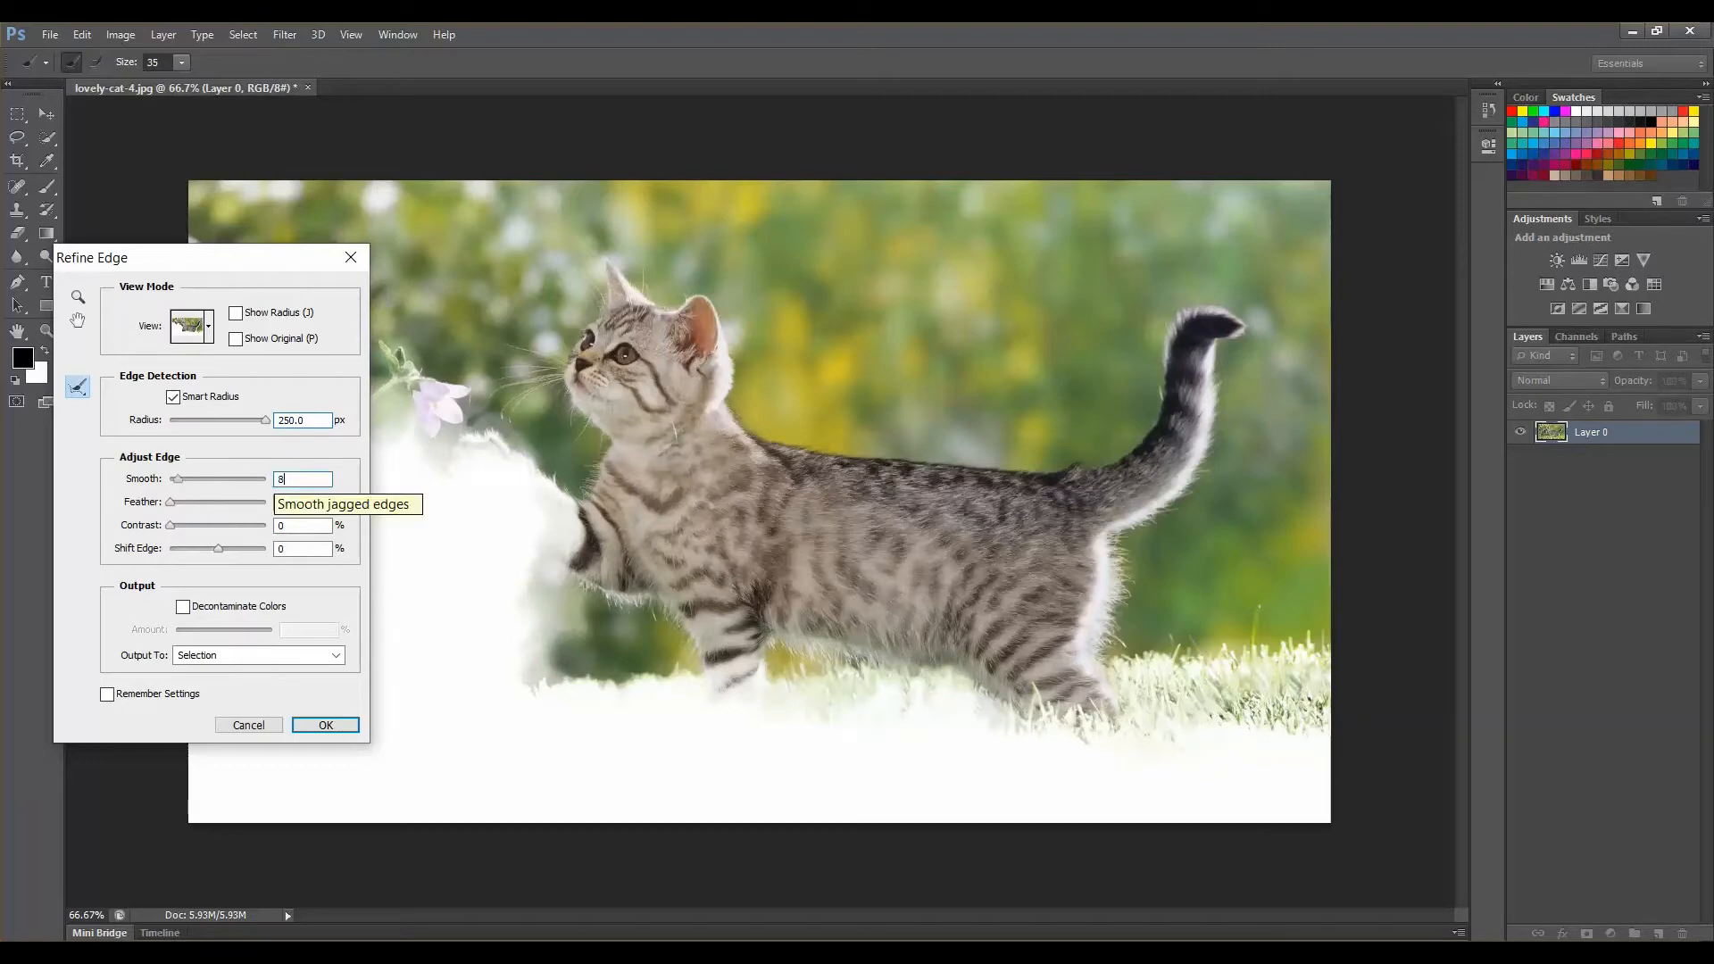
pyautogui.press('Return')
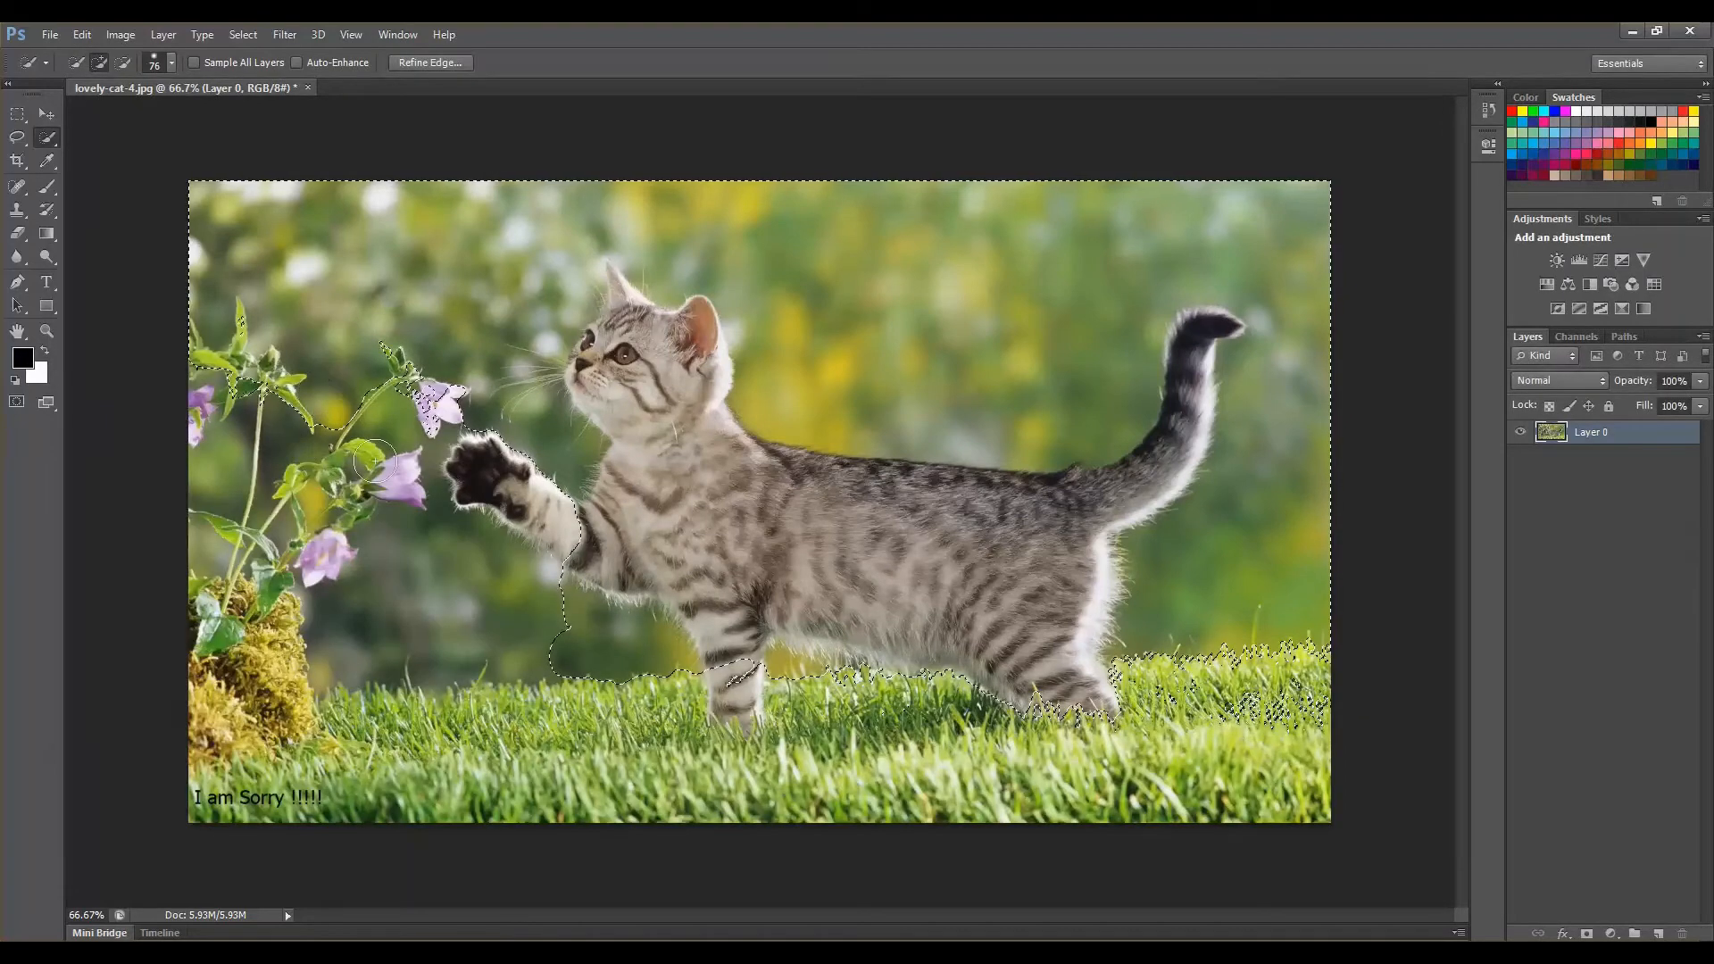
# - Refine the selection edge again with Feather 15.5 px, Contrast 85% and Shift Edge -23%, and apply it
pyautogui.click(442, 63)
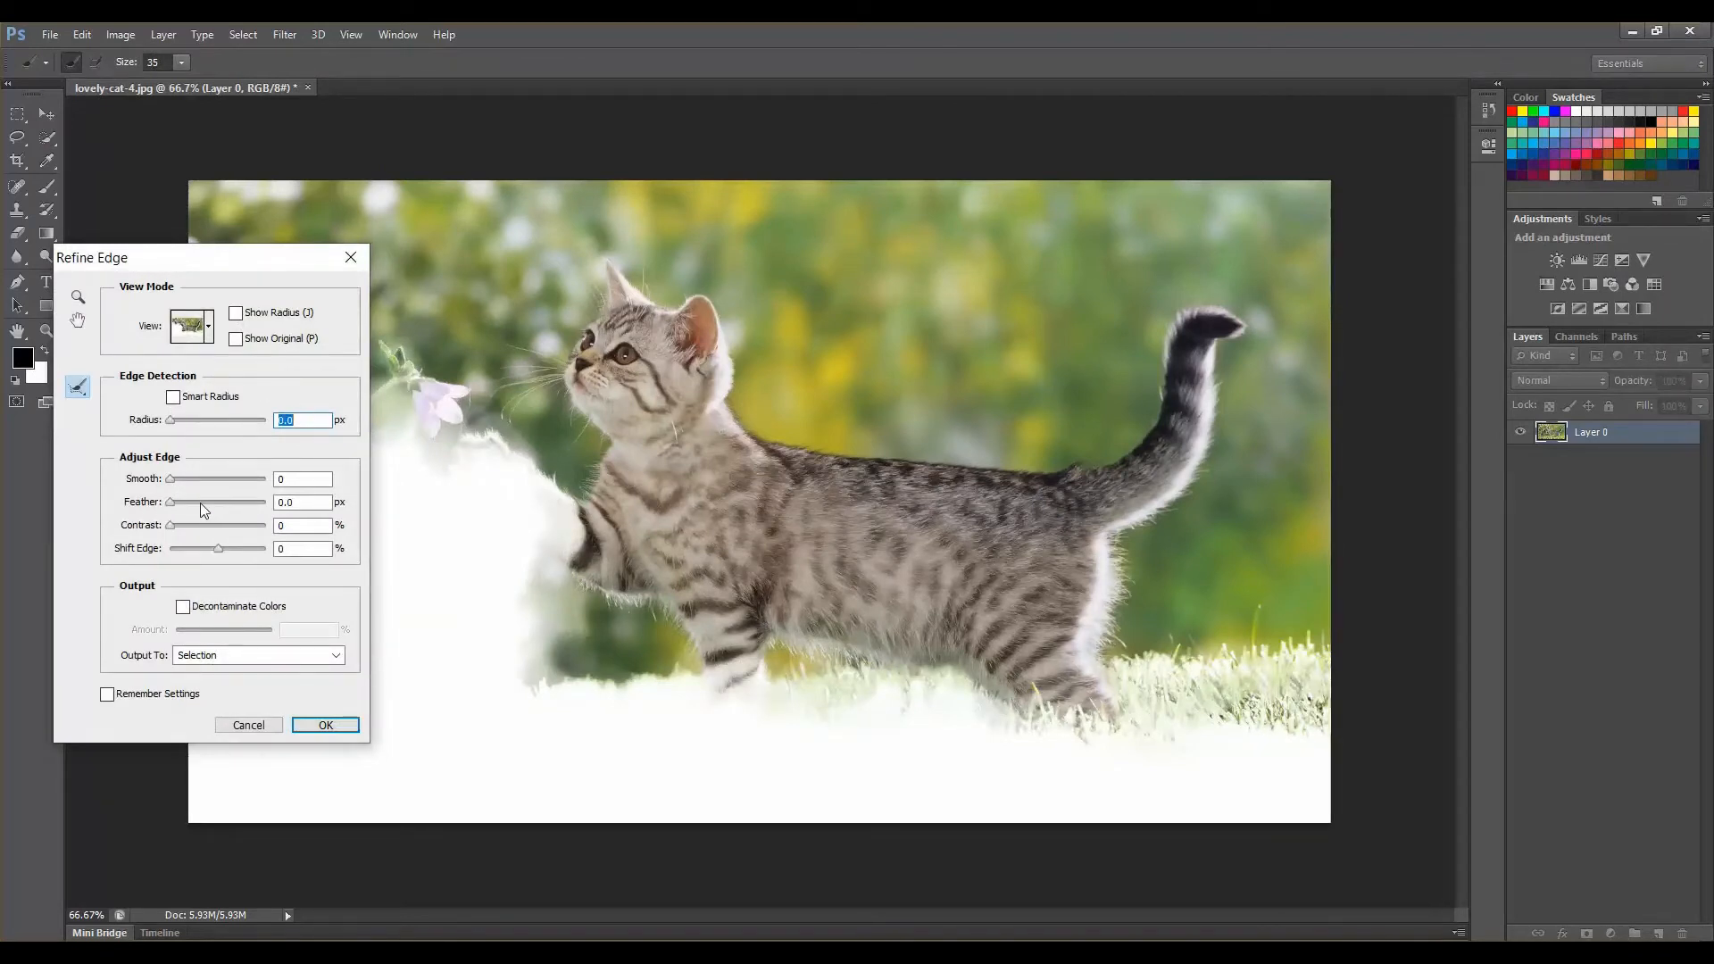
pyautogui.moveTo(171, 501); pyautogui.dragTo(206, 549)
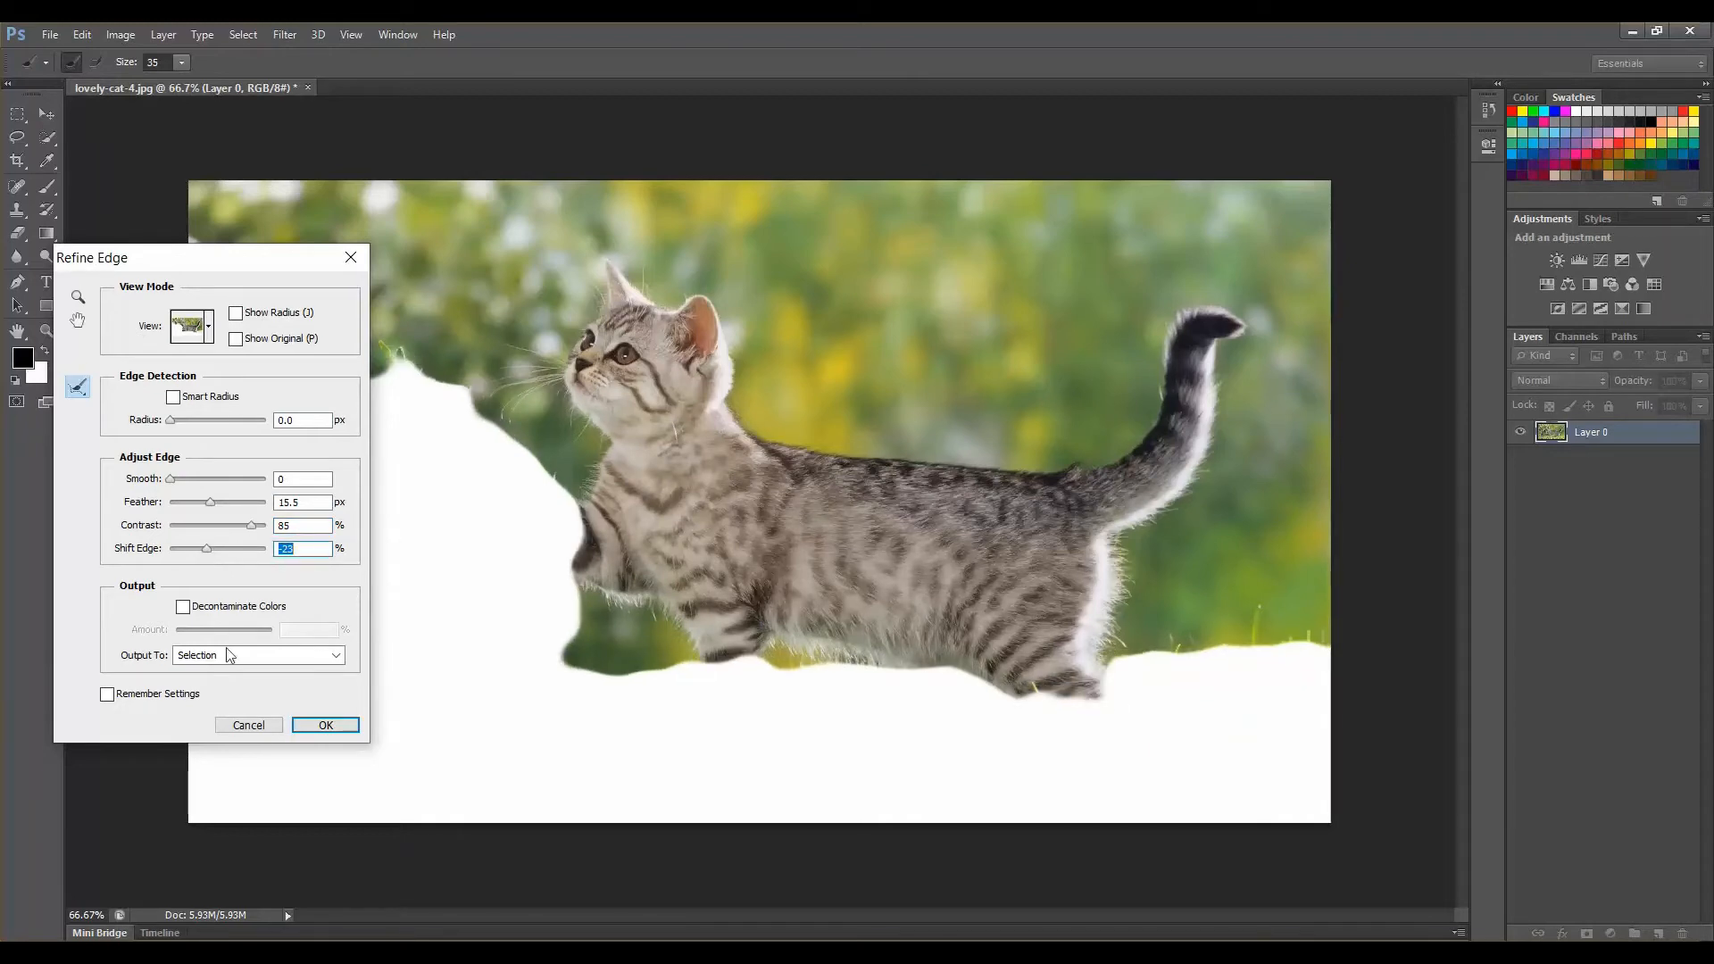
pyautogui.click(324, 725)
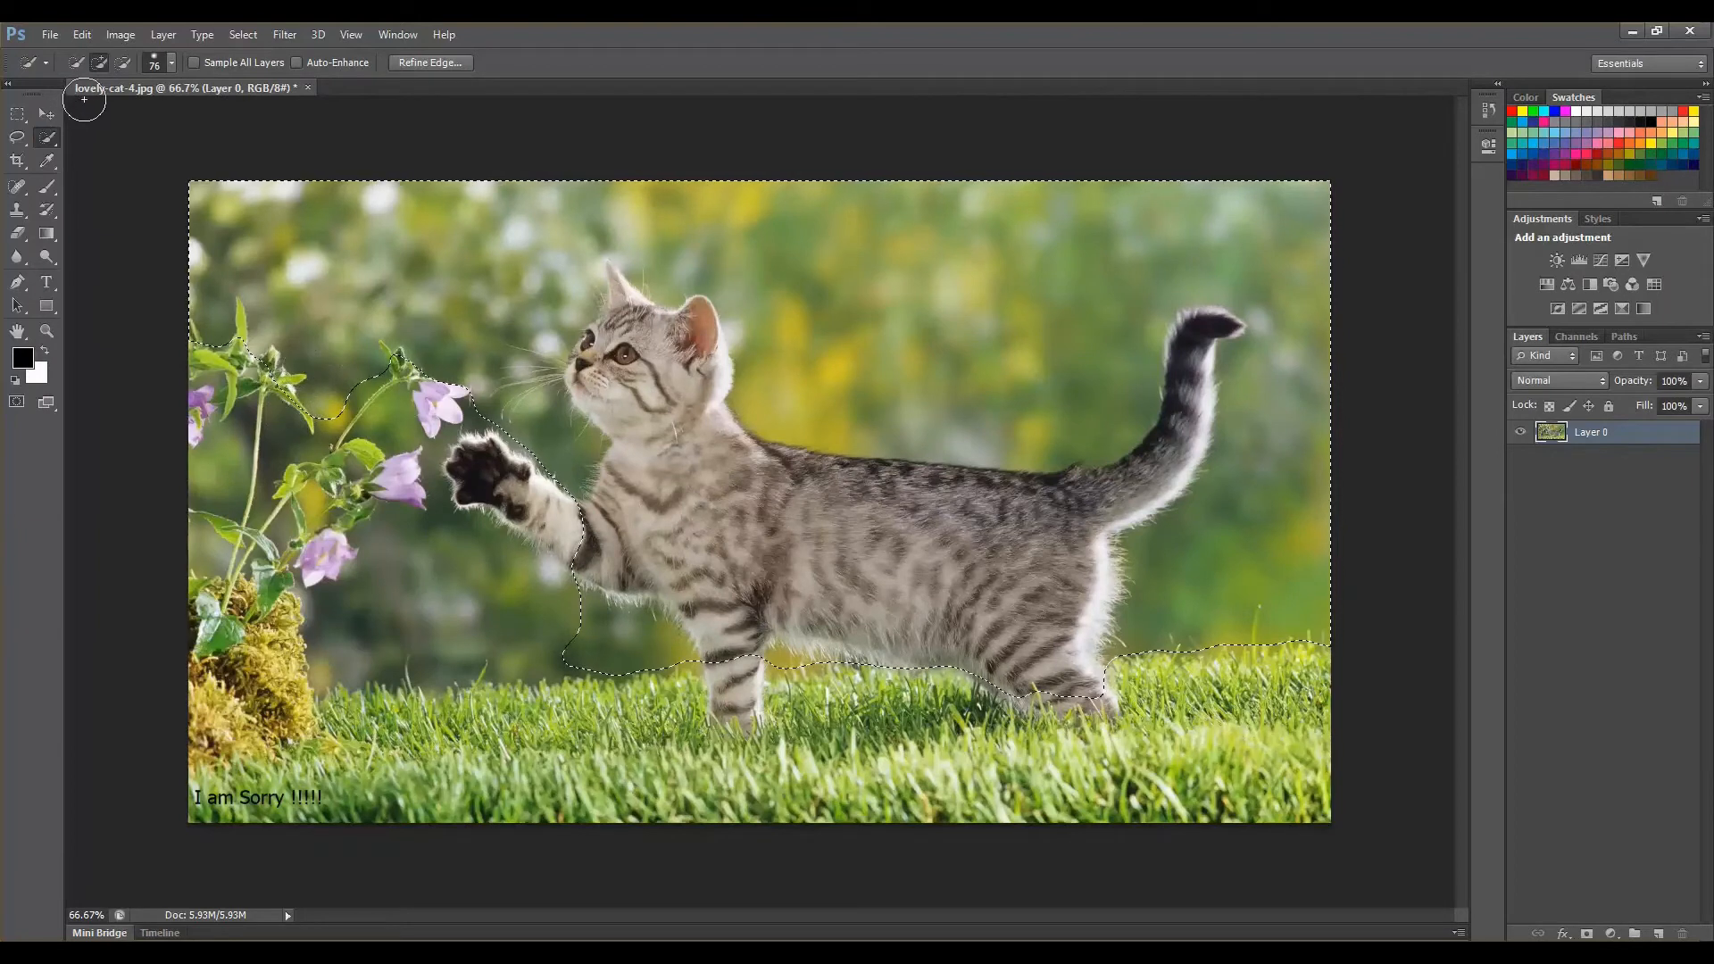
# - Subtract the background above the flowers and the cat from the selection, and preview the result in Refine Edge without applying changes
pyautogui.click(126, 62)
pyautogui.moveTo(266, 369)
pyautogui.mouseDown()
pyautogui.moveTo(370, 457)
pyautogui.moveTo(286, 388)
pyautogui.moveTo(386, 269)
pyautogui.moveTo(420, 248)
pyautogui.moveTo(443, 265)
pyautogui.mouseUp()
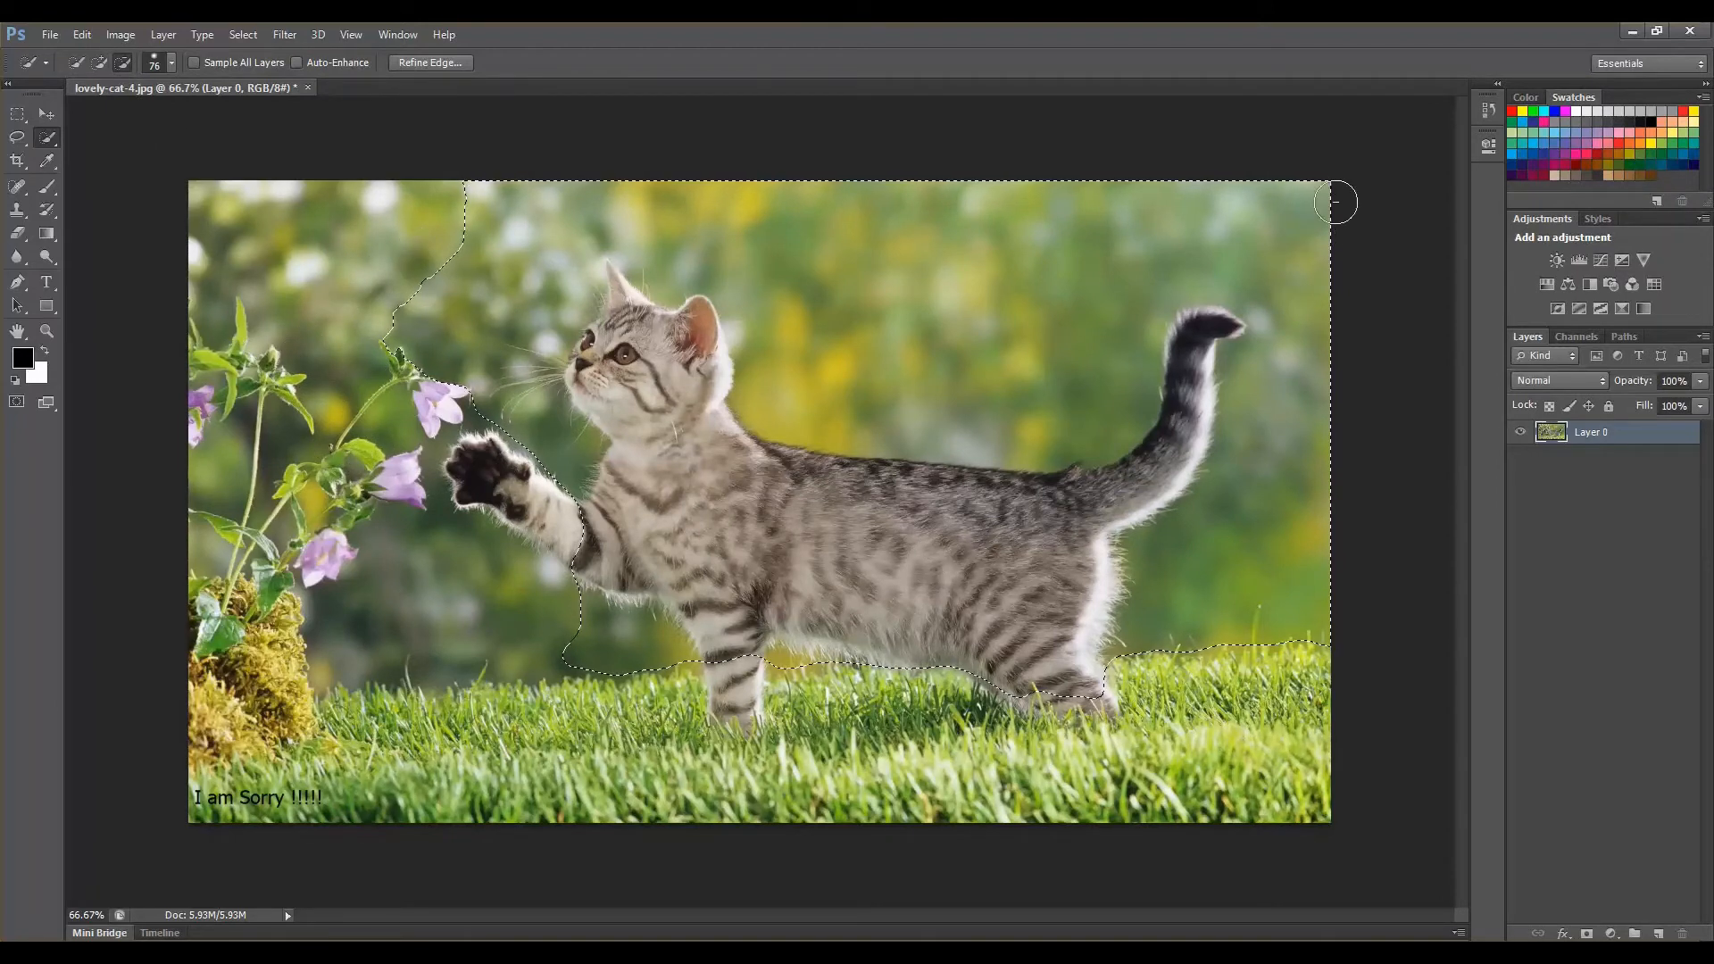
pyautogui.moveTo(1335, 202)
pyautogui.mouseDown()
pyautogui.moveTo(1187, 225)
pyautogui.moveTo(1107, 203)
pyautogui.moveTo(967, 256)
pyautogui.mouseUp()
pyautogui.click(433, 63)
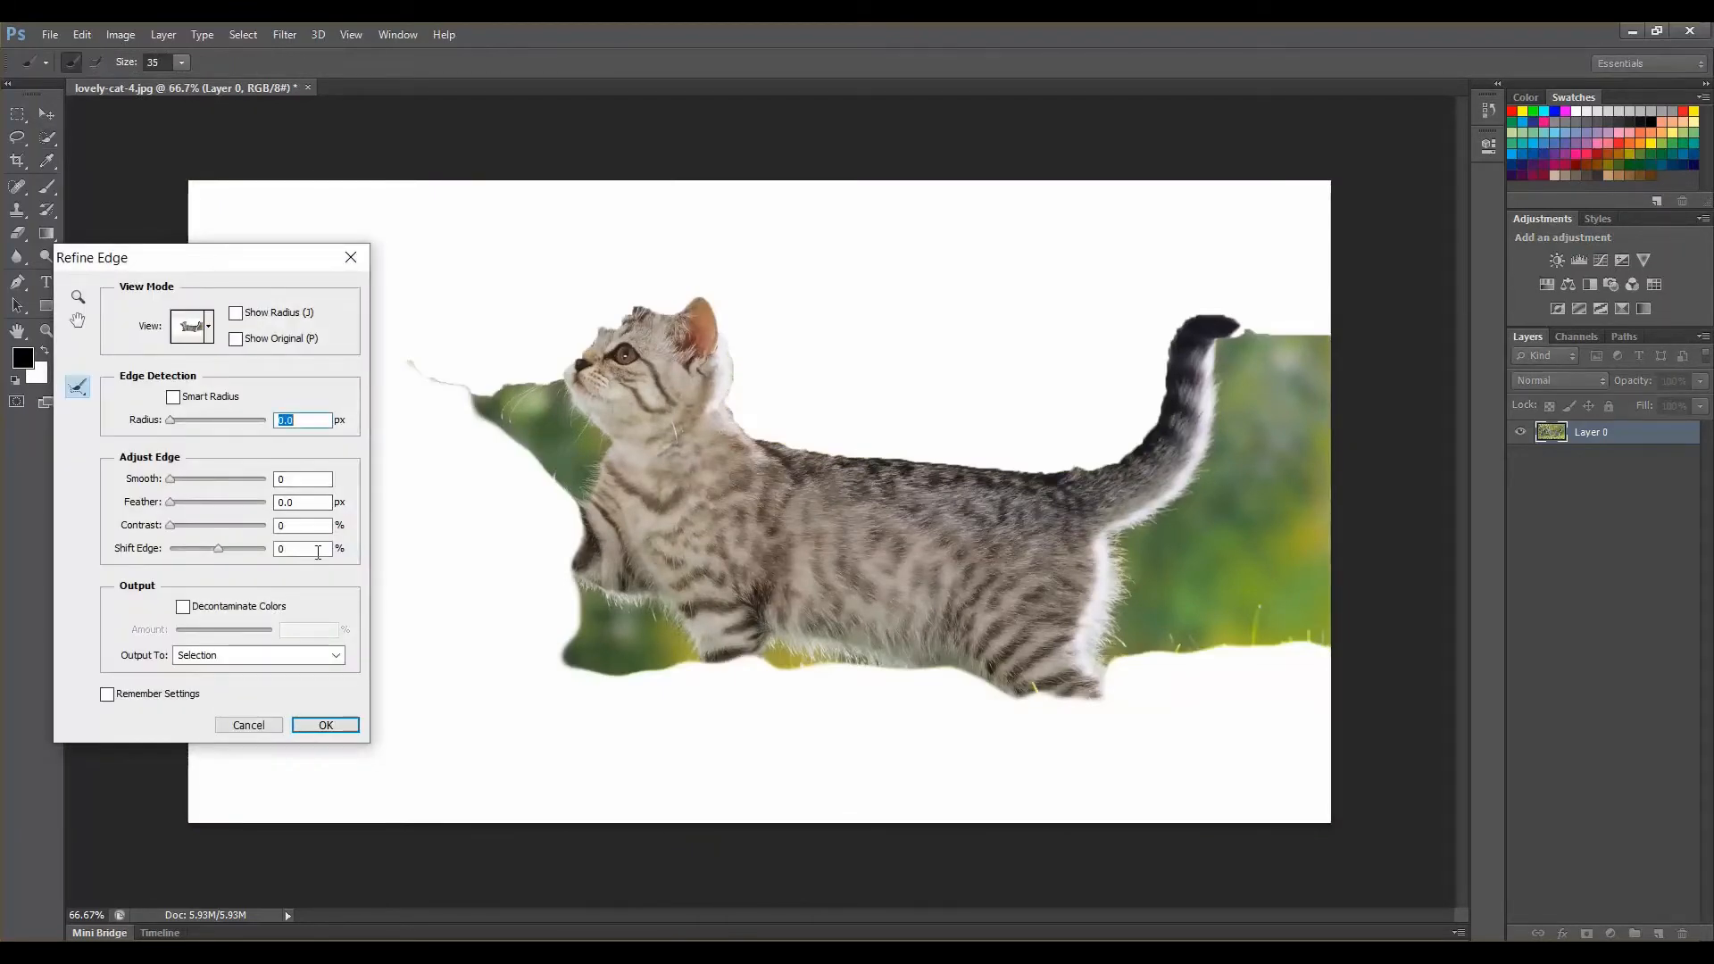
pyautogui.click(244, 732)
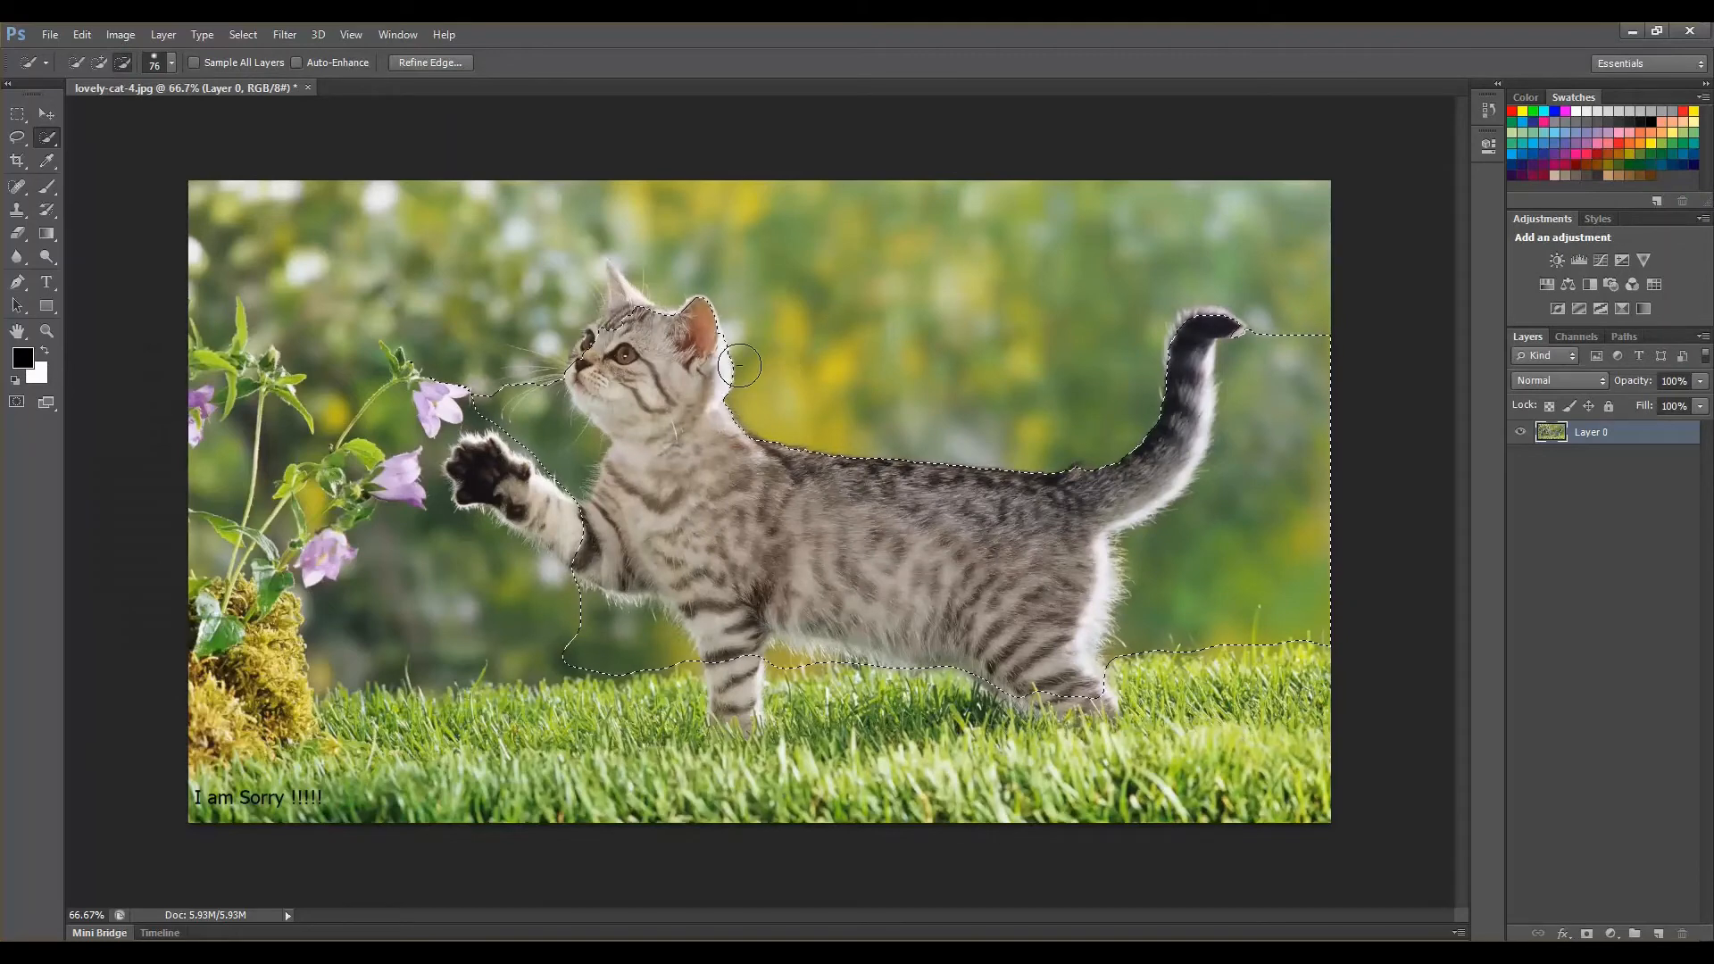
# - Add the background around the cat's raised paw to the selection, and subtract the area beside the lower purple flower and moss
pyautogui.press('shift')
pyautogui.moveTo(466, 320)
pyautogui.mouseDown()
pyautogui.moveTo(404, 348)
pyautogui.moveTo(396, 380)
pyautogui.moveTo(385, 450)
pyautogui.moveTo(420, 501)
pyautogui.moveTo(387, 639)
pyautogui.mouseUp()
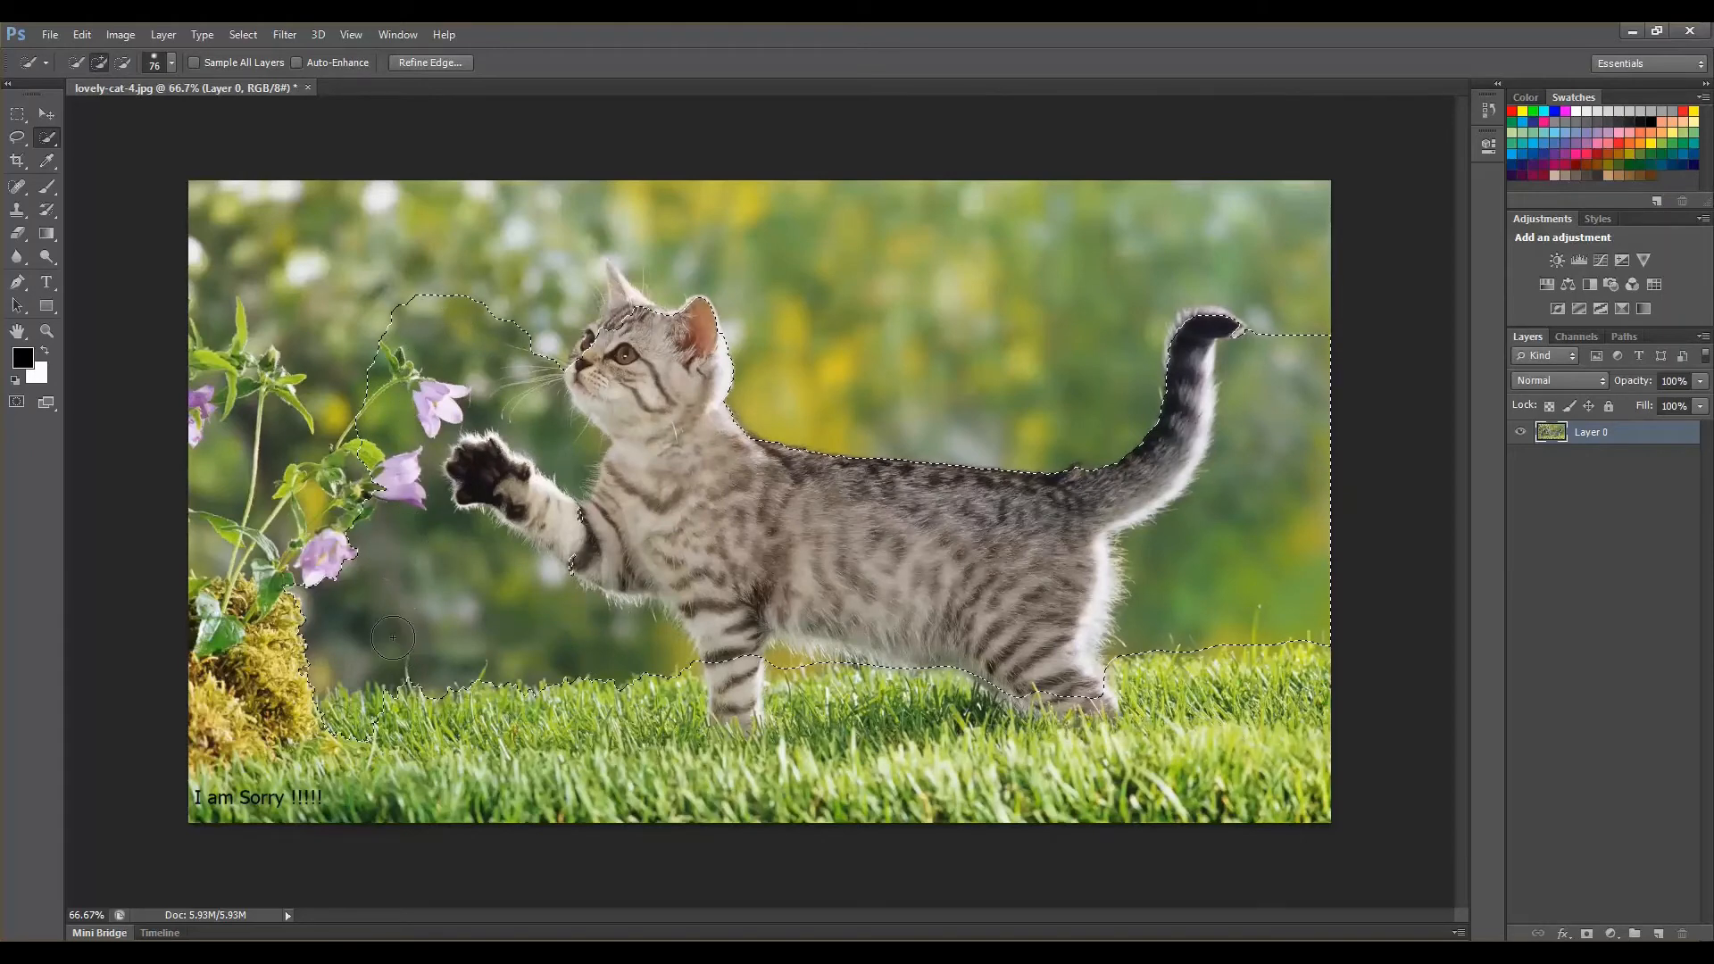
pyautogui.press('alt')
pyautogui.moveTo(346, 568)
pyautogui.mouseDown()
pyautogui.moveTo(343, 473)
pyautogui.moveTo(369, 466)
pyautogui.moveTo(312, 568)
pyautogui.moveTo(307, 622)
pyautogui.moveTo(330, 641)
pyautogui.moveTo(307, 679)
pyautogui.moveTo(356, 719)
pyautogui.mouseUp()
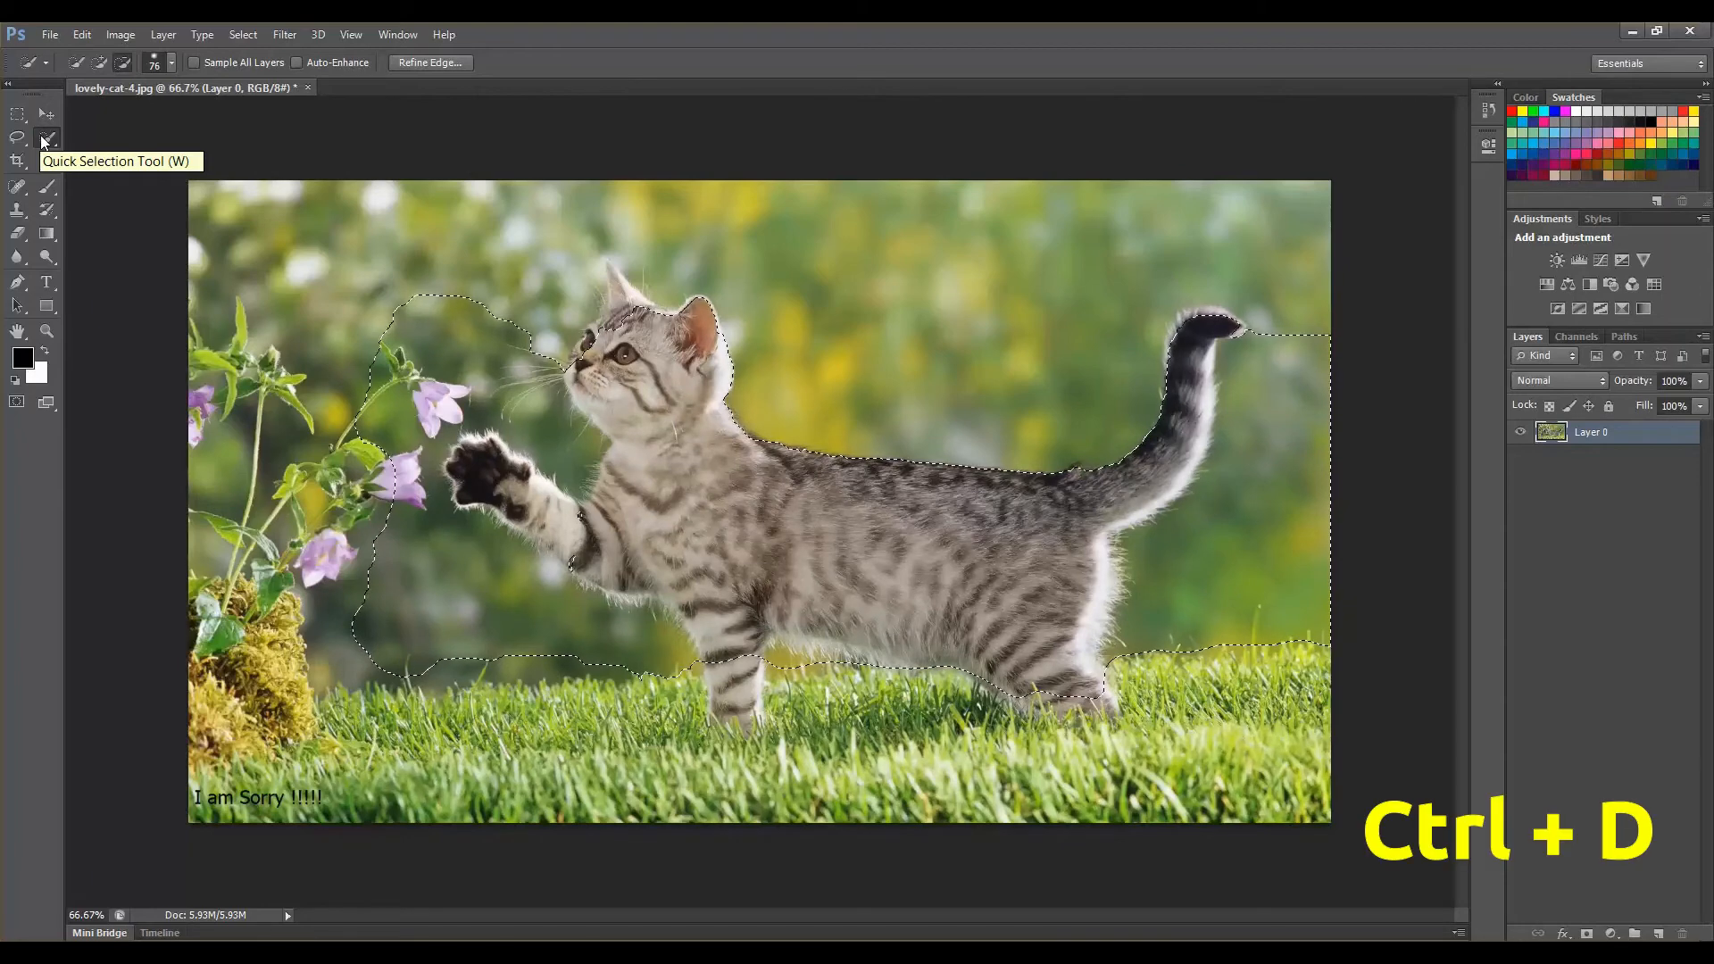
# - Clear the selection around the cat and switch to the Magic Wand tool
pyautogui.hotkey('ctrl', 'd')
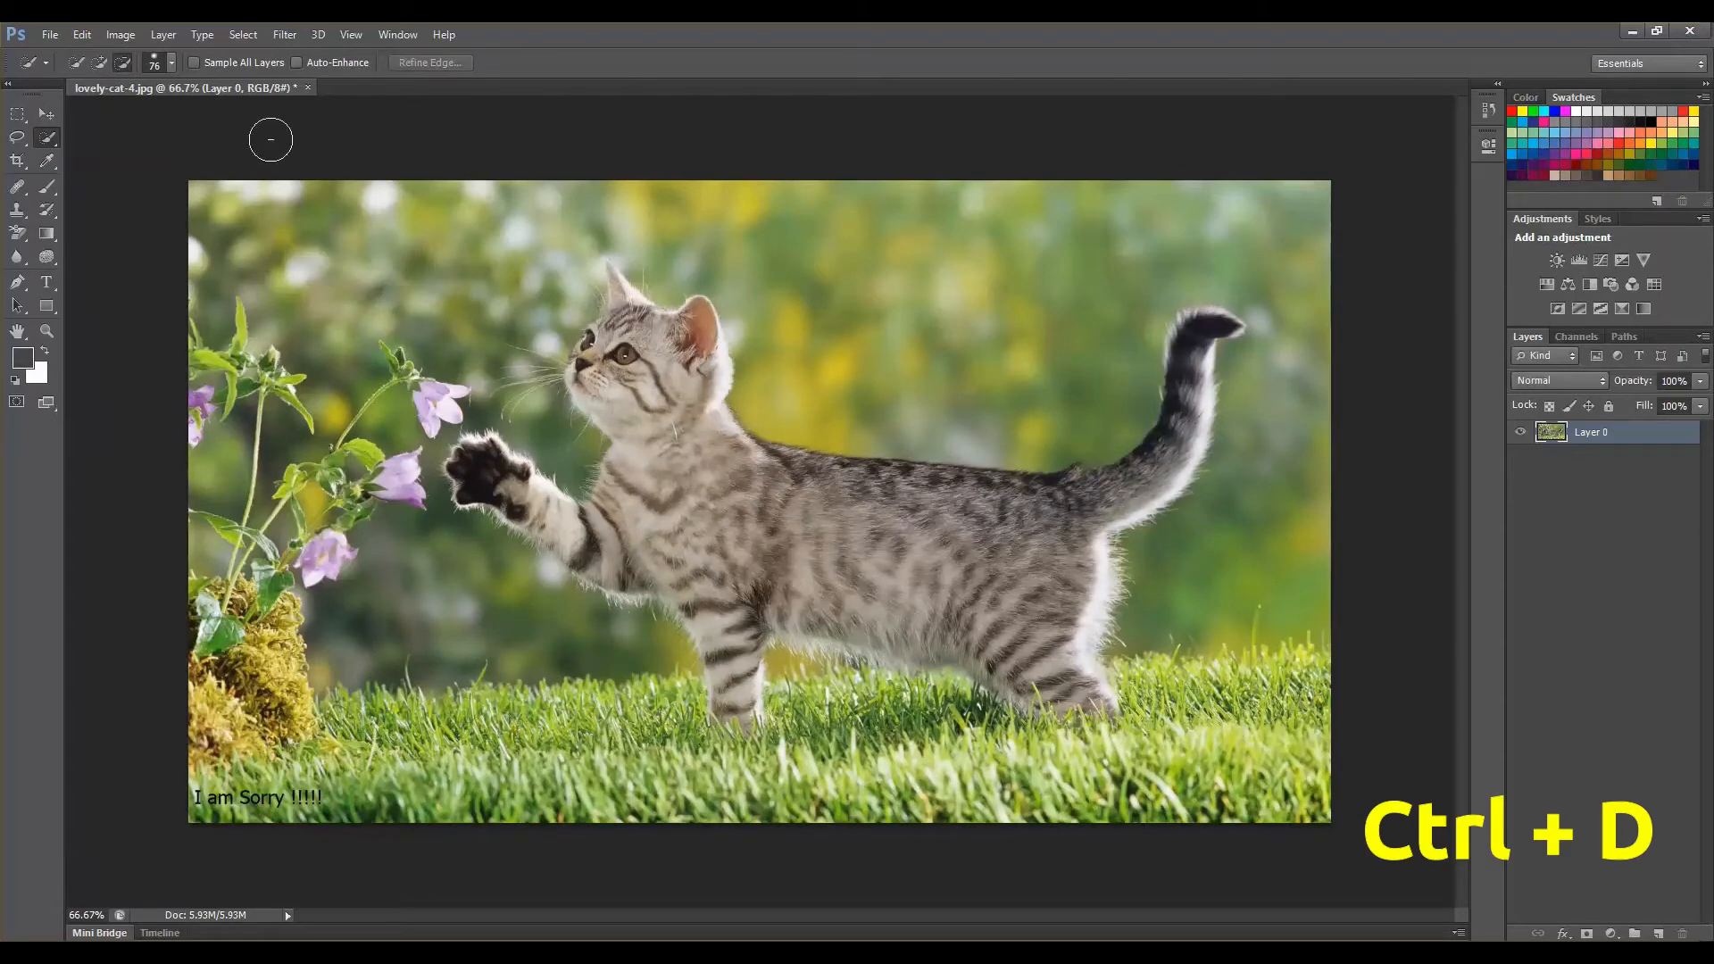
pyautogui.click(47, 138)
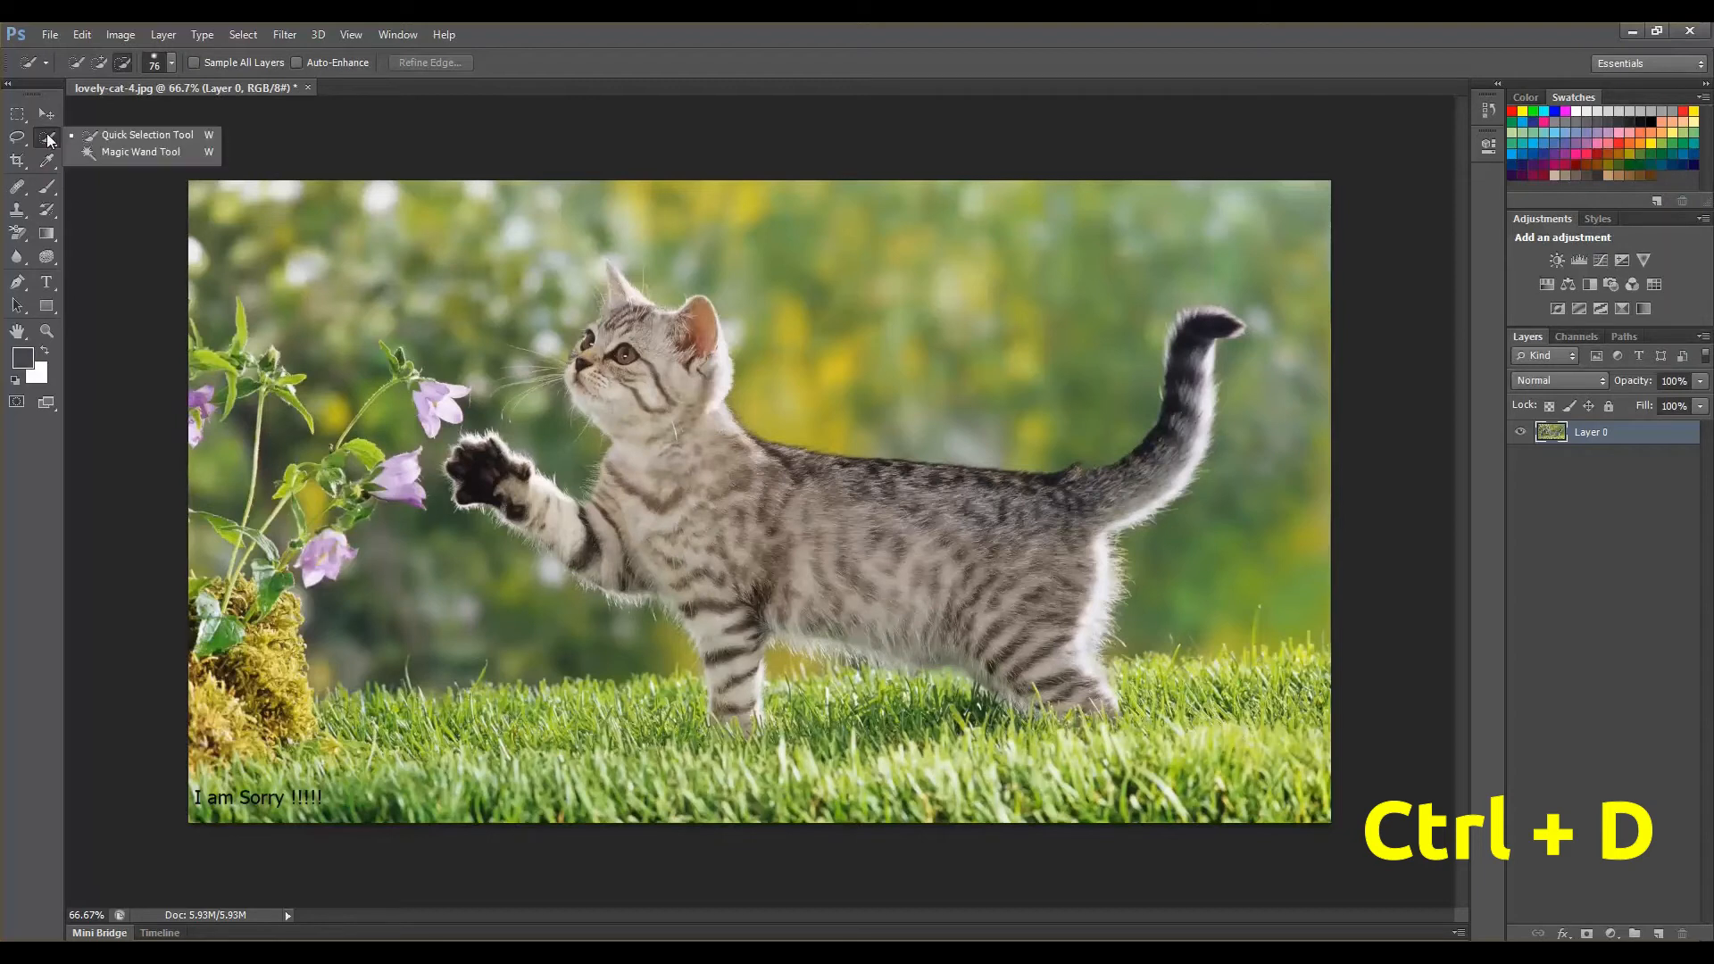
pyautogui.click(134, 152)
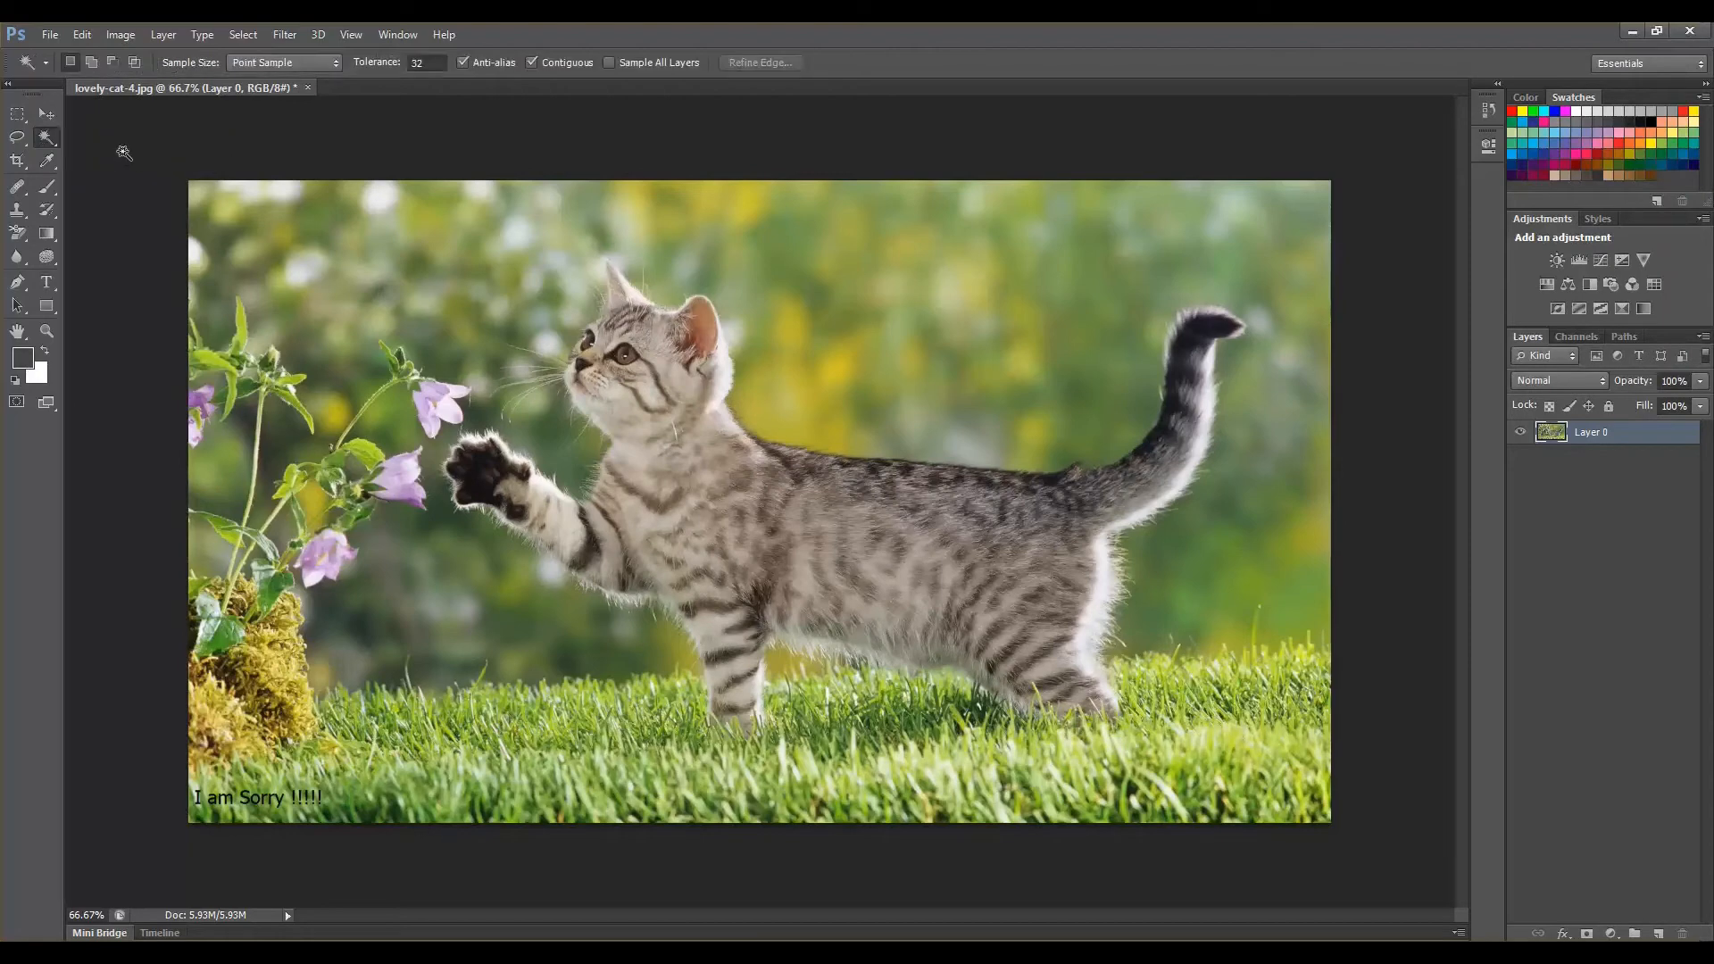
# - Select the blurred background above the flowers with the Magic Wand and preview it in Refine Edge without applying changes
pyautogui.click(254, 280)
pyautogui.click(778, 68)
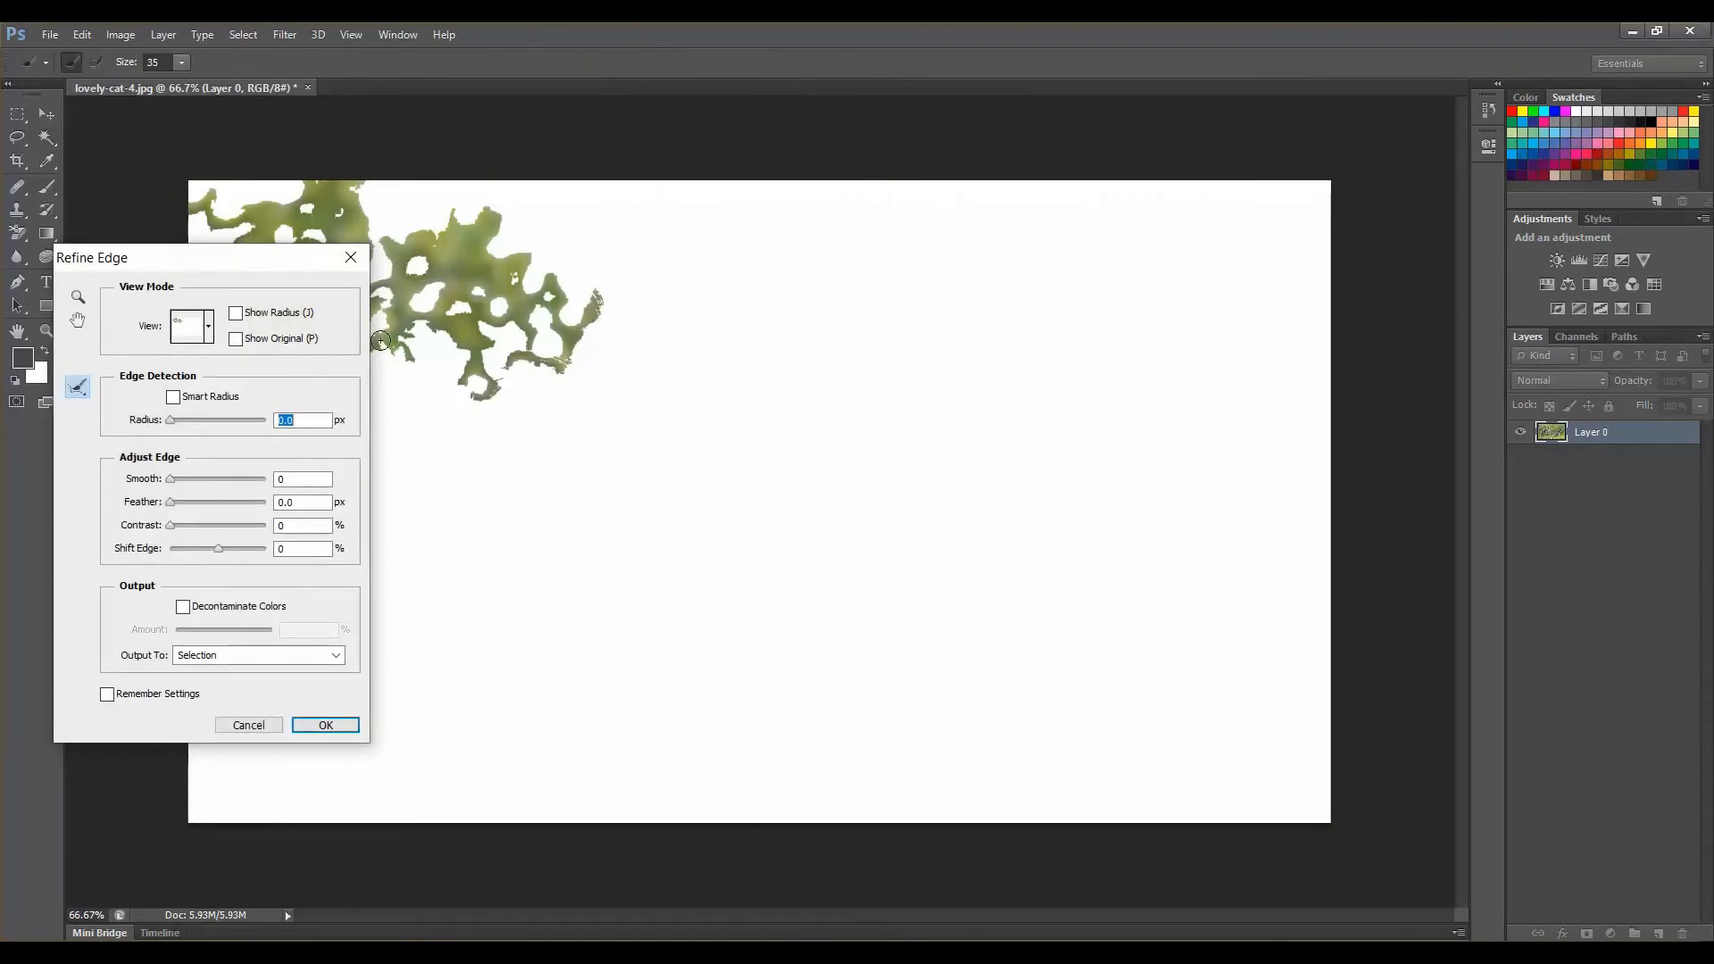
pyautogui.click(251, 724)
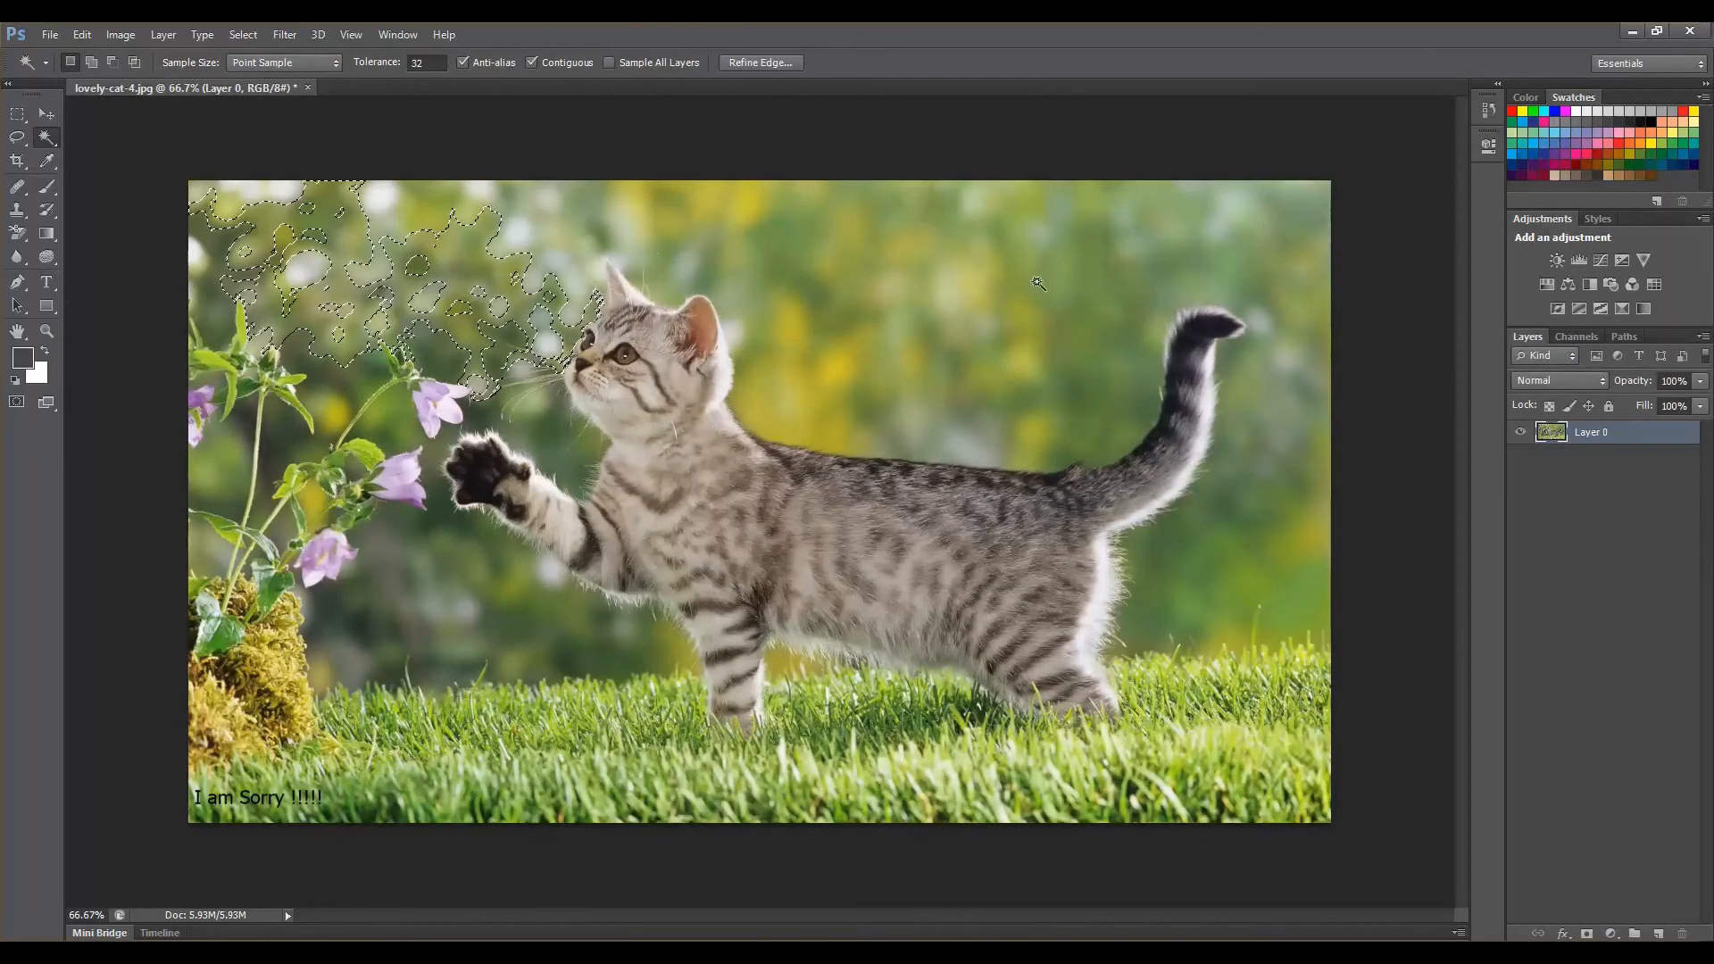
# - Try the Magic Wand at tolerance 32 on several spots of the blurred background and clear the resulting selection
pyautogui.hotkey('ctrl', 'd')
pyautogui.click(914, 284)
pyautogui.moveTo(914, 284); pyautogui.dragTo(482, 207)
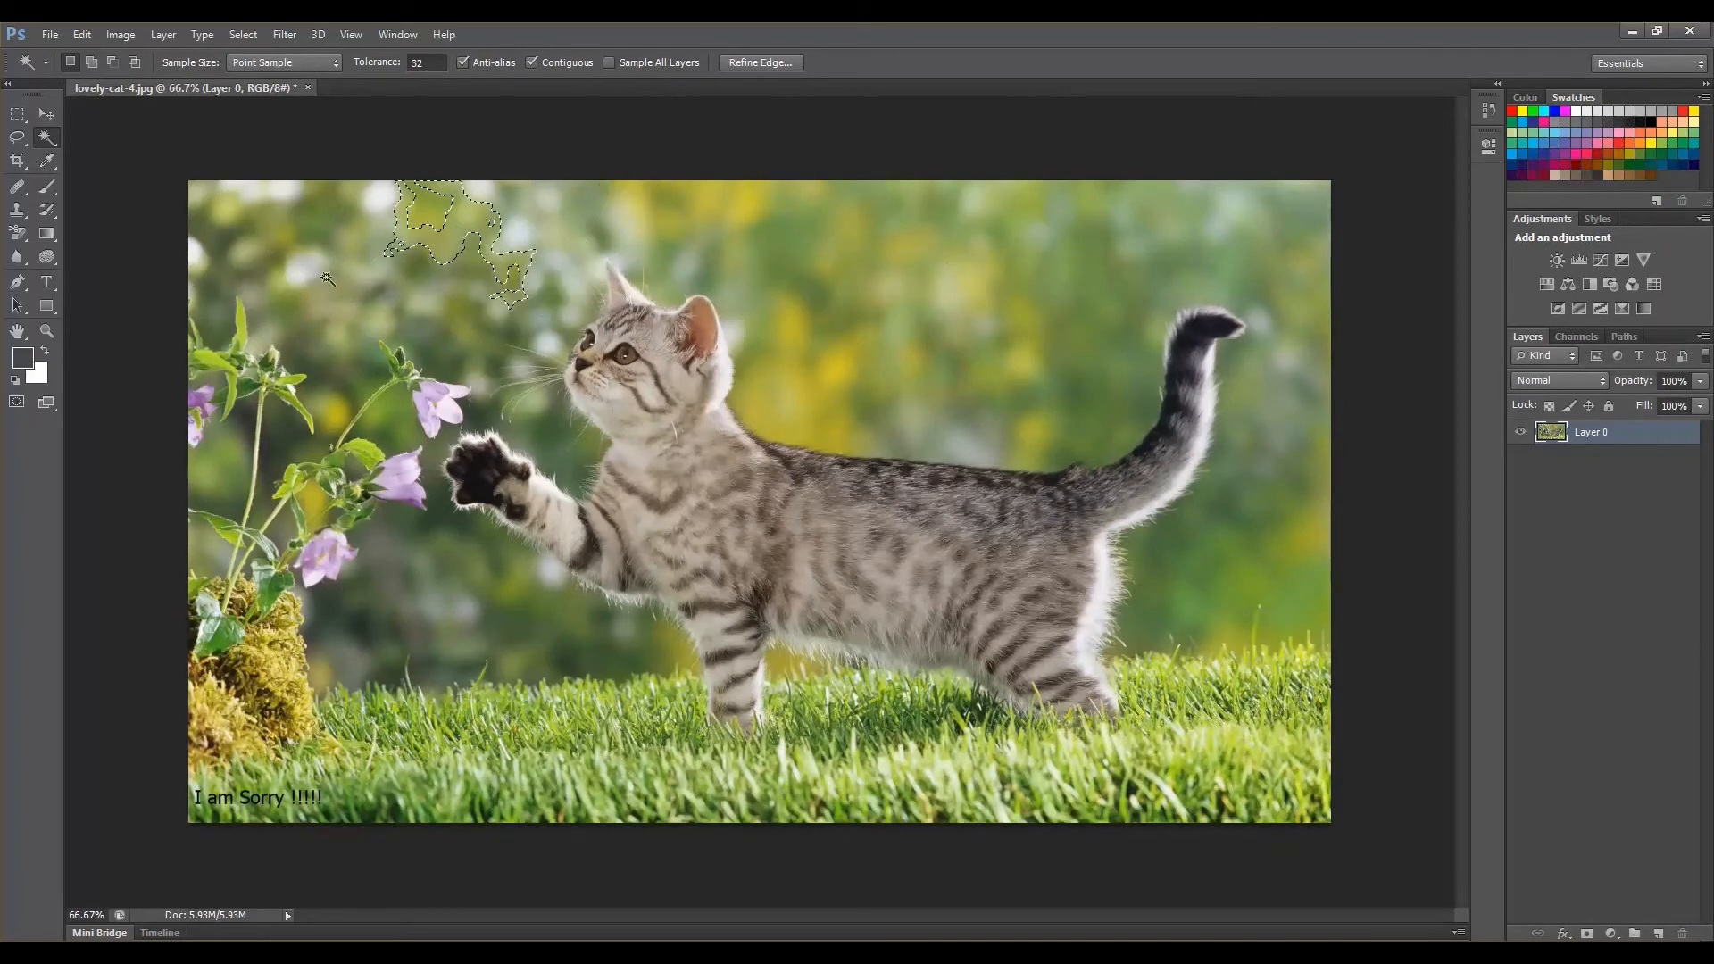
pyautogui.click(870, 408)
pyautogui.click(804, 330)
pyautogui.click(576, 250)
pyautogui.click(375, 286)
pyautogui.click(371, 303)
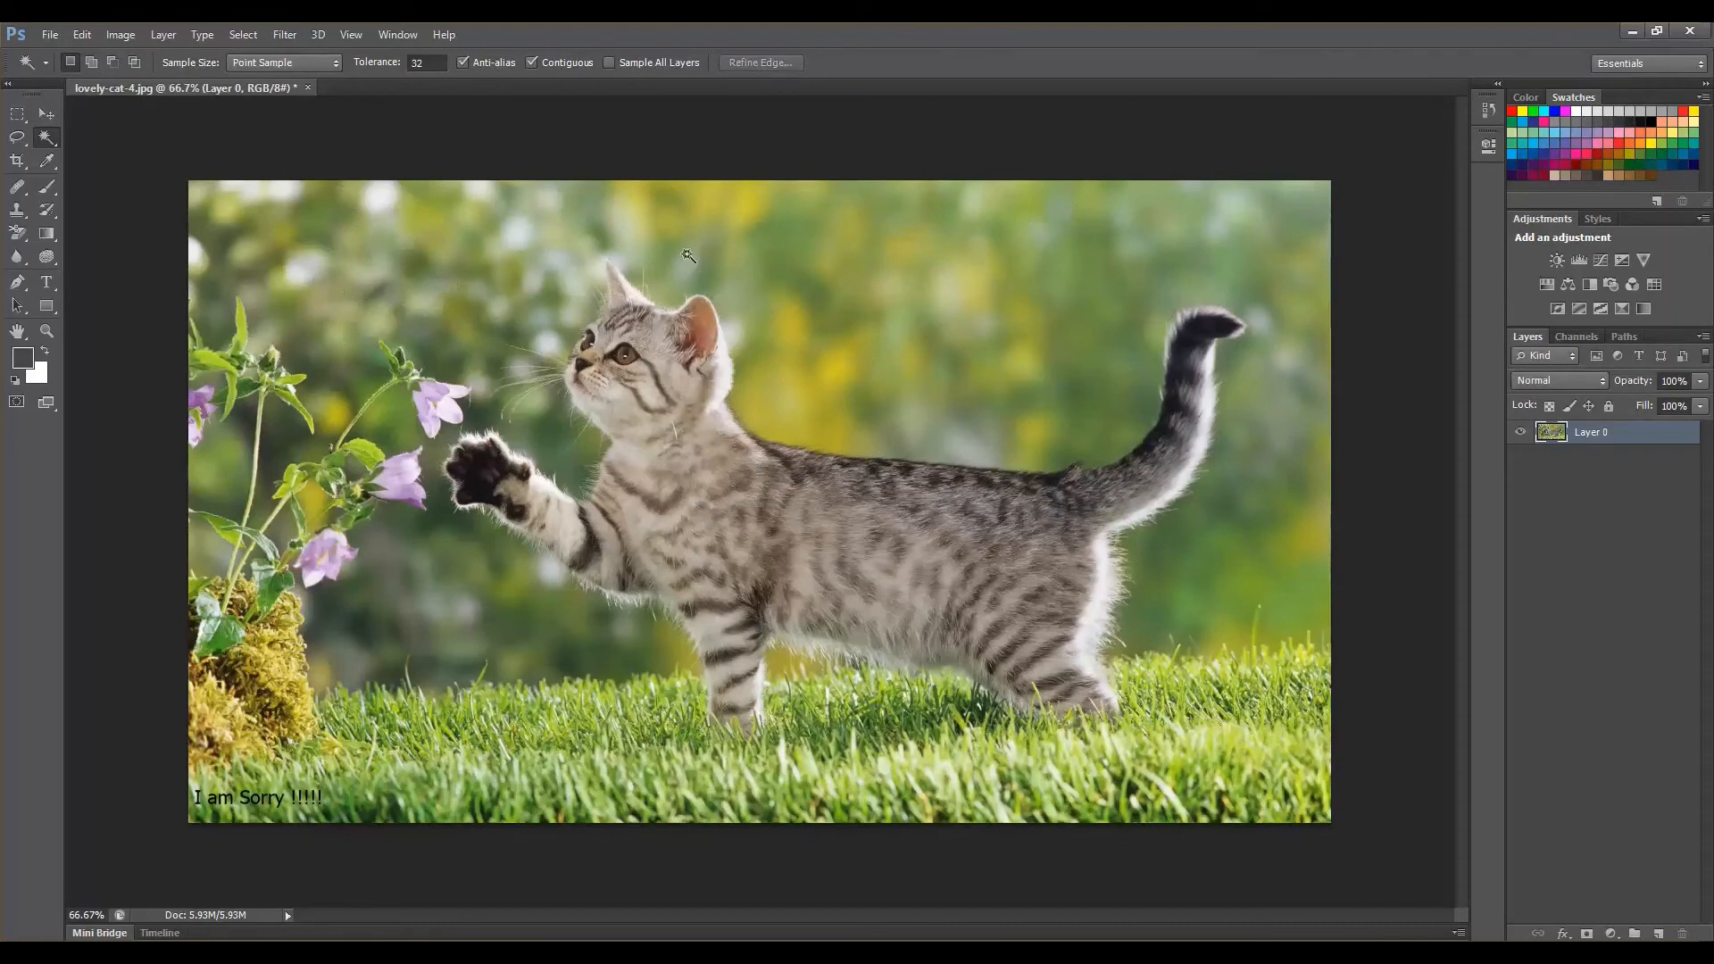
pyautogui.click(442, 60)
pyautogui.click(50, 137)
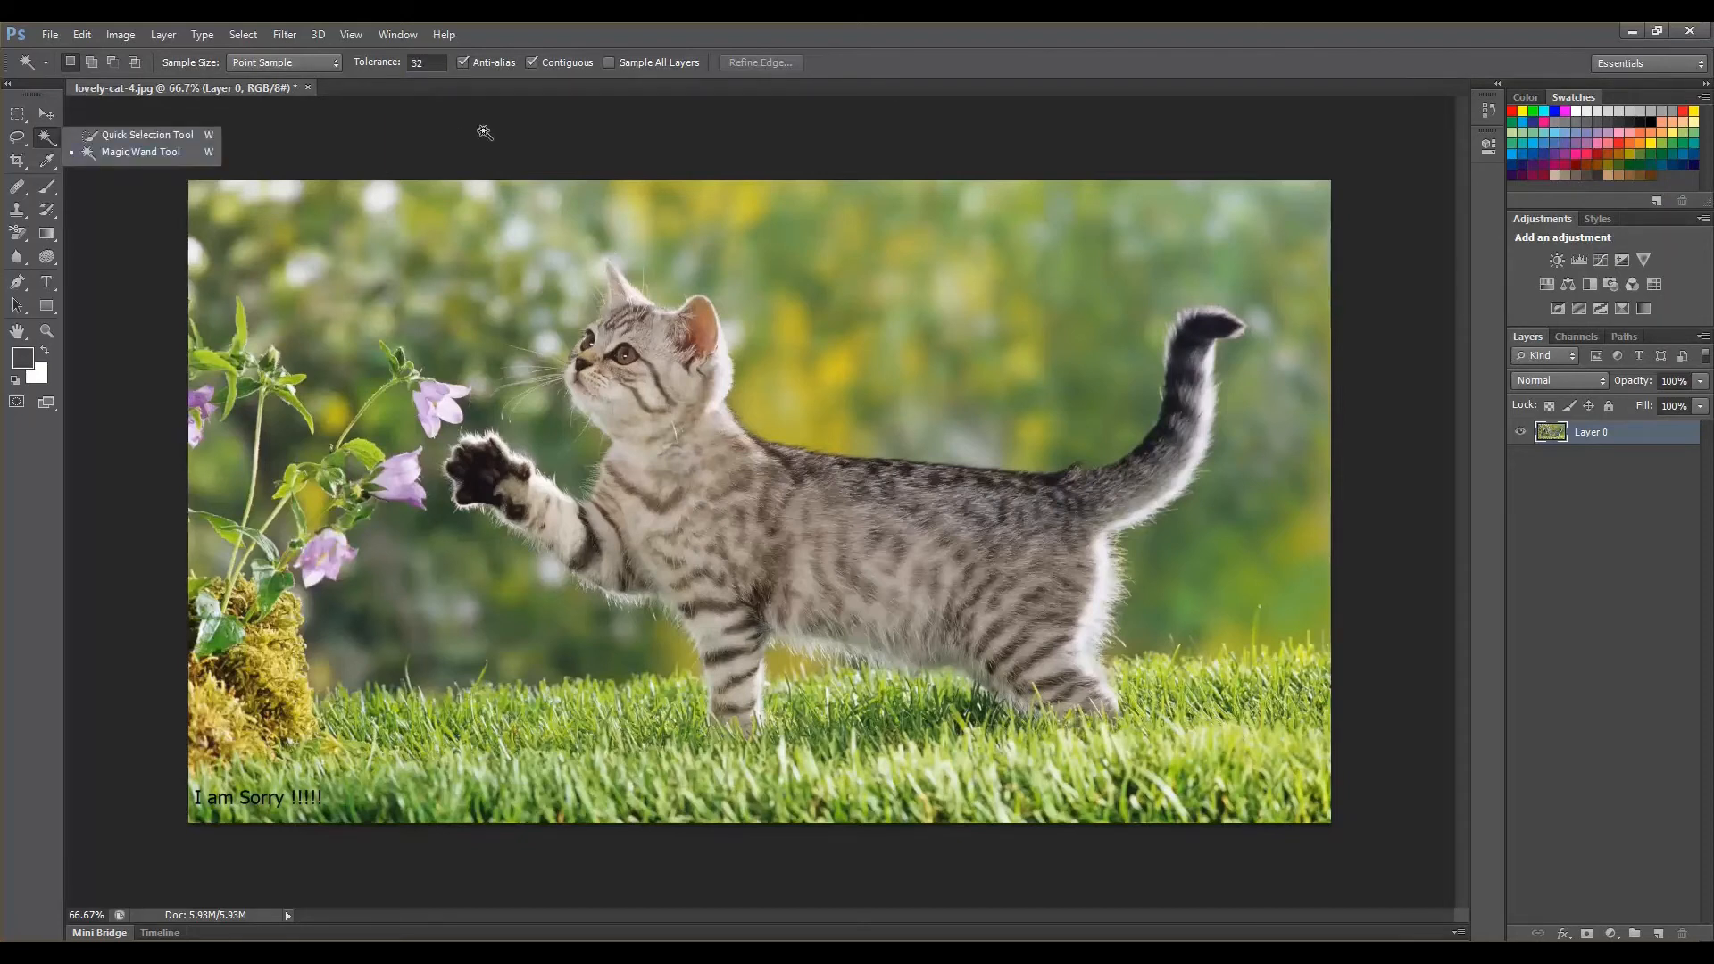
pyautogui.click(385, 78)
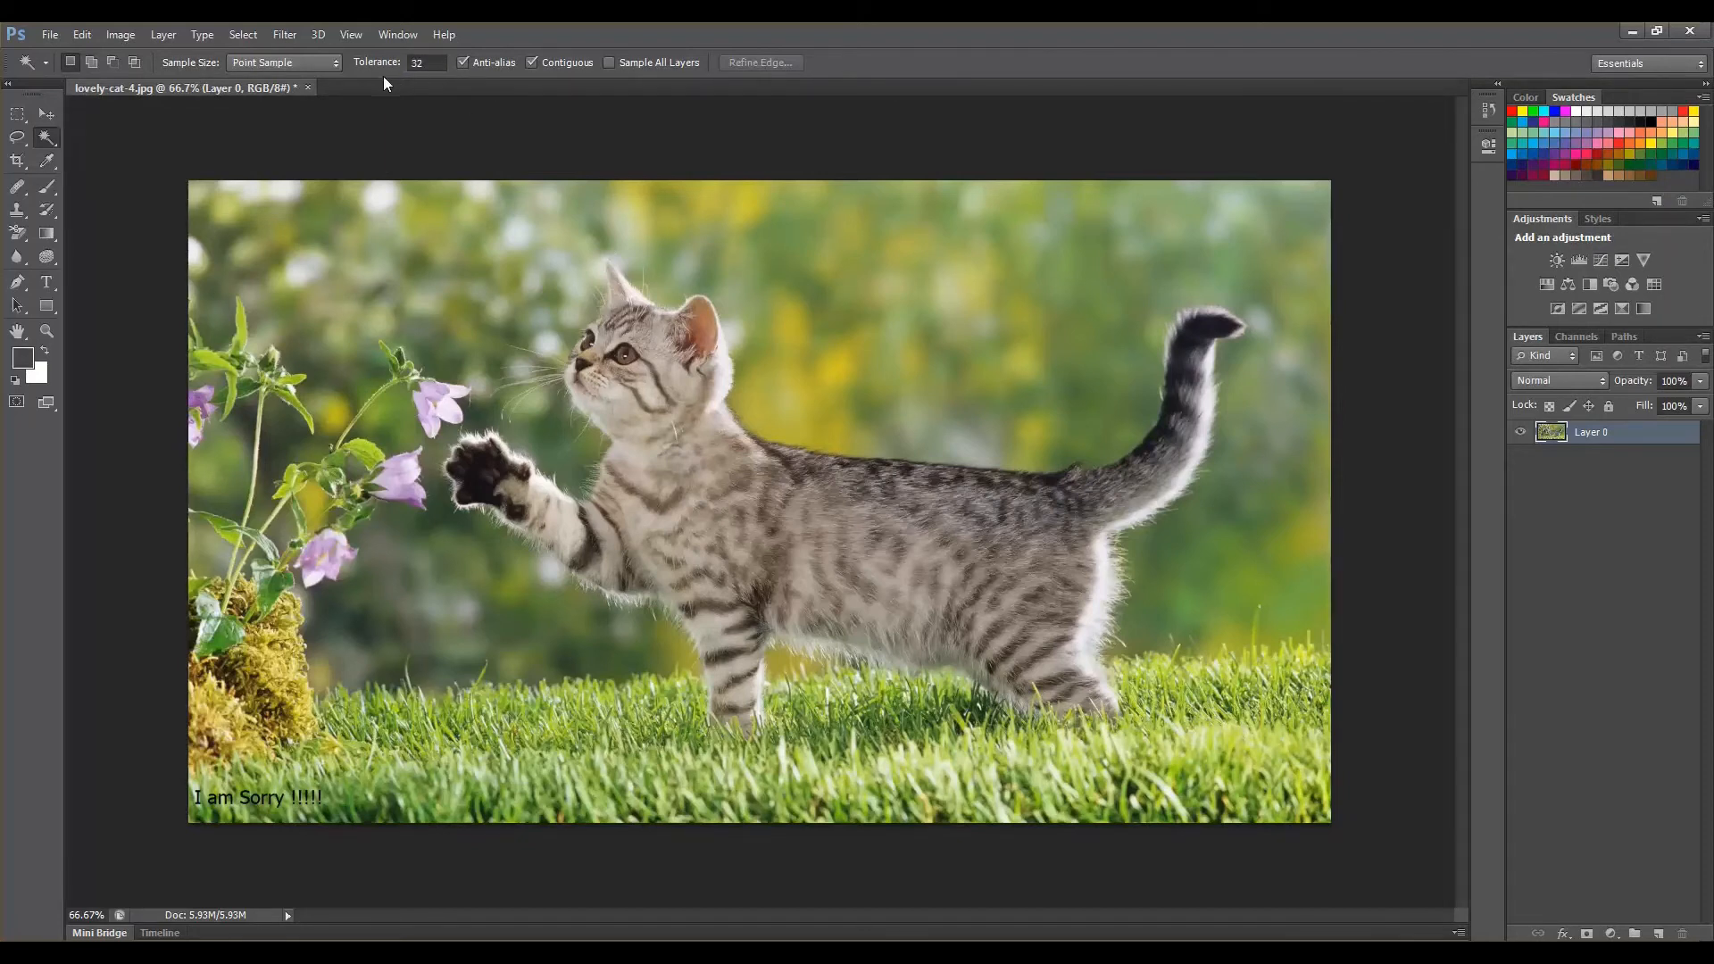
# - Set the Magic Wand tolerance to 100 and select the blurred background around the cat
pyautogui.click(435, 63)
pyautogui.write('100')
pyautogui.click(452, 277)
pyautogui.click(666, 275)
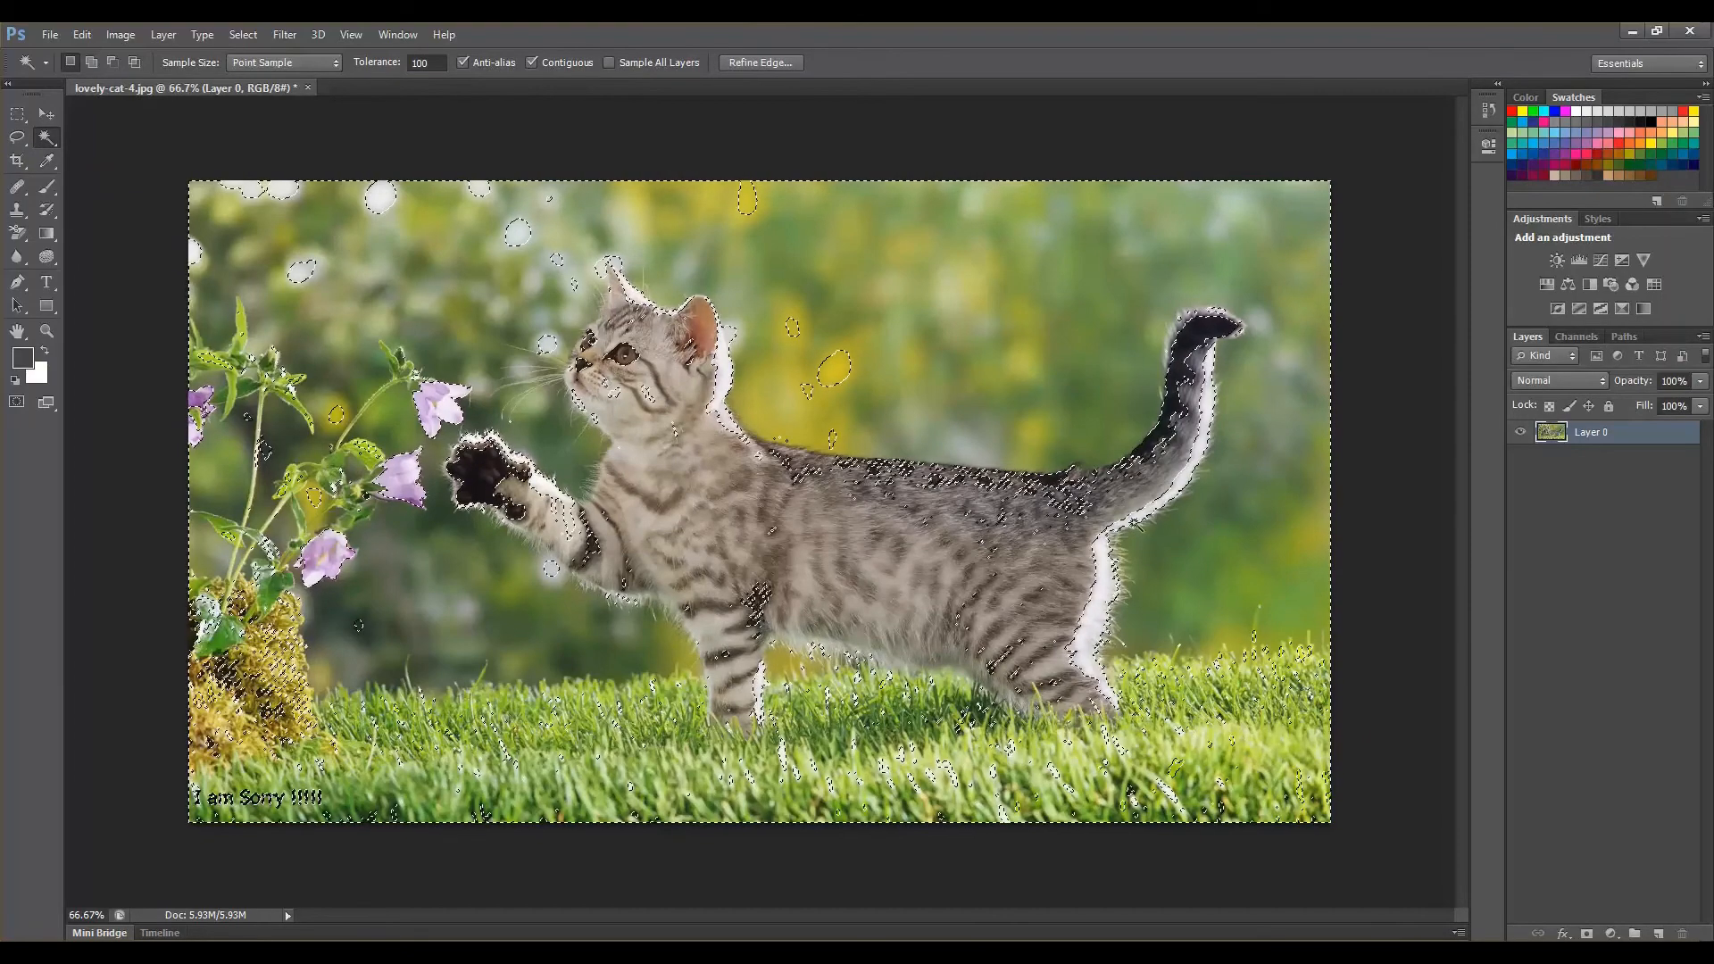
# - Shift the selection outline slightly upward and preview it in Refine Edge with a 21.5 px radius, without applying changes
pyautogui.moveTo(781, 373)
pyautogui.mouseDown()
pyautogui.moveTo(668, 482)
pyautogui.moveTo(490, 382)
pyautogui.moveTo(787, 329)
pyautogui.moveTo(616, 397)
pyautogui.moveTo(658, 427)
pyautogui.moveTo(636, 396)
pyautogui.moveTo(784, 375)
pyautogui.moveTo(804, 356)
pyautogui.mouseUp()
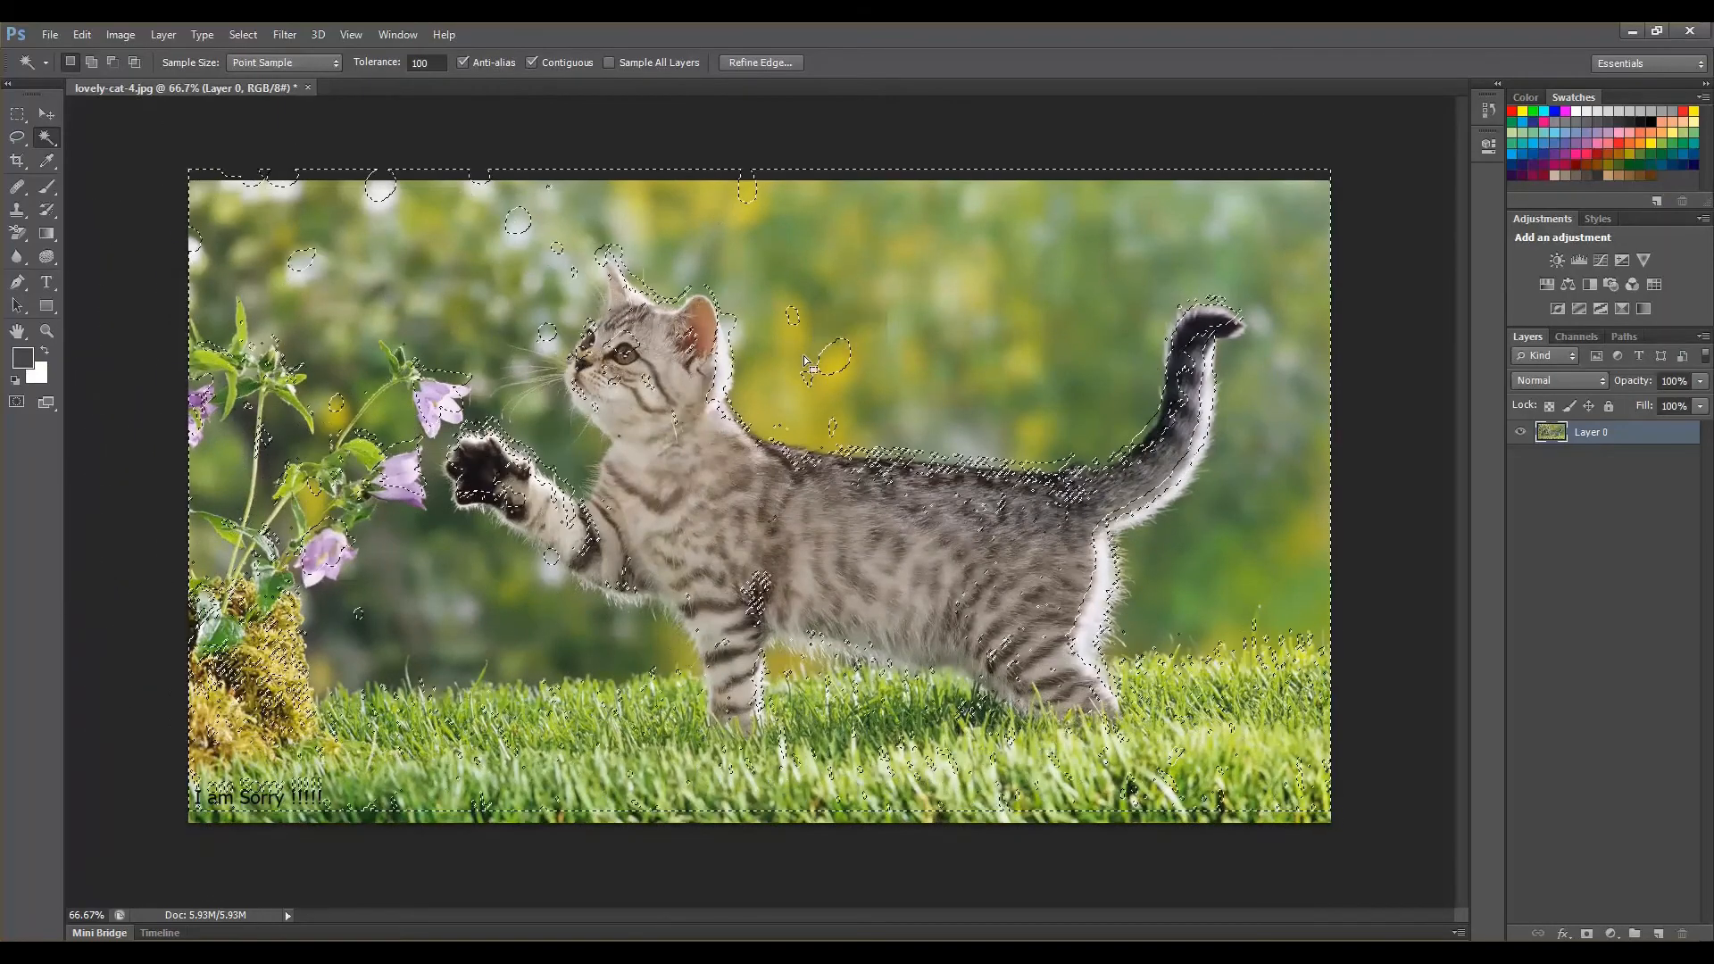
pyautogui.click(746, 62)
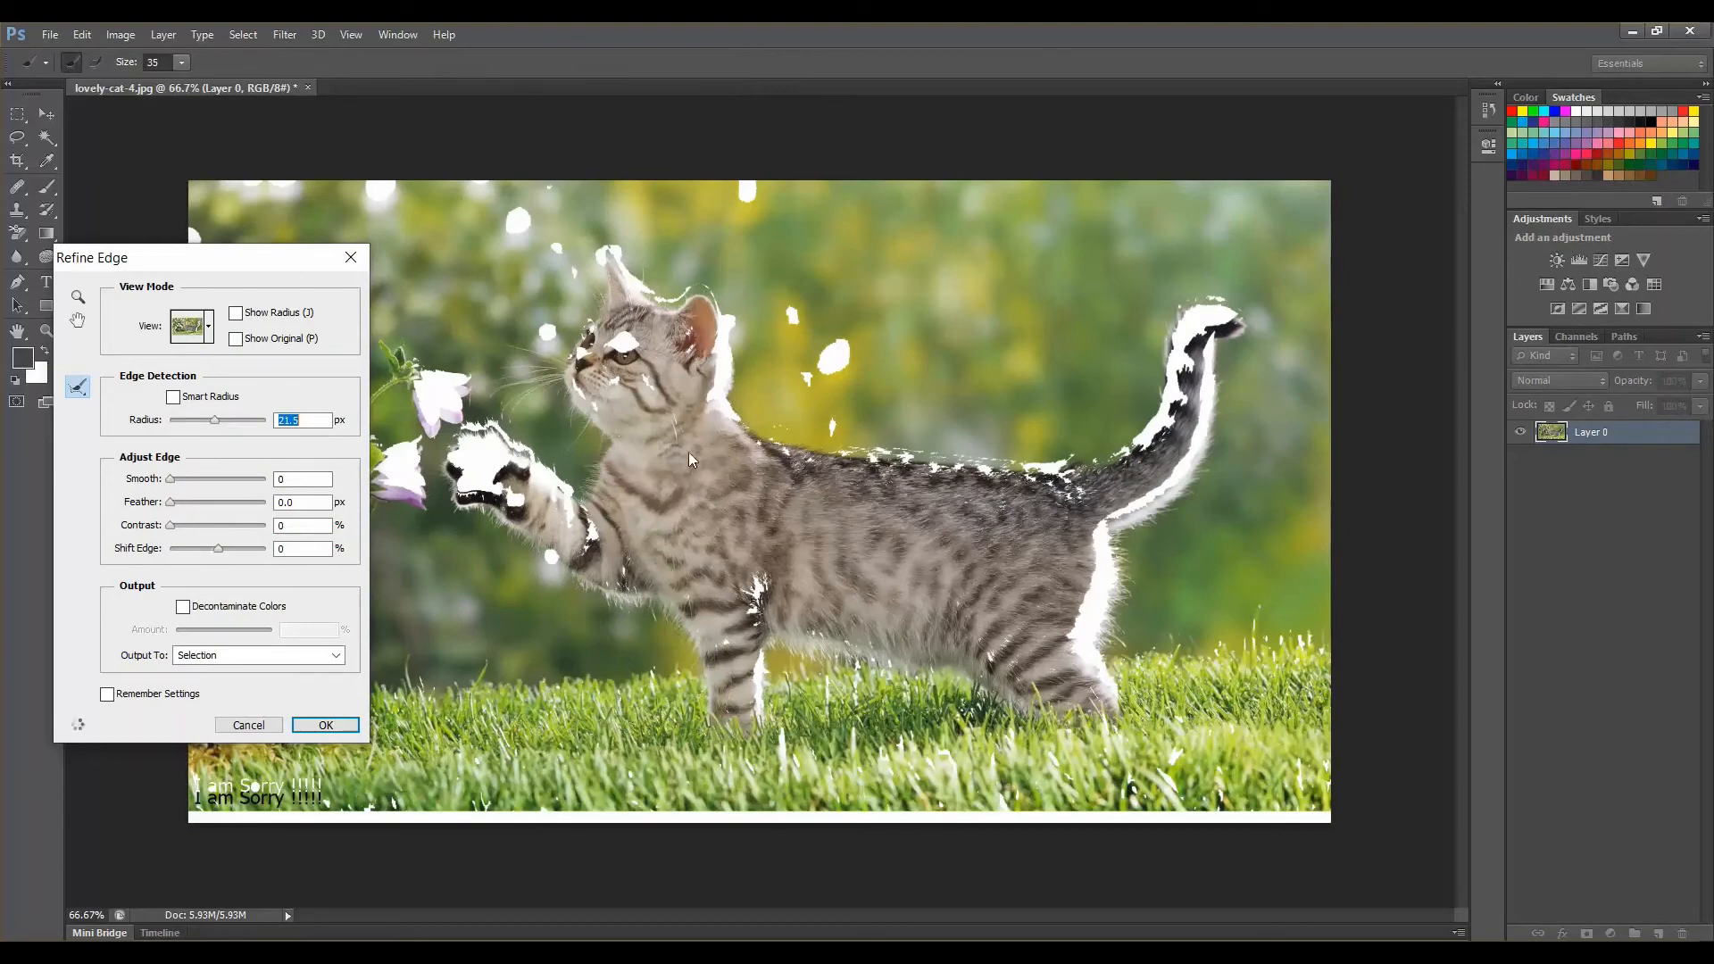
pyautogui.click(349, 258)
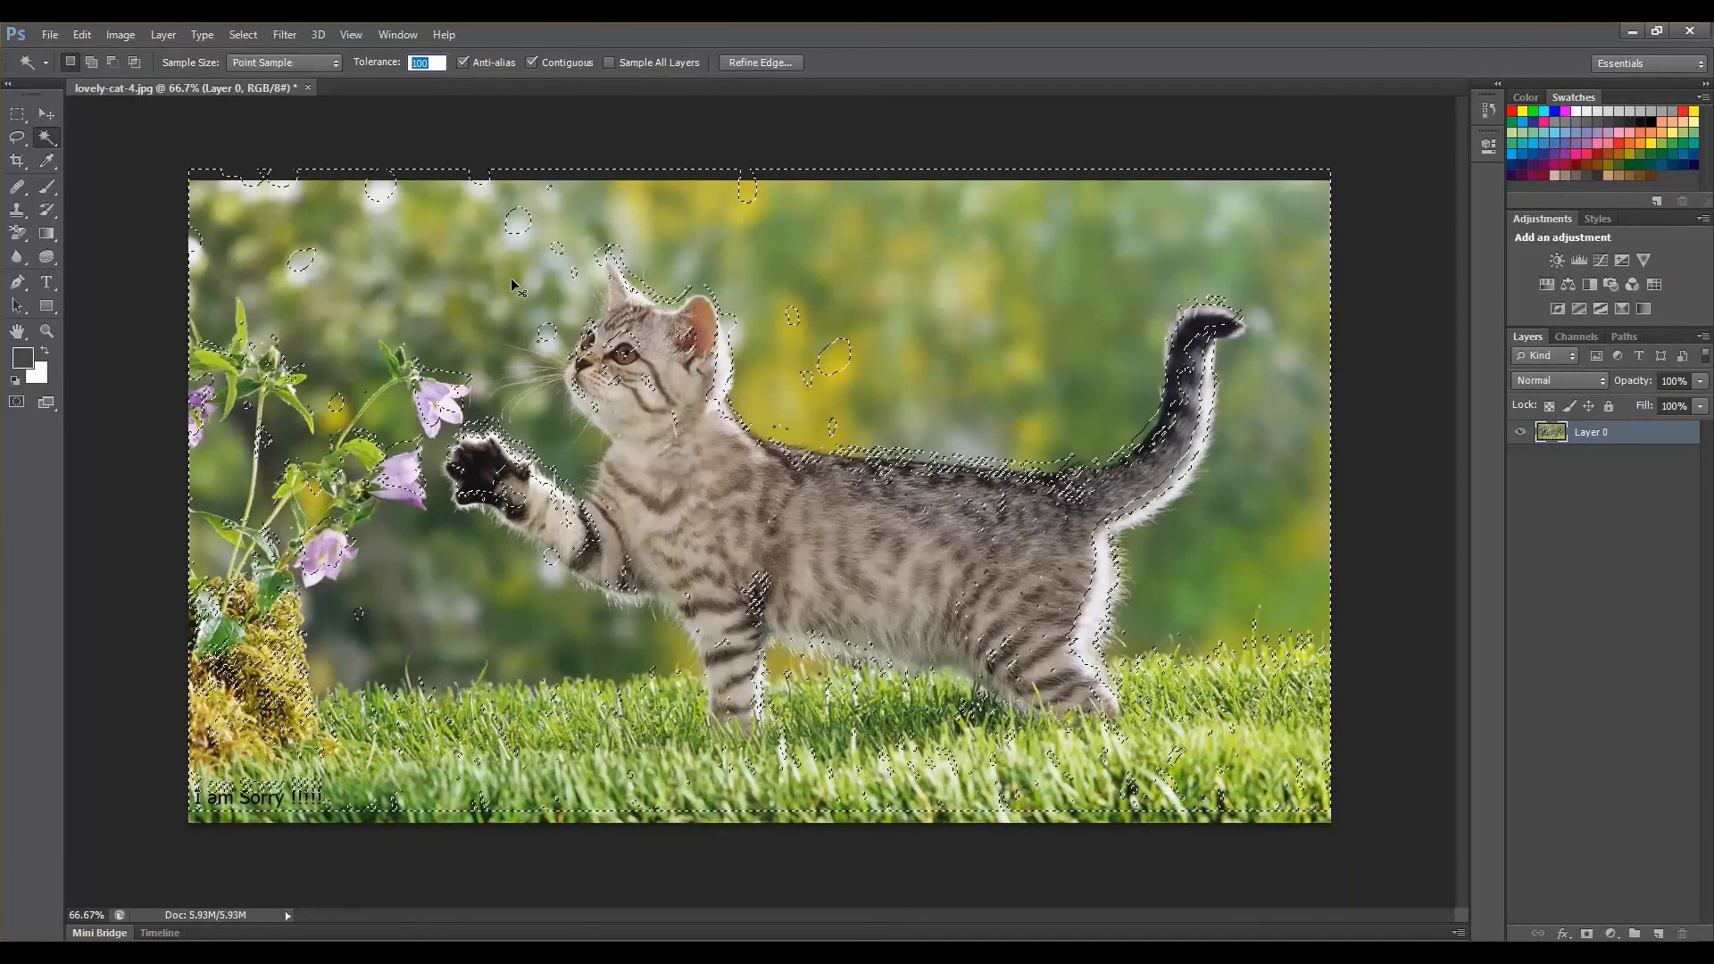
# - Clear the selection, set the Magic Wand tolerance to 50 and select the background above the flowers
pyautogui.hotkey('ctrl', 'd')
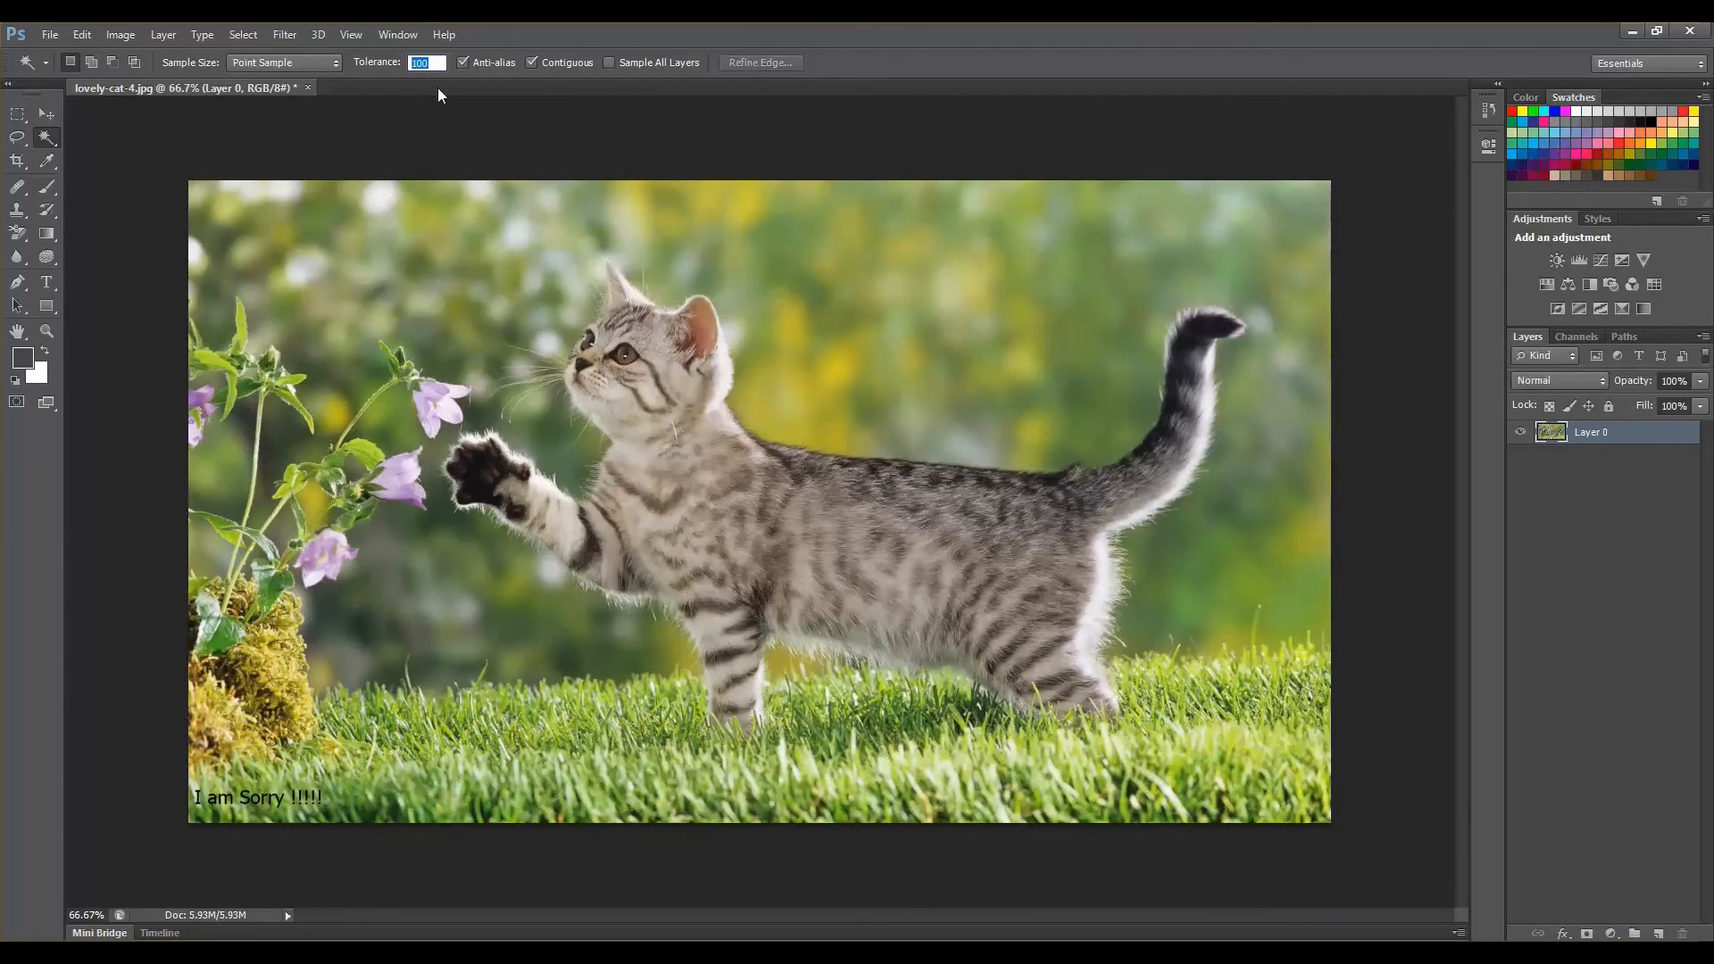
pyautogui.write('50')
pyautogui.press('Return')
pyautogui.click(386, 304)
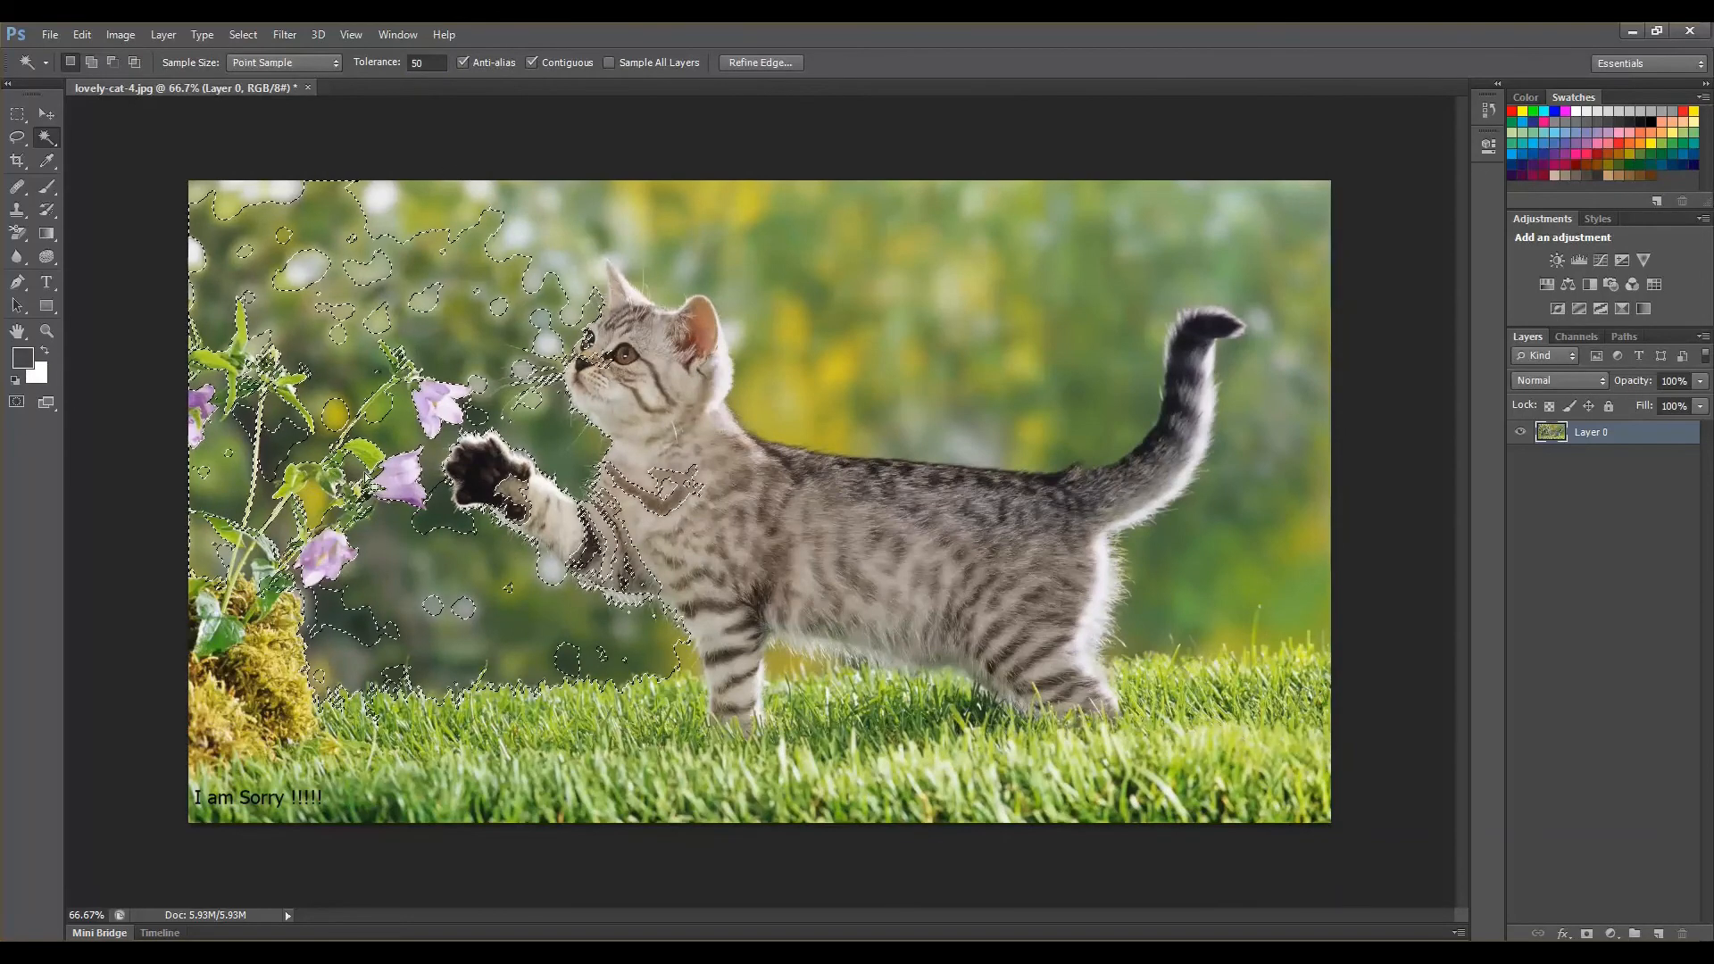
# - Set the Magic Wand tolerance to 20 and sample several background spots, ending with the area above the flowers
pyautogui.click(423, 63)
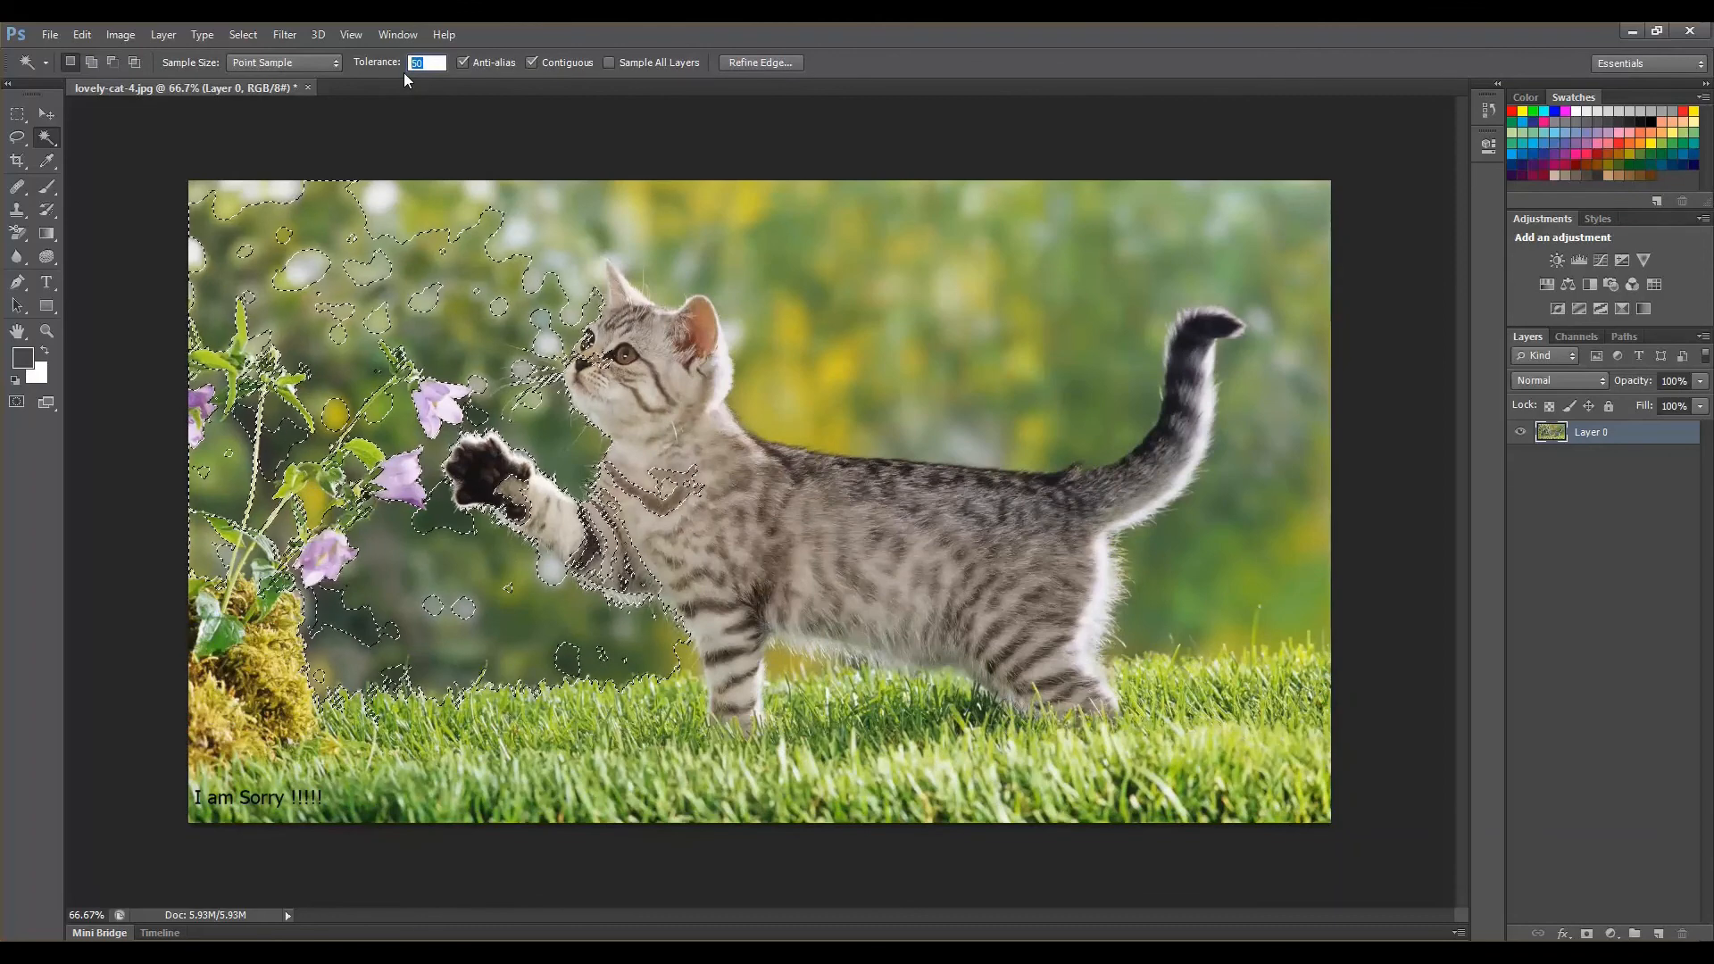
pyautogui.write('20')
pyautogui.hotkey('ctrl', 'd')
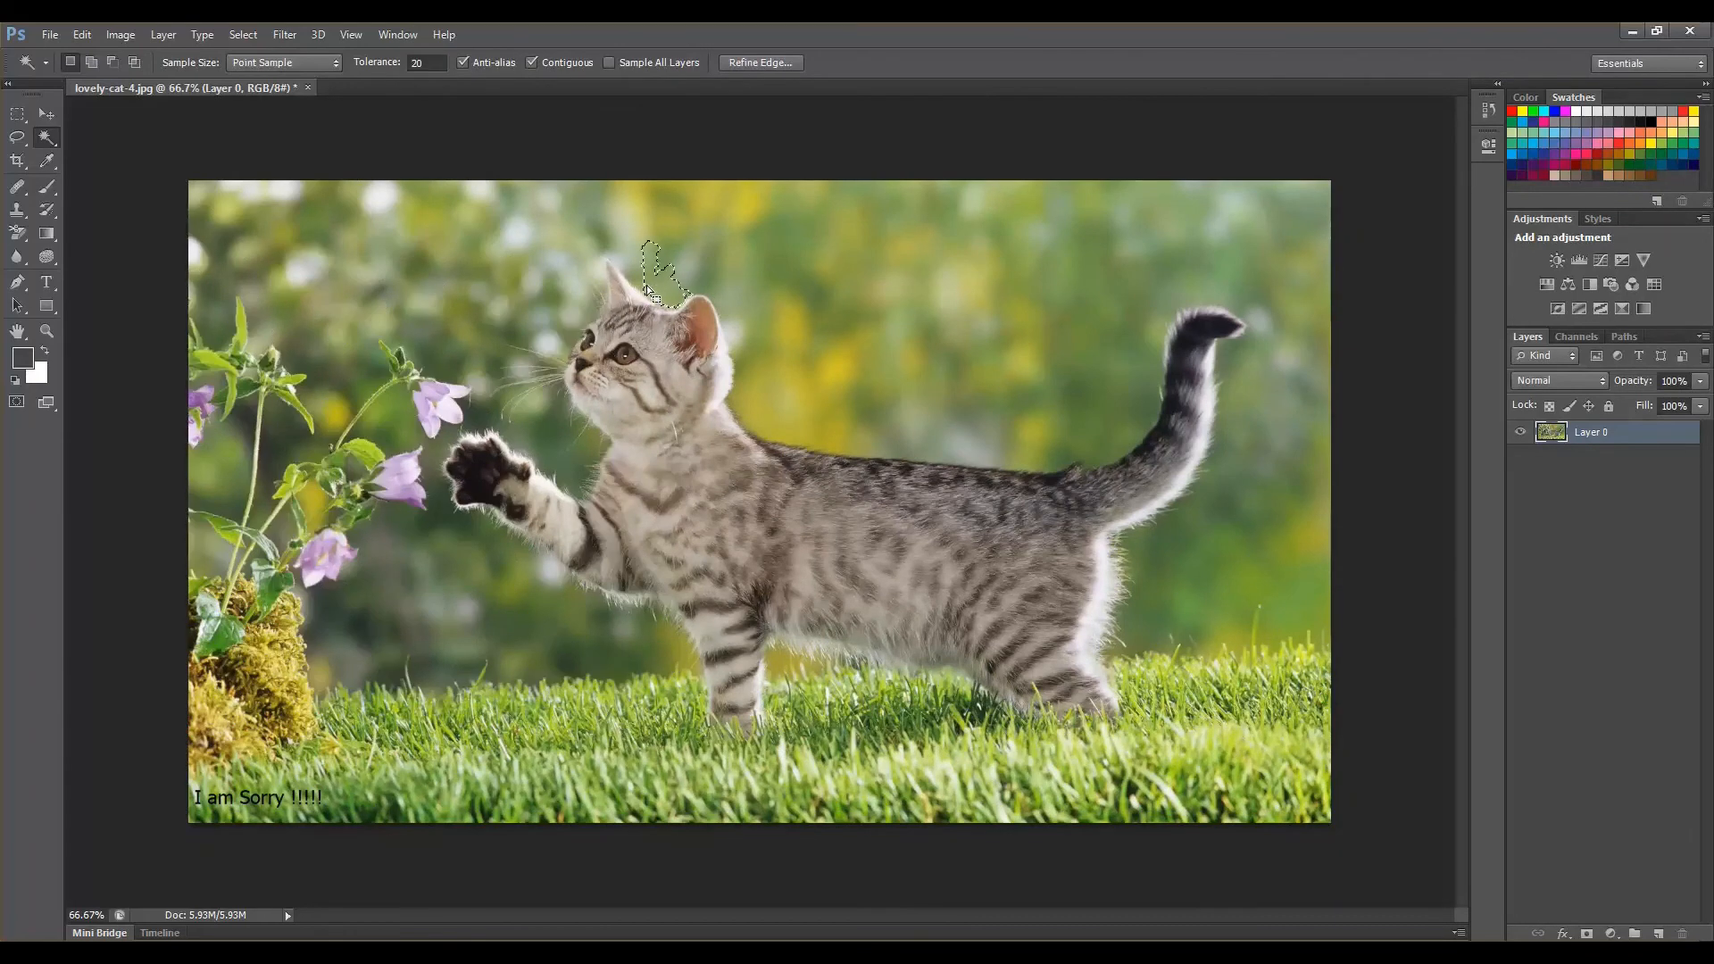
pyautogui.click(991, 320)
pyautogui.hotkey('ctrl', 'd')
pyautogui.click(382, 288)
# - Set the Magic Wand sample size to 101 by 101 Average and select from the background just above the cat's back
pyautogui.click(329, 60)
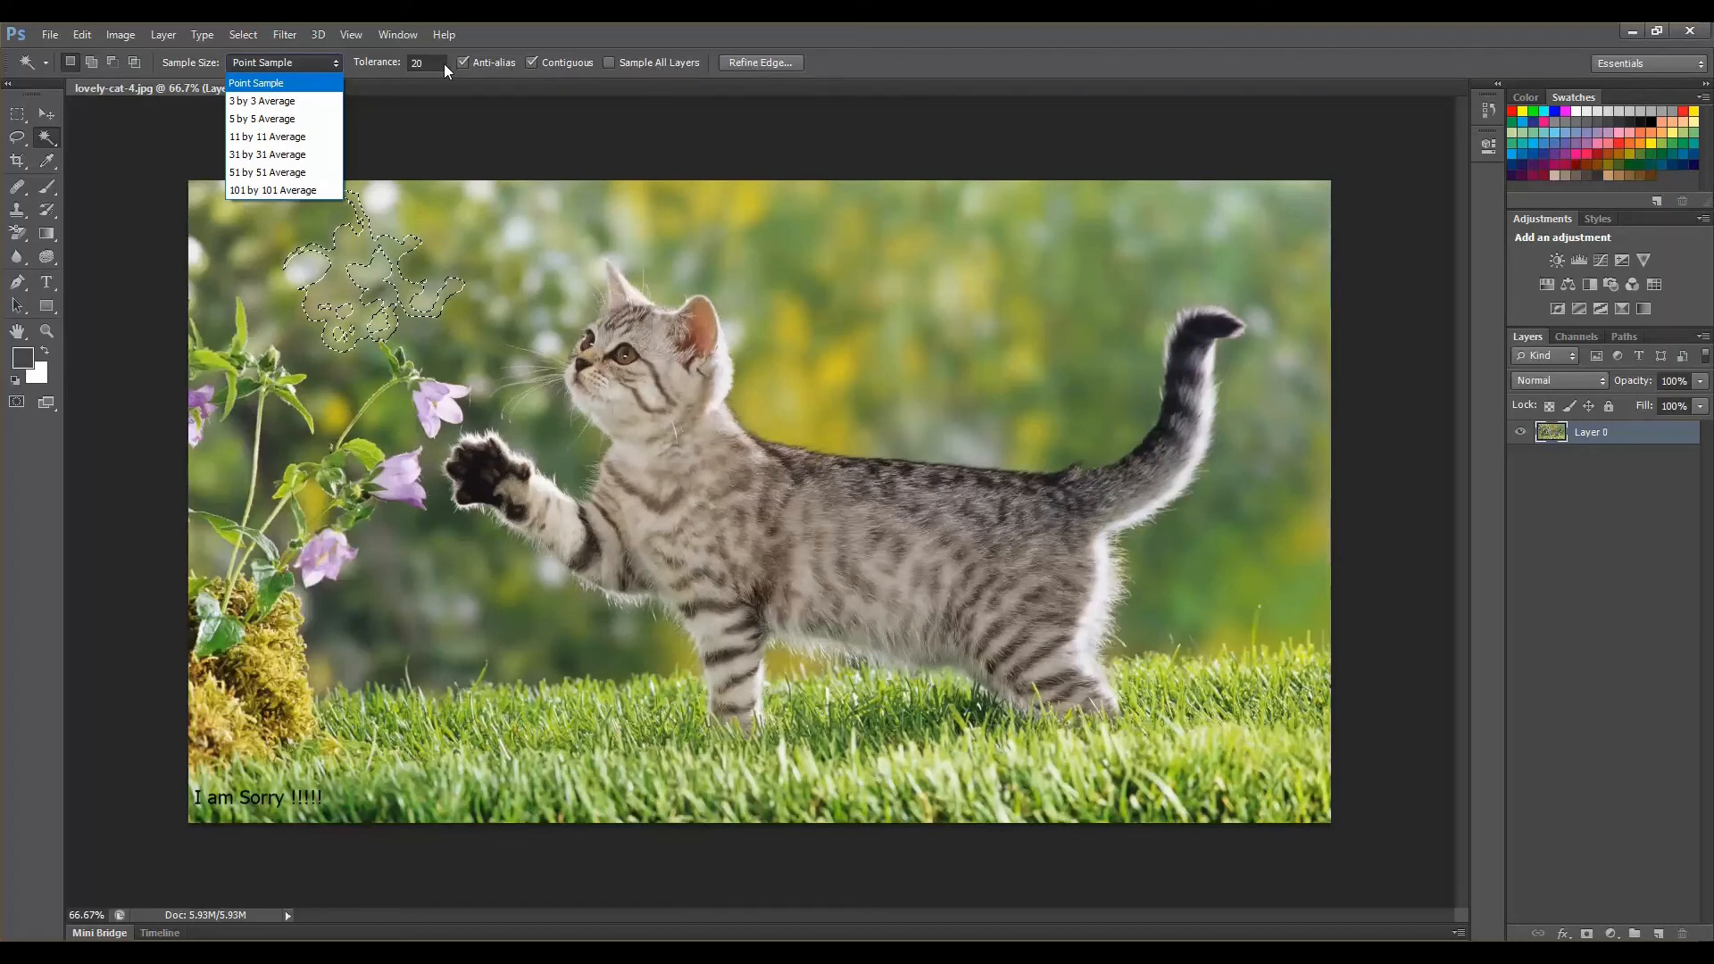
pyautogui.click(287, 190)
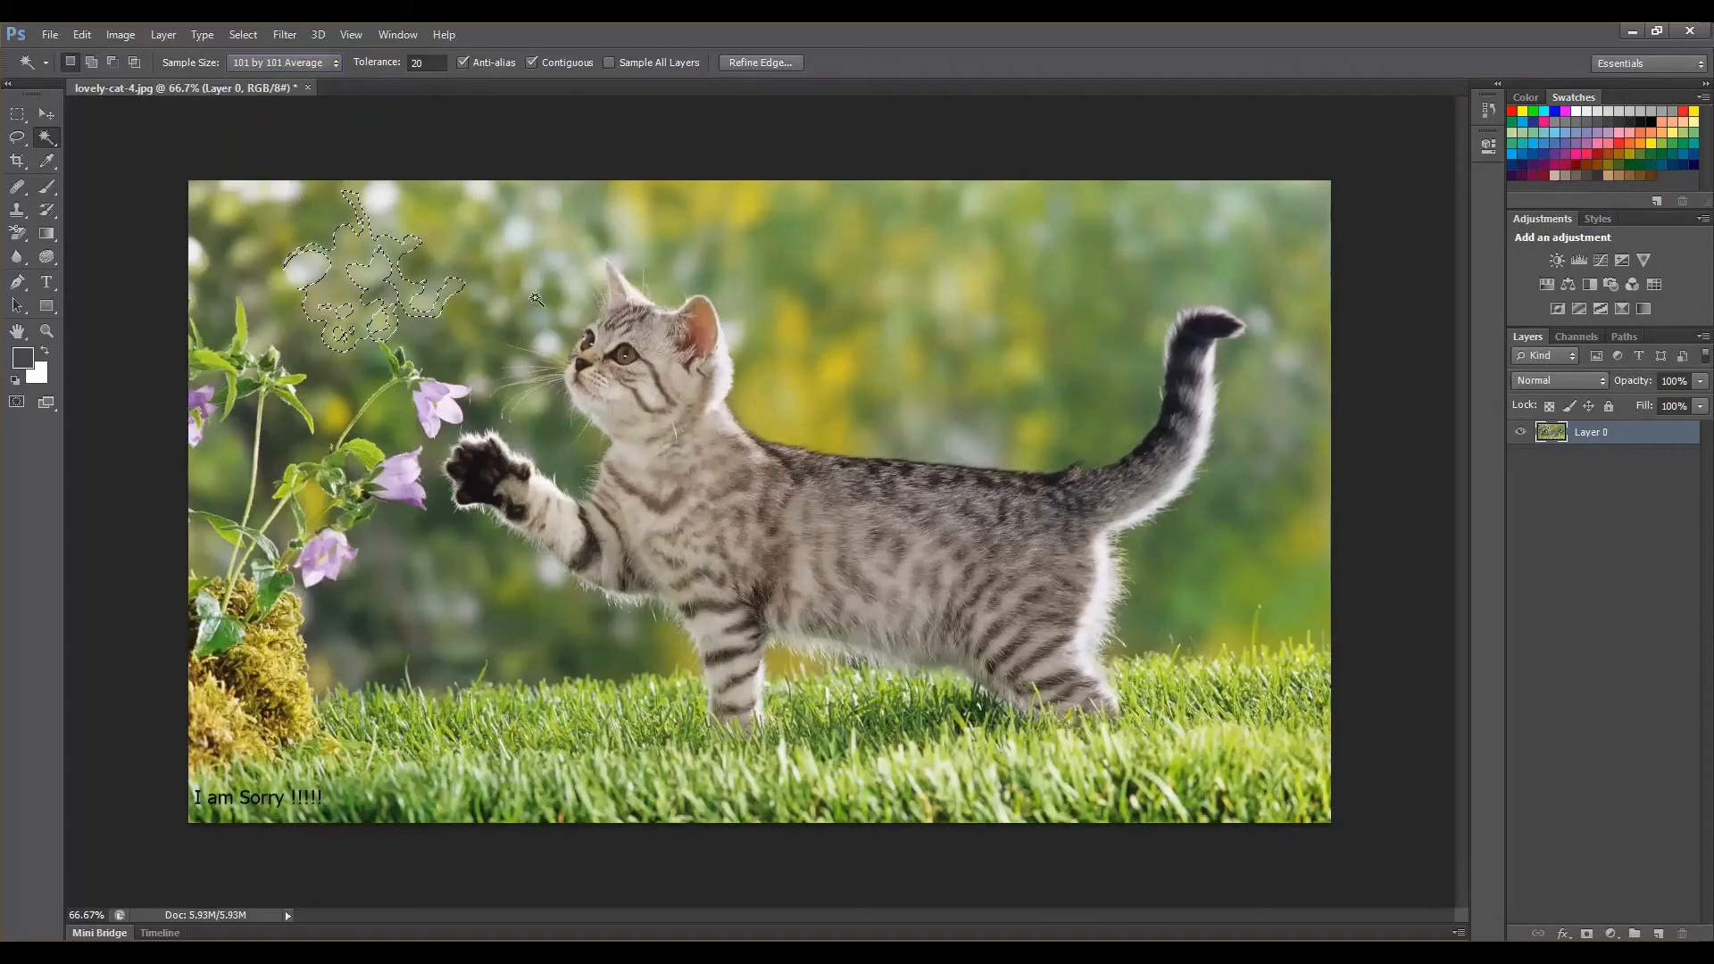
pyautogui.click(890, 431)
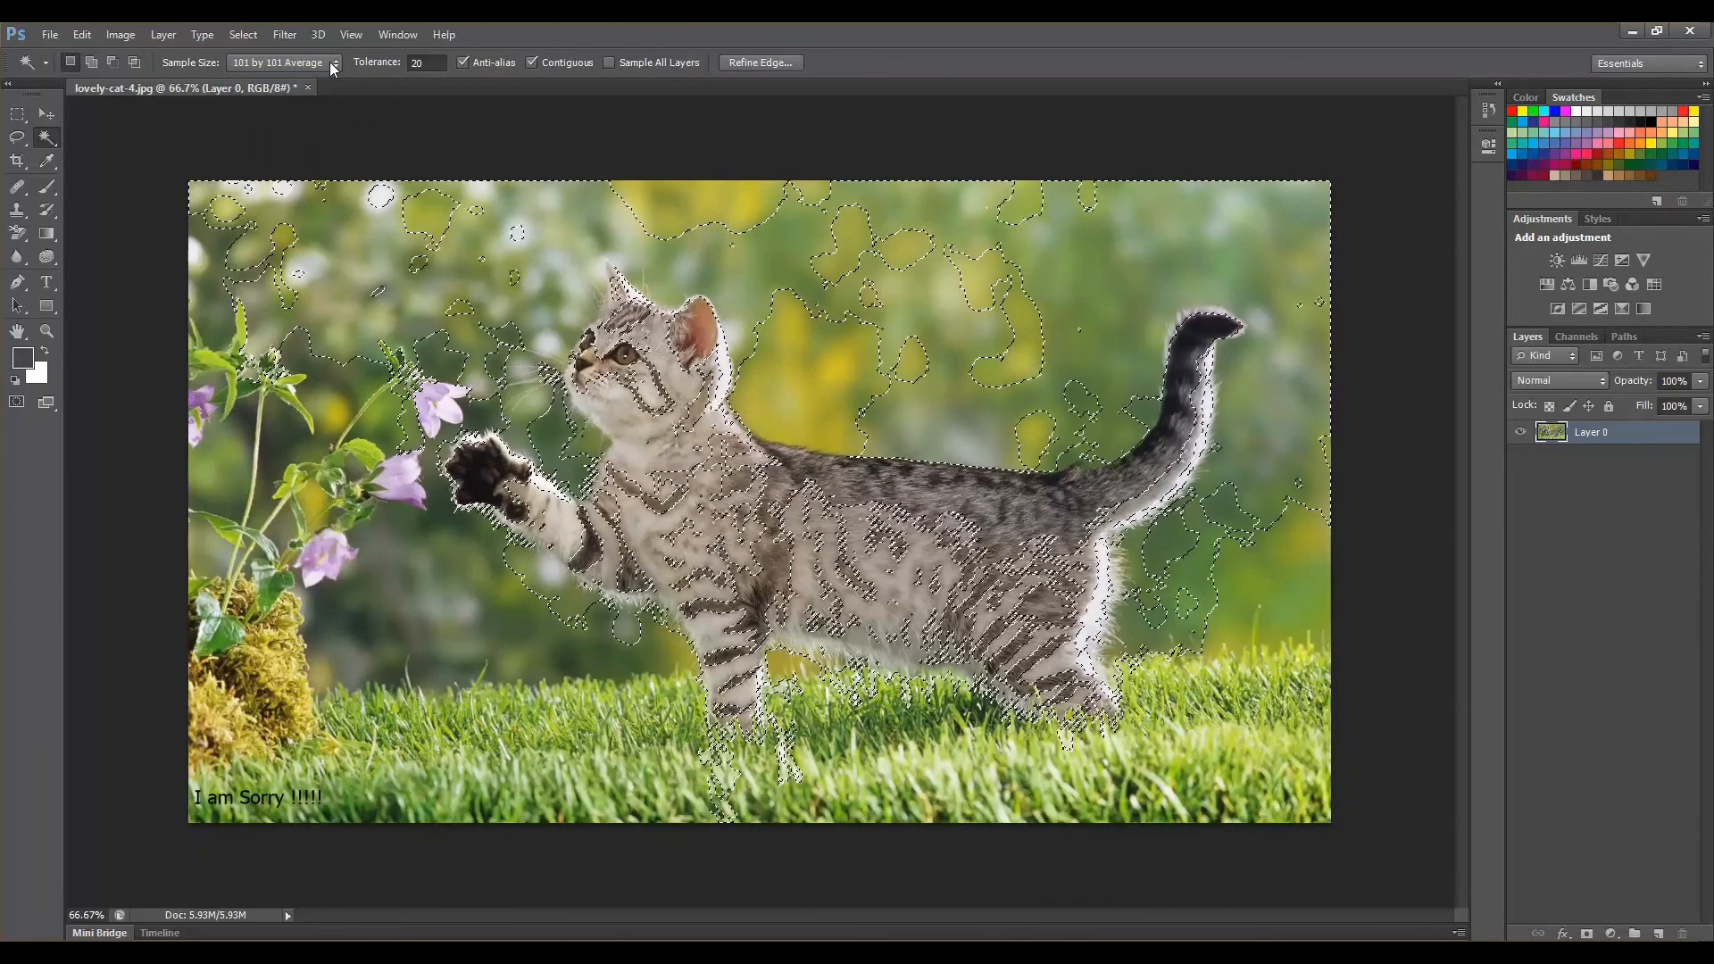
# - Set the Magic Wand sample size to 11 by 11 Average and sample two background spots between the cat's head and tail
pyautogui.click(284, 63)
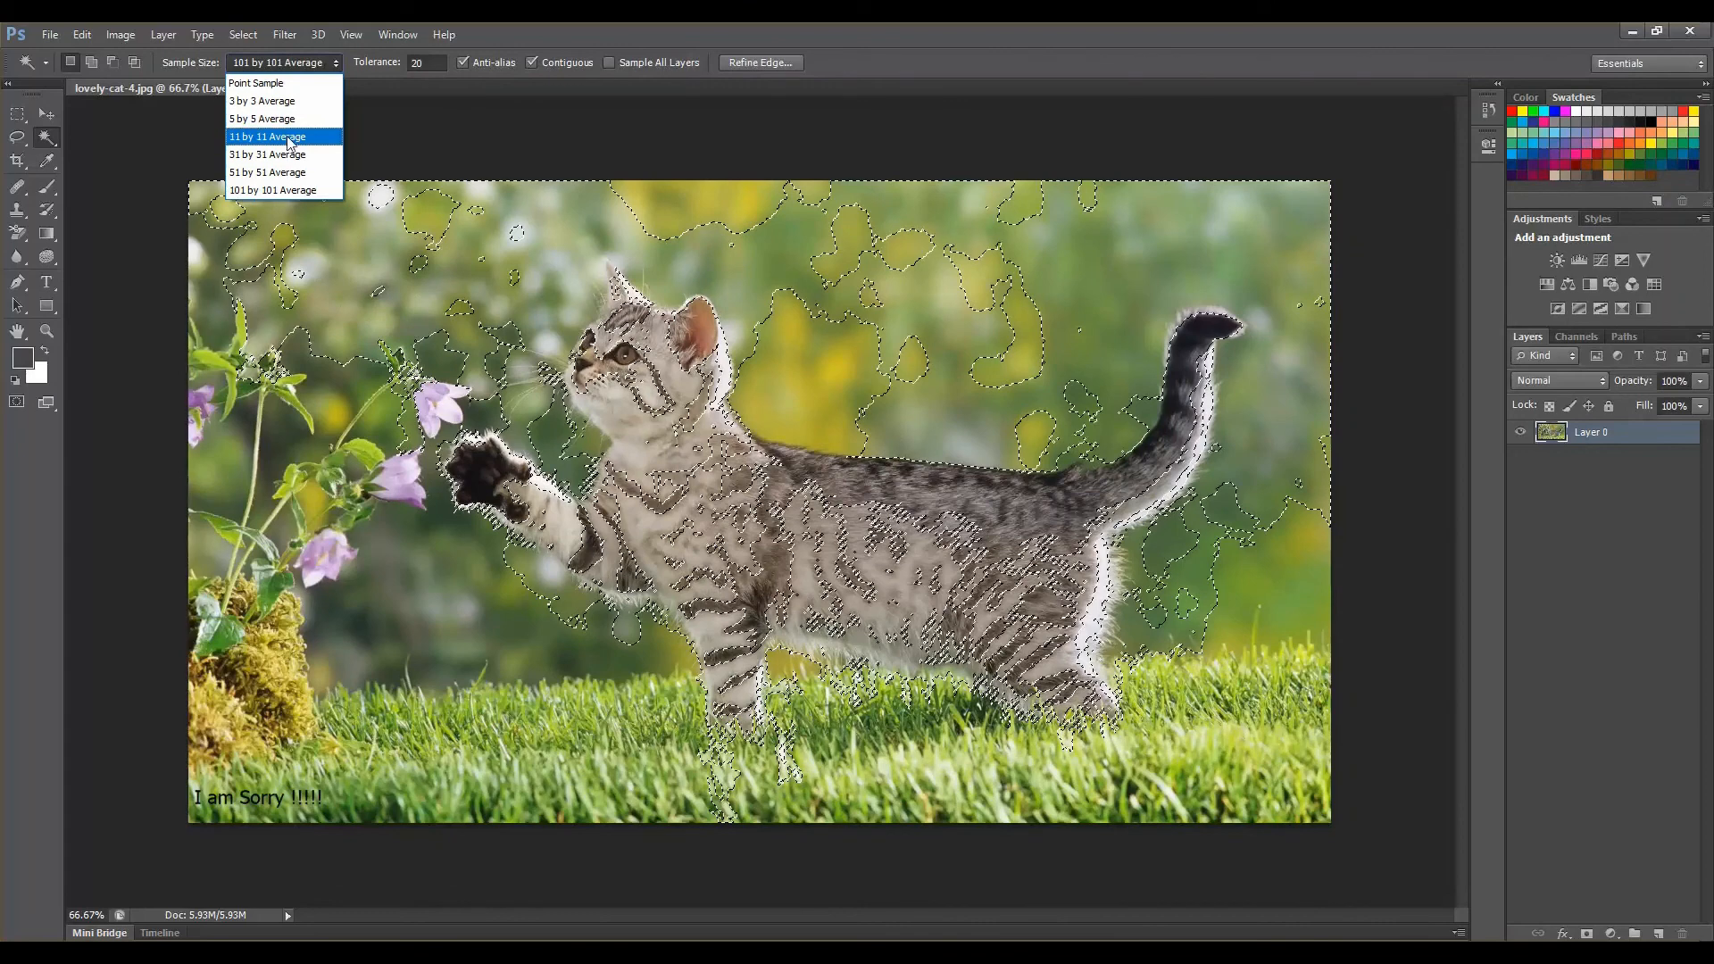
pyautogui.click(287, 136)
pyautogui.click(784, 259)
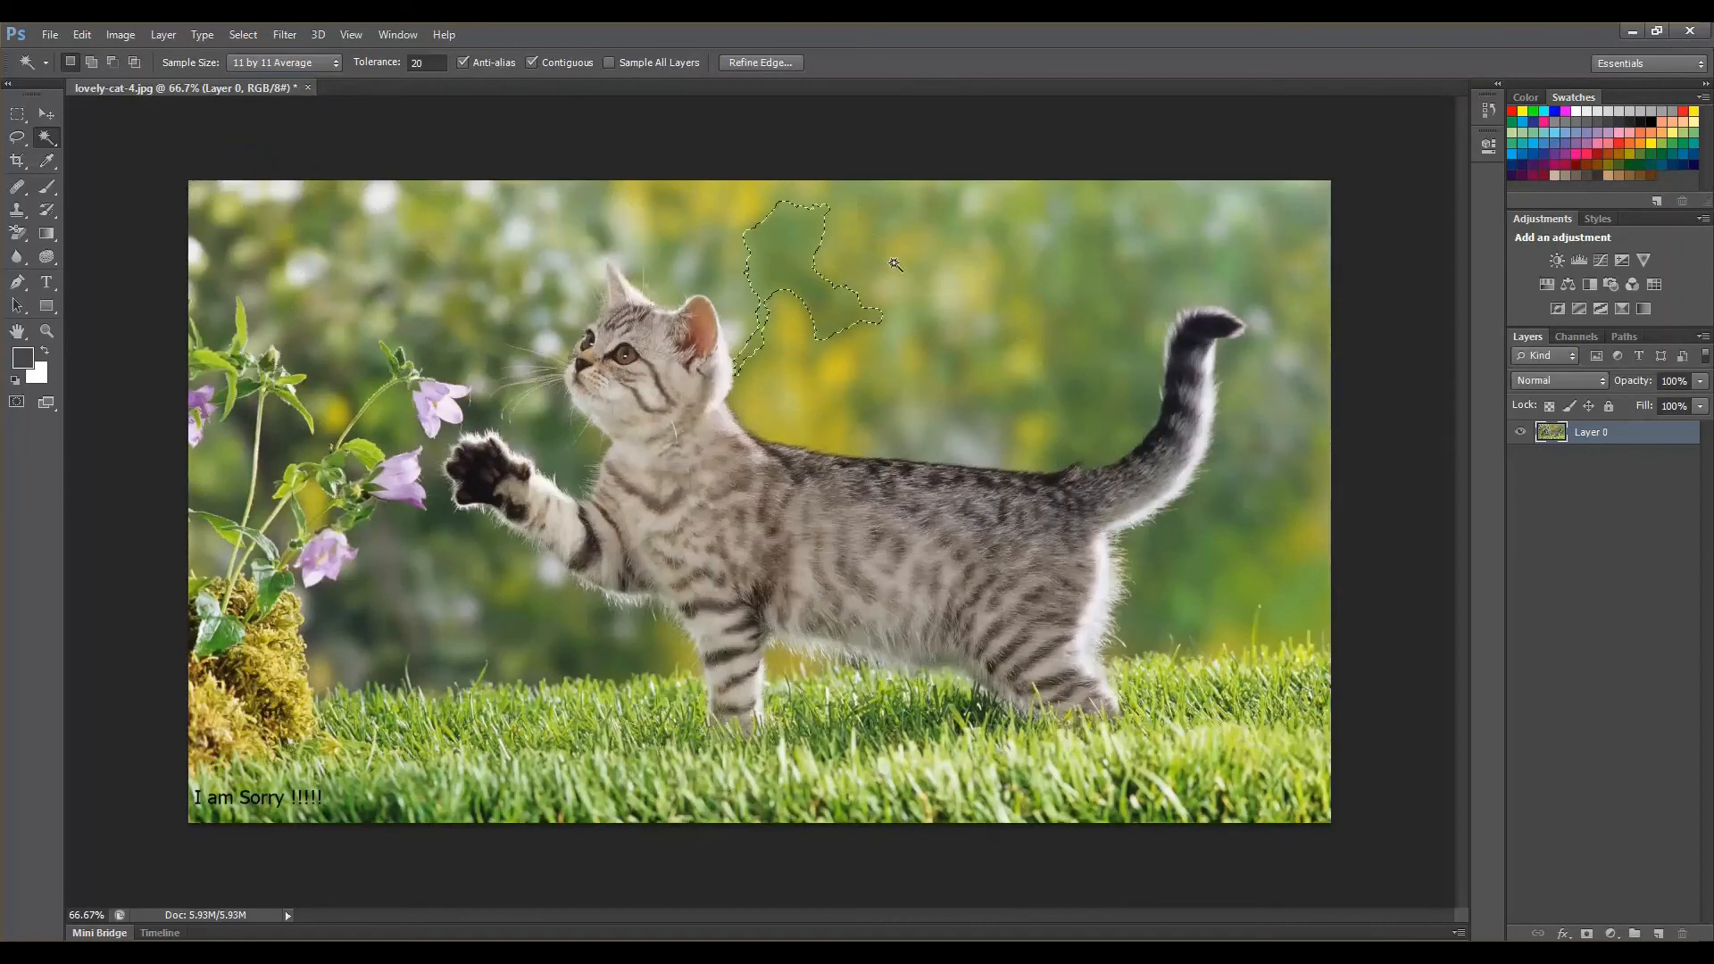
pyautogui.click(948, 287)
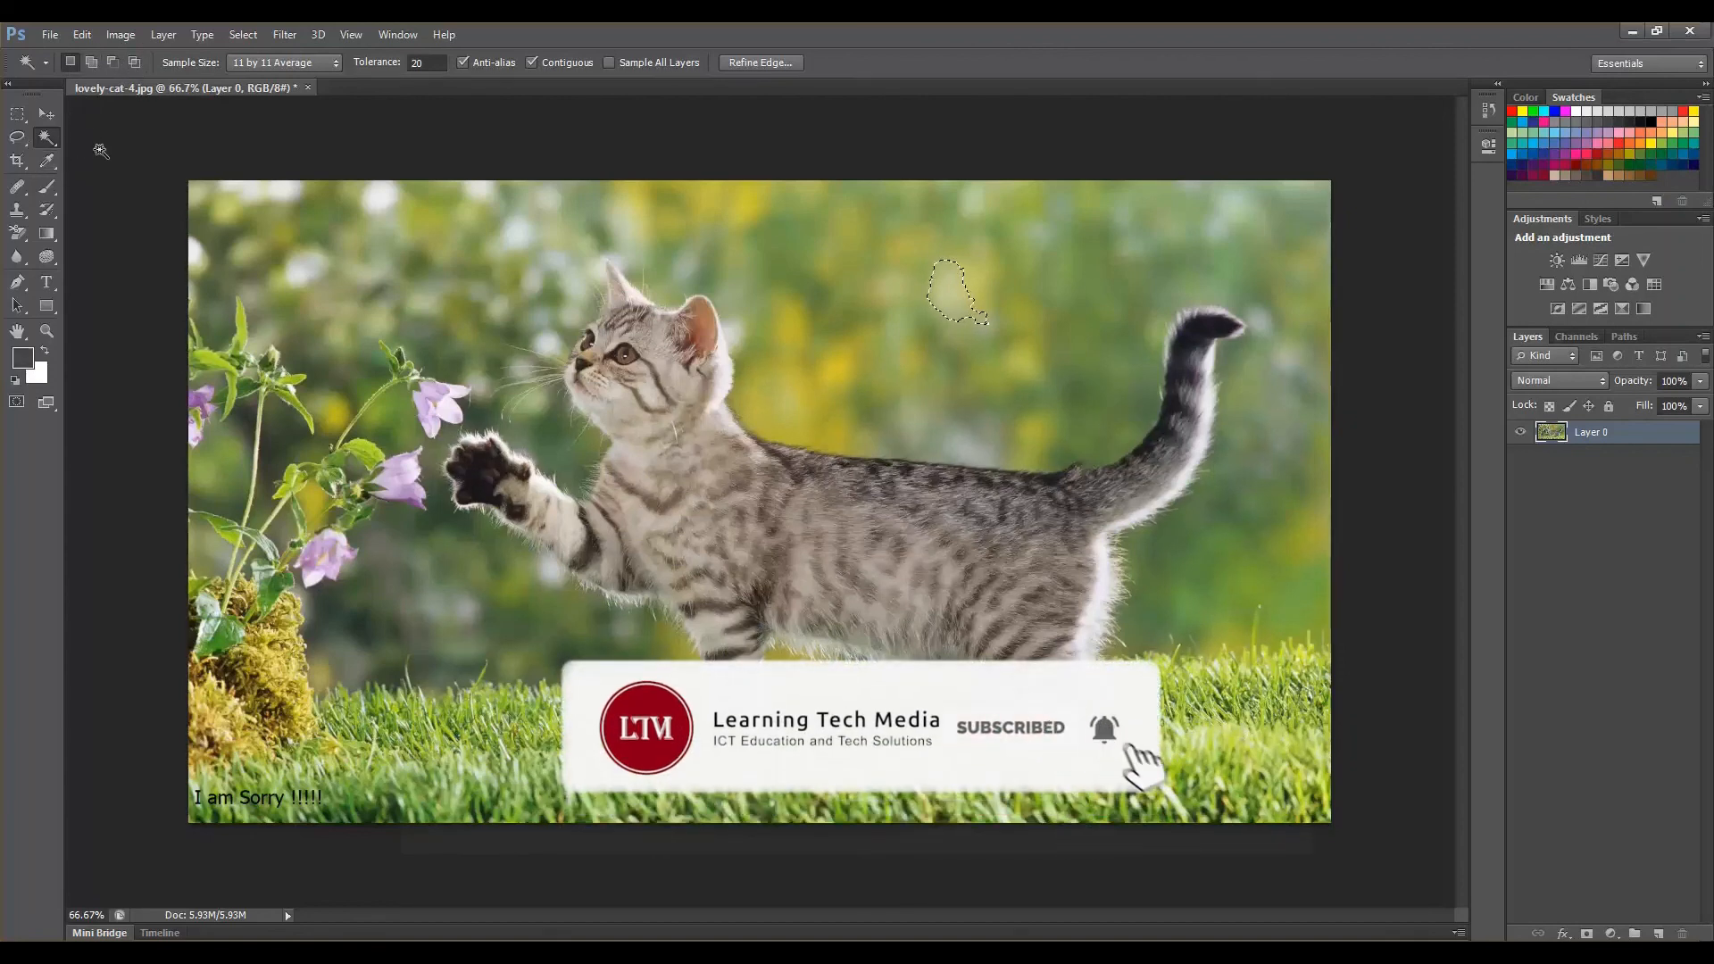
# - Show the tools grouped with the Magic Wand
pyautogui.rightClick(46, 136)
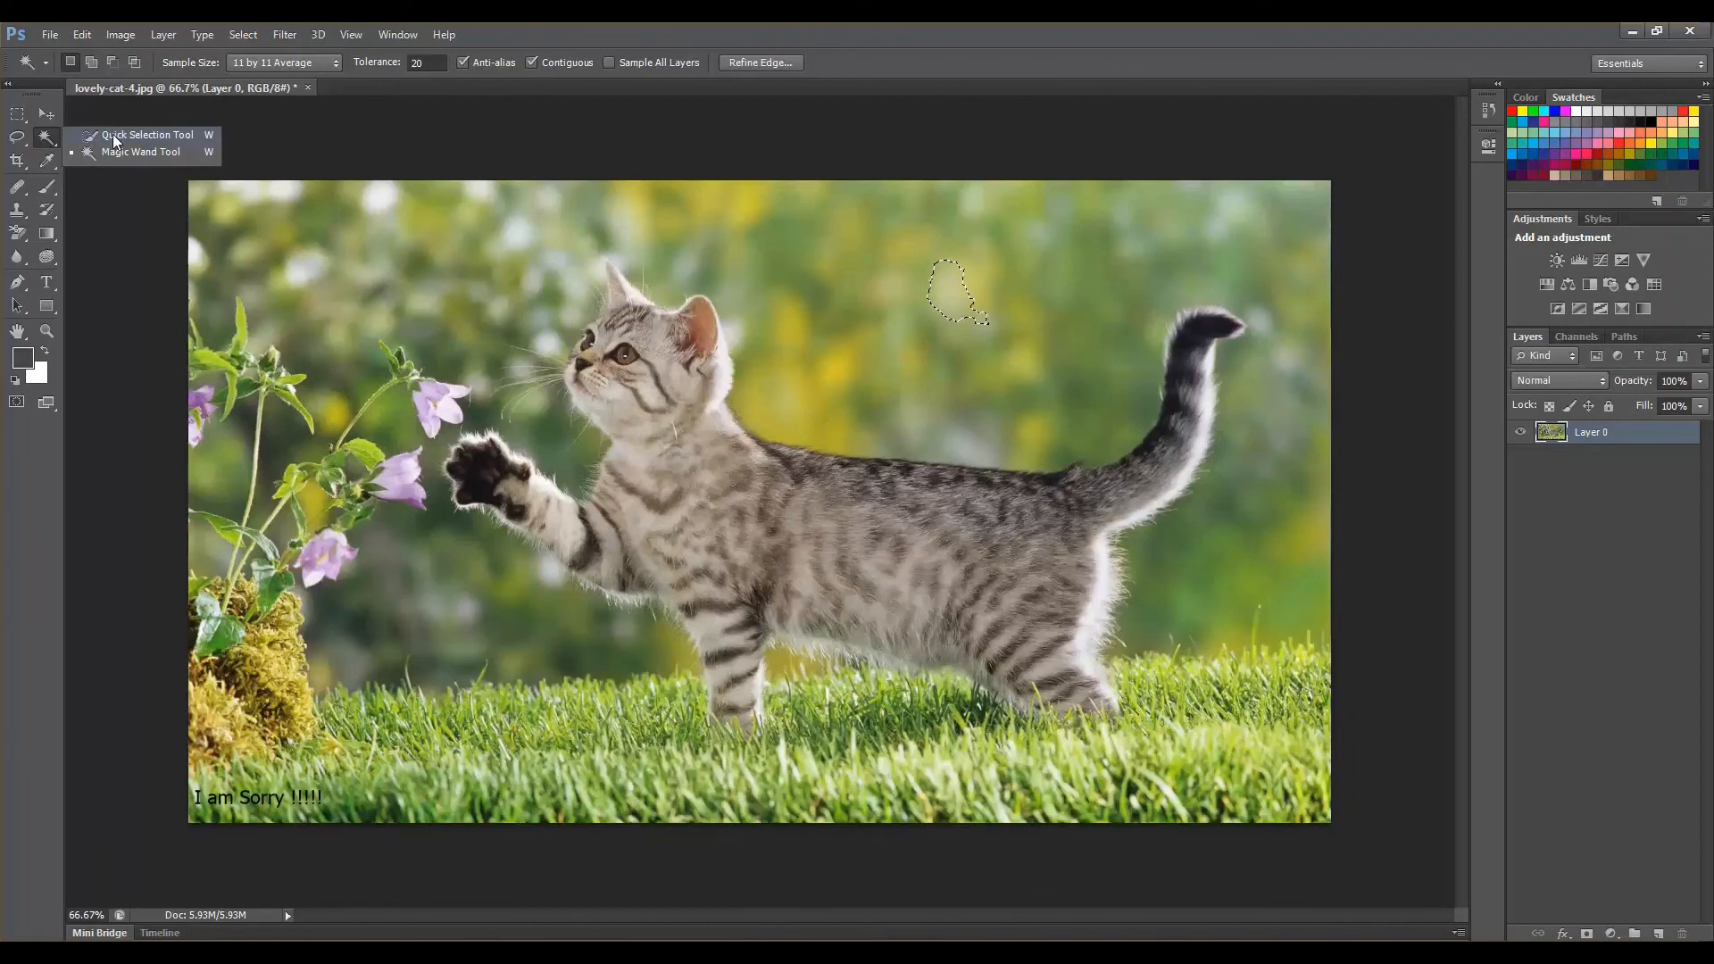